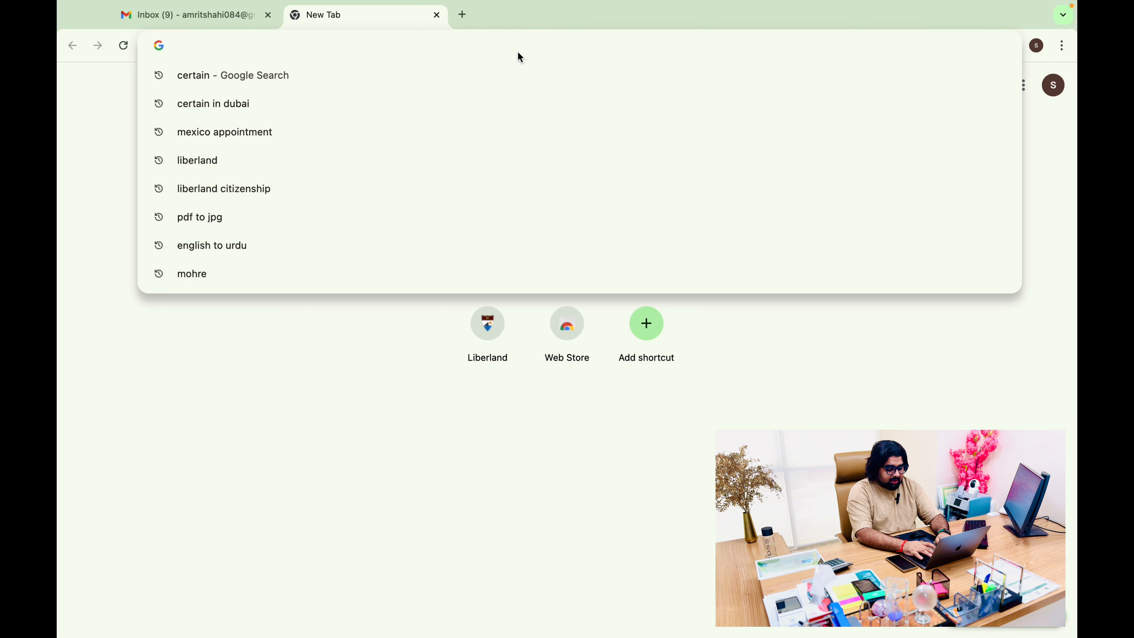
Search Google for 'ireland visa application'
text(ire land )
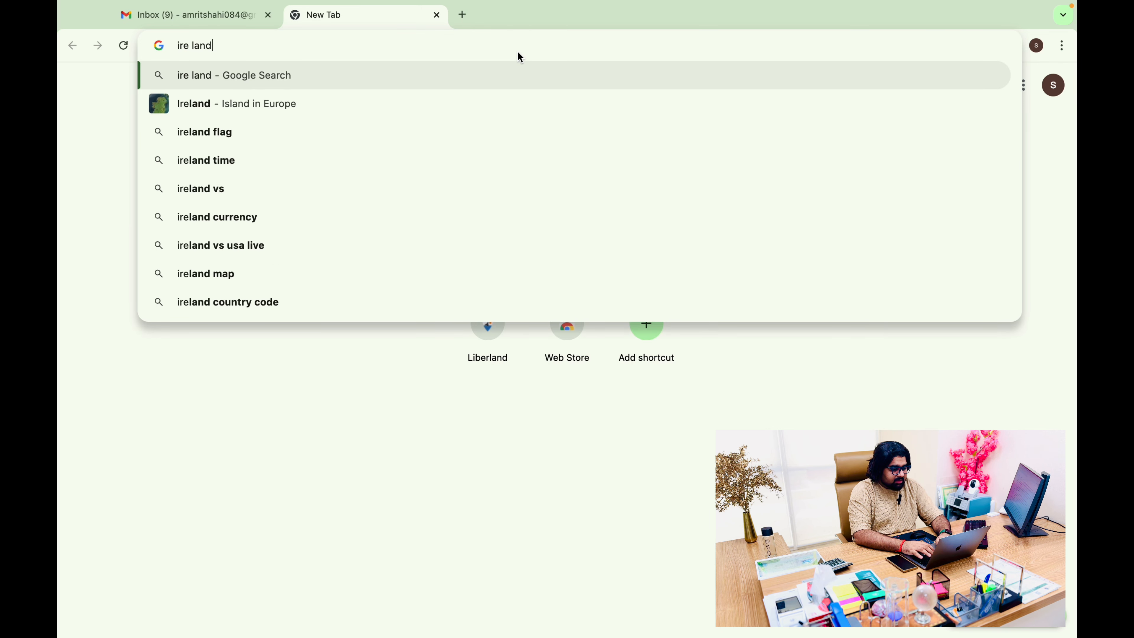
text(visa)
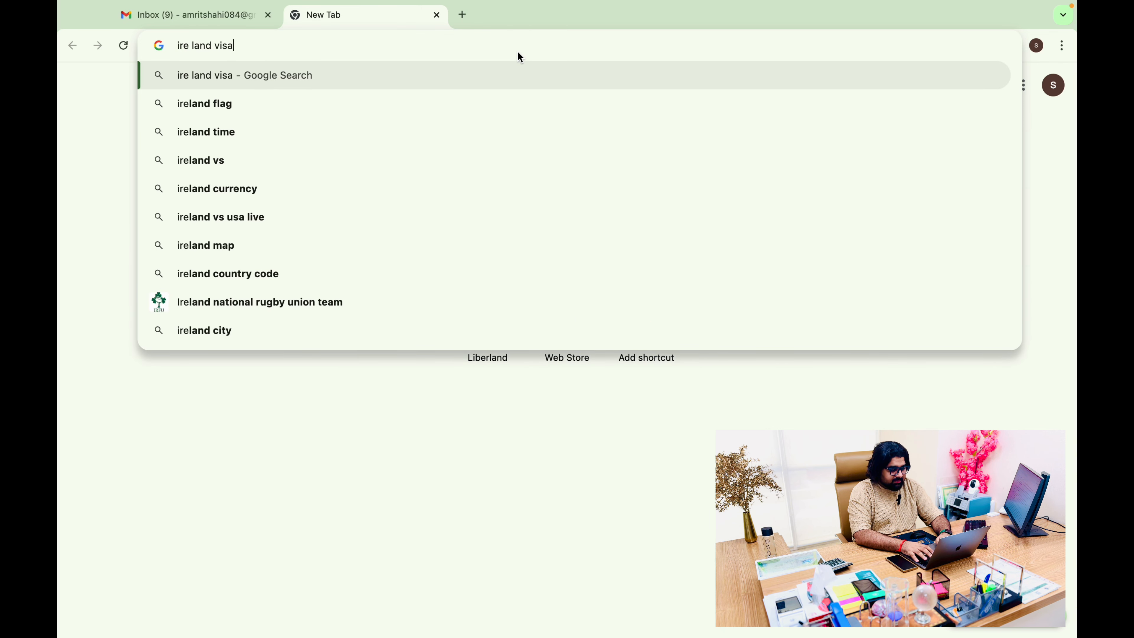
text( apll)
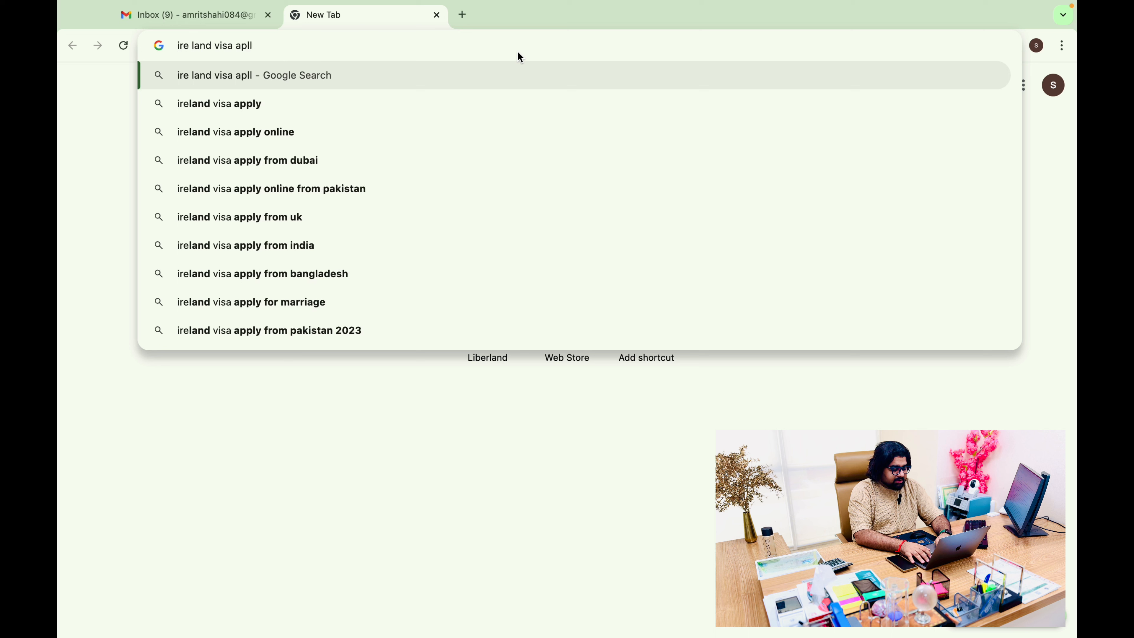
key(BackSpace)
key(BackSpace)
text(plicat)
text(ion)
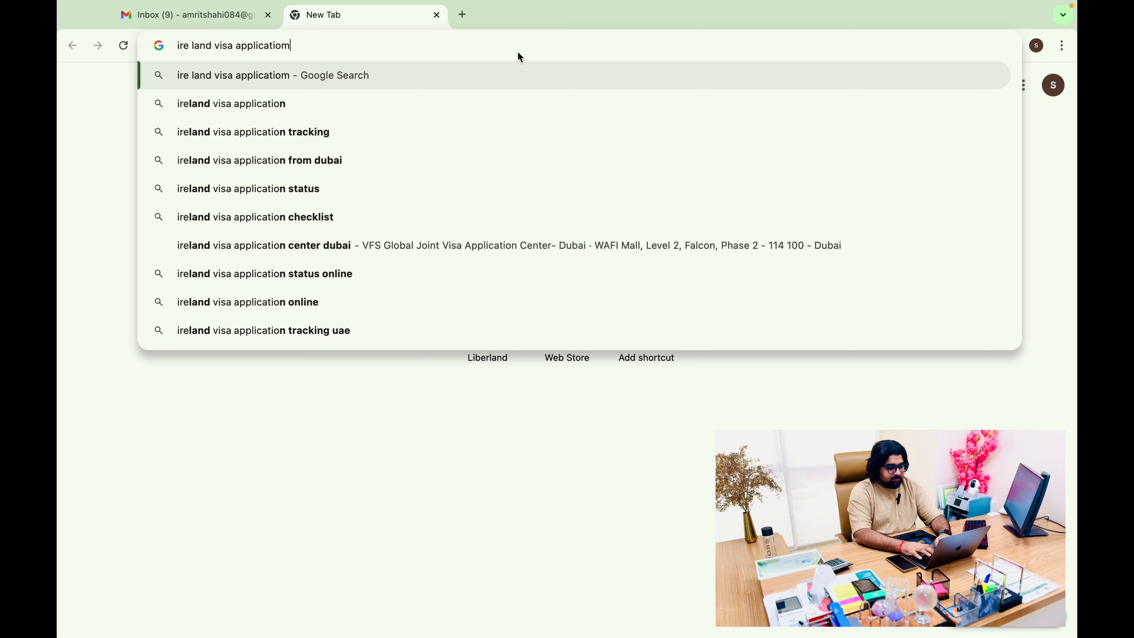
key(Return)
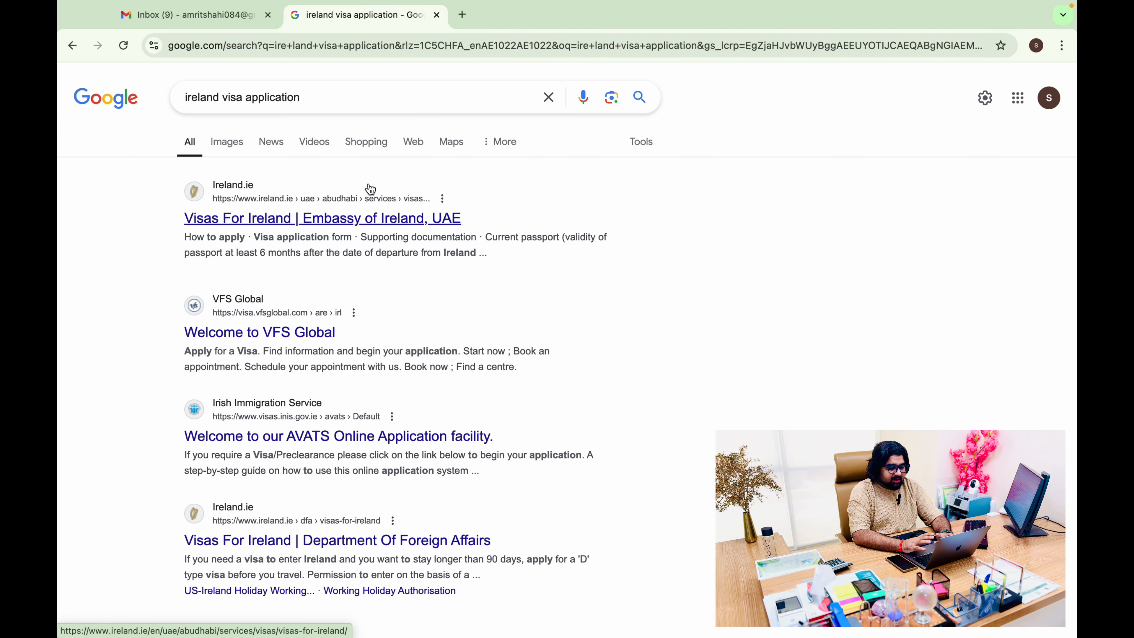
Open the Embassy of Ireland Abu Dhabi 'Visas for Ireland' result
drag(194, 102, 267, 102)
click(834, 294)
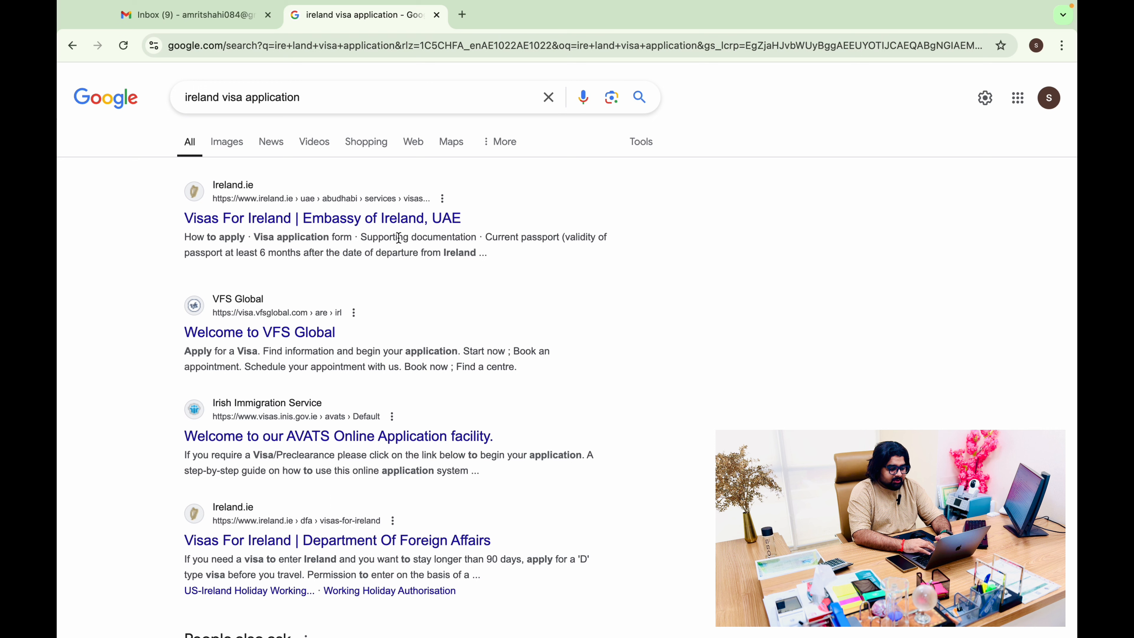
click(349, 227)
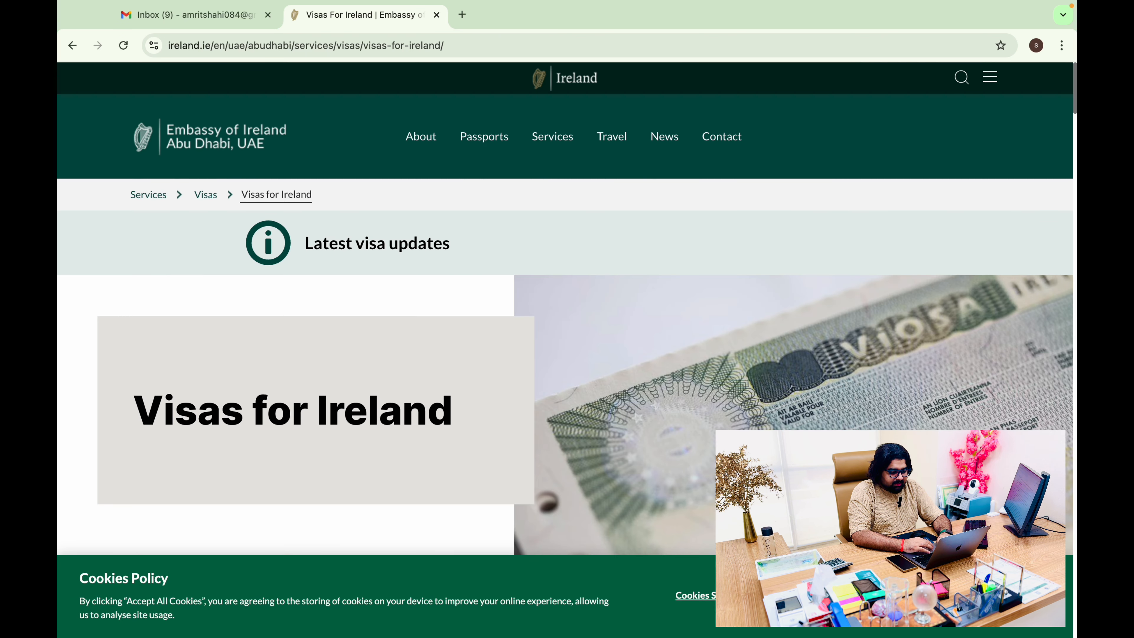
Under 'How to apply', follow the online visa application form link to the AVATS welcome page
scroll(357, 348, down, 15)
scroll(357, 347, down, 5)
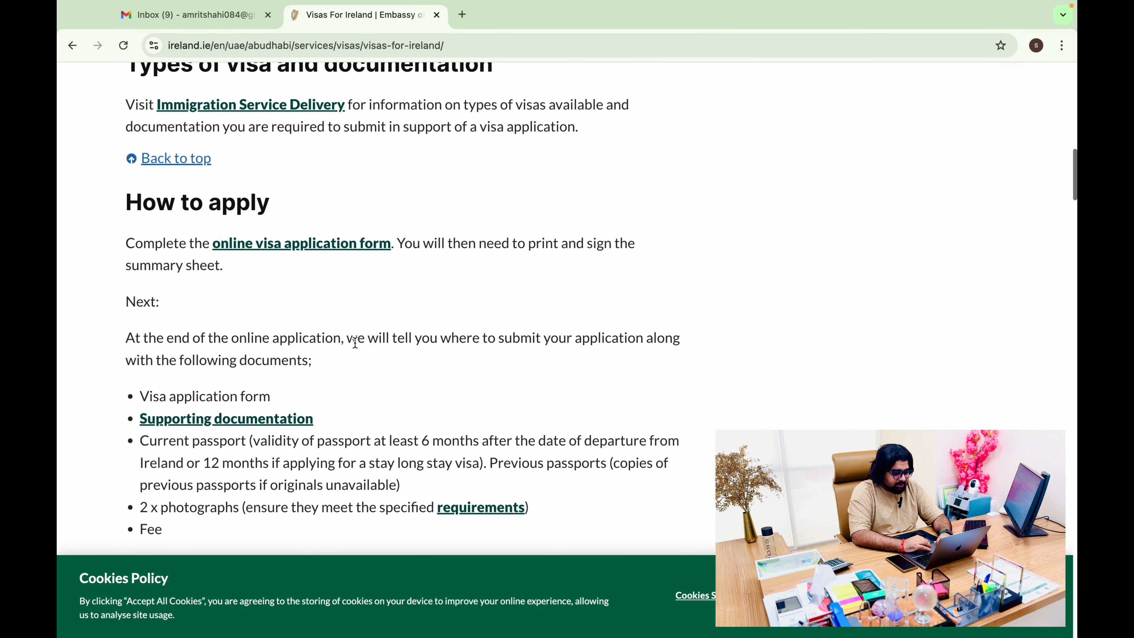
click(358, 253)
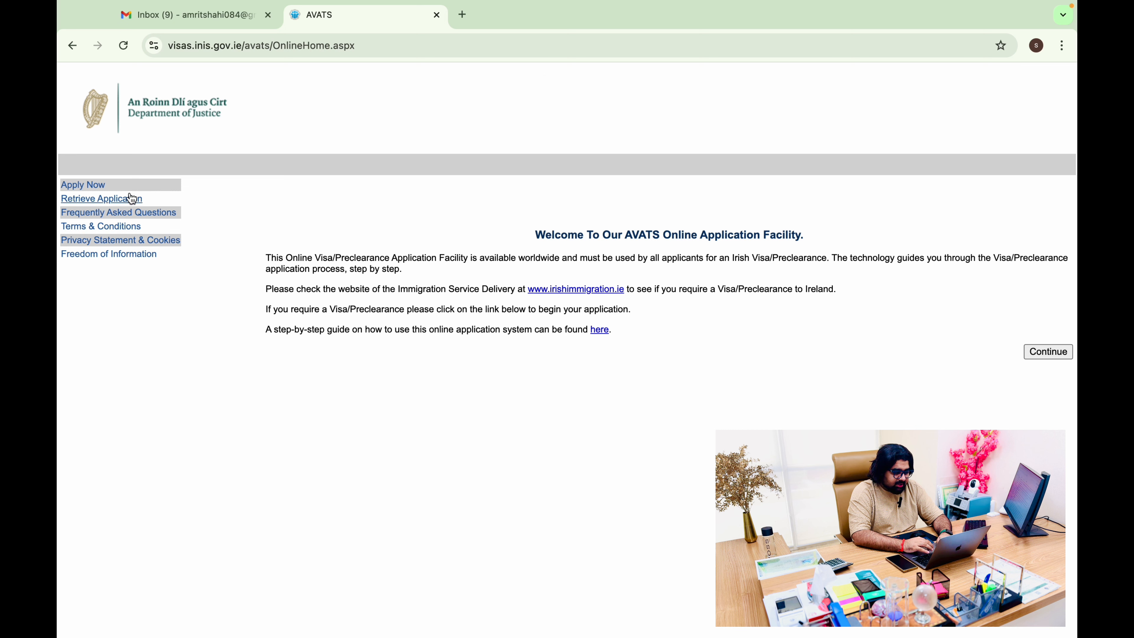
Choose Apply Now, tick the privacy acknowledgement on Before You Apply, and continue
click(92, 191)
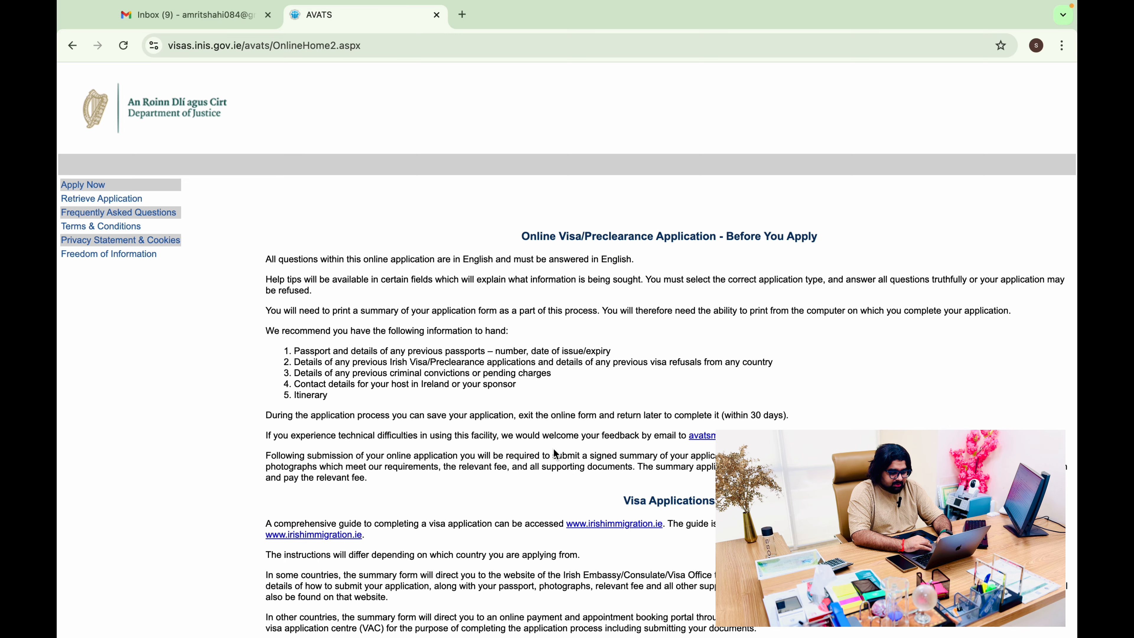
scroll(554, 449, down, 10)
click(288, 568)
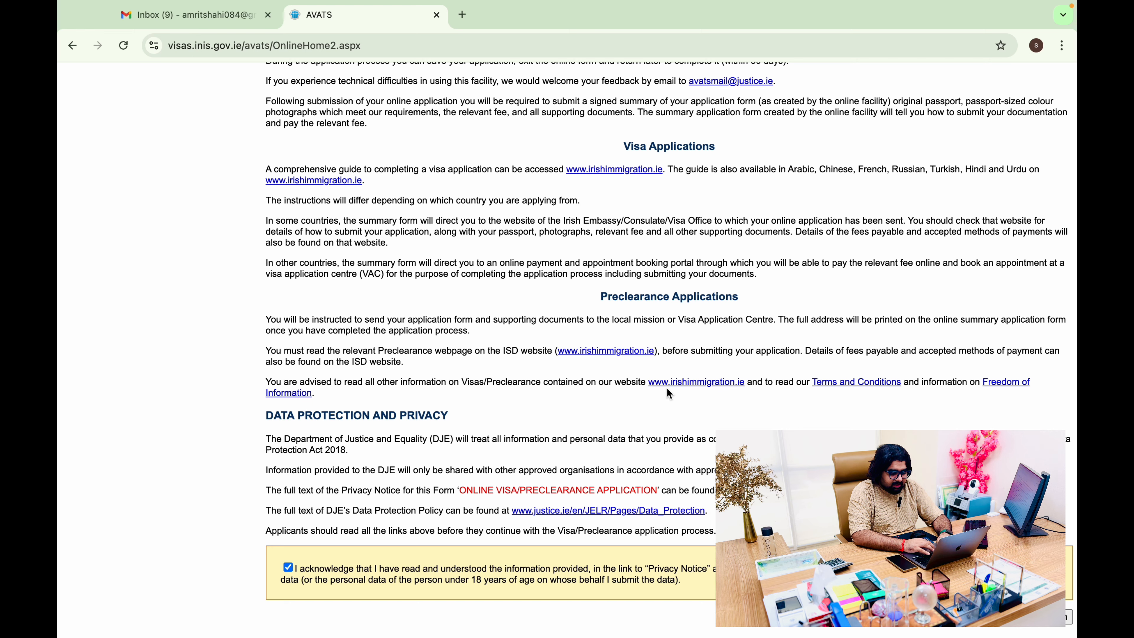
scroll(670, 394, up, 4)
scroll(666, 398, down, 4)
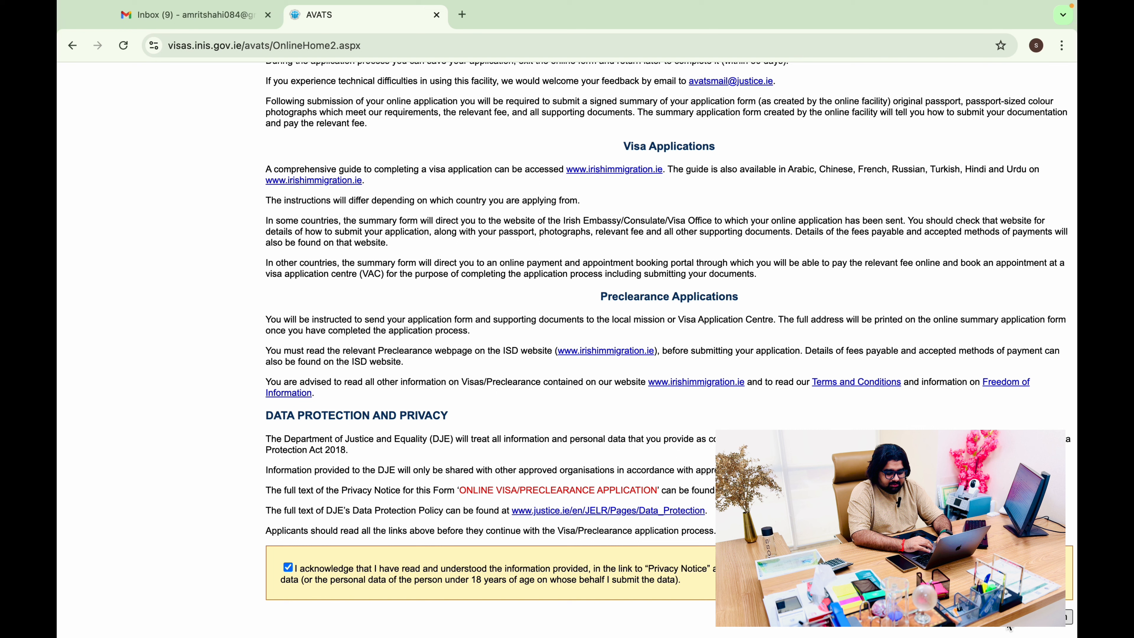
click(1008, 624)
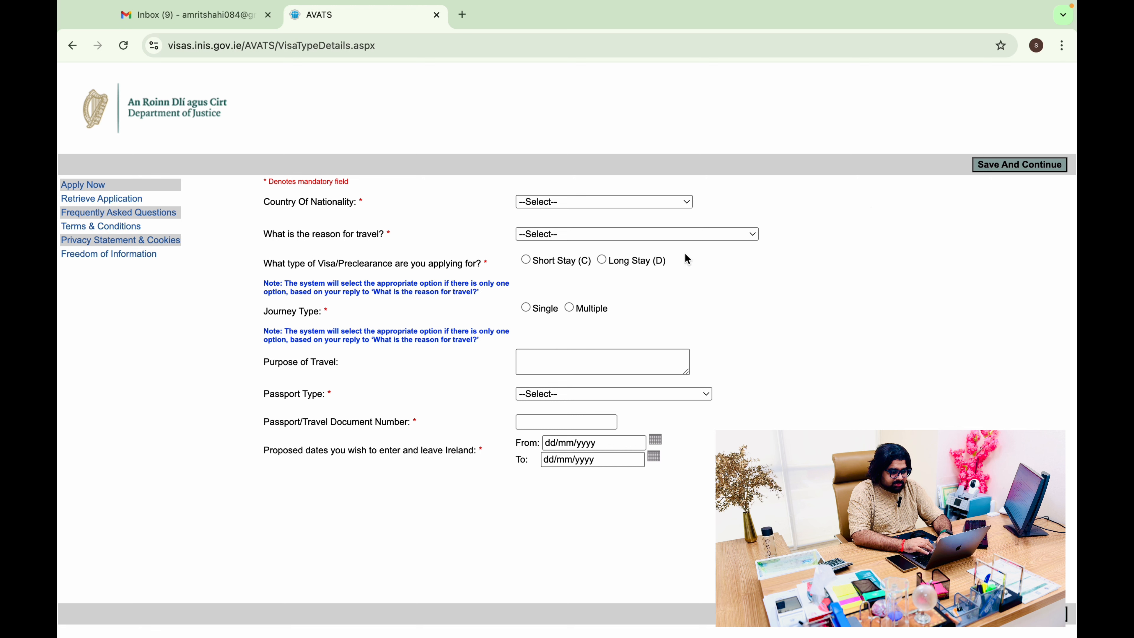
Set Country Of Nationality to Pakistan and reason for travel to Visit Tourist
click(665, 203)
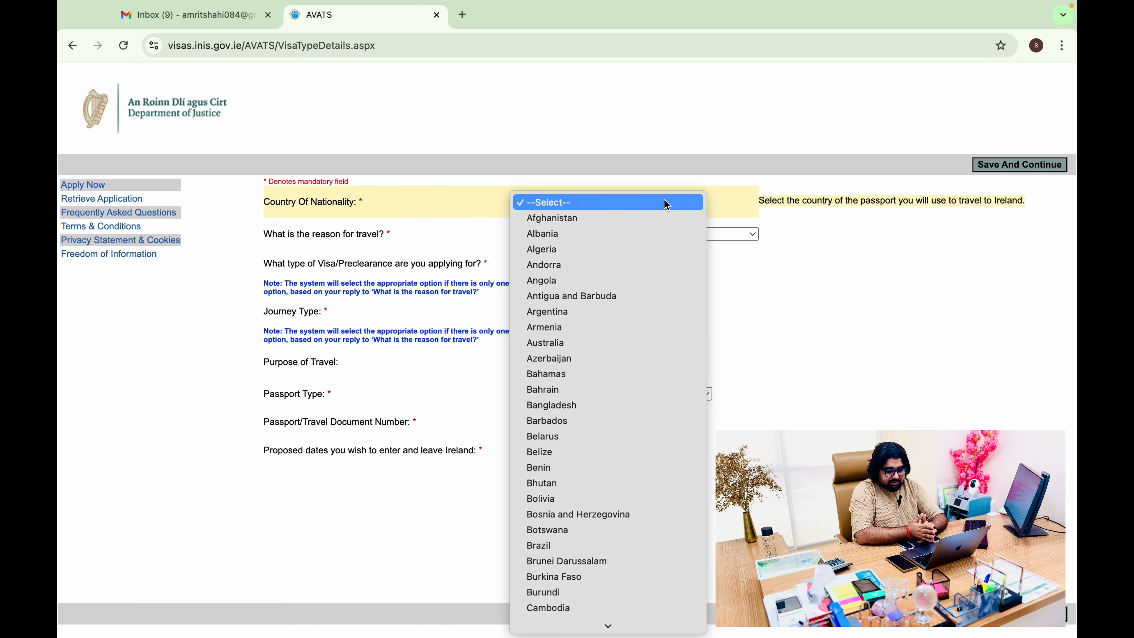
key(p)
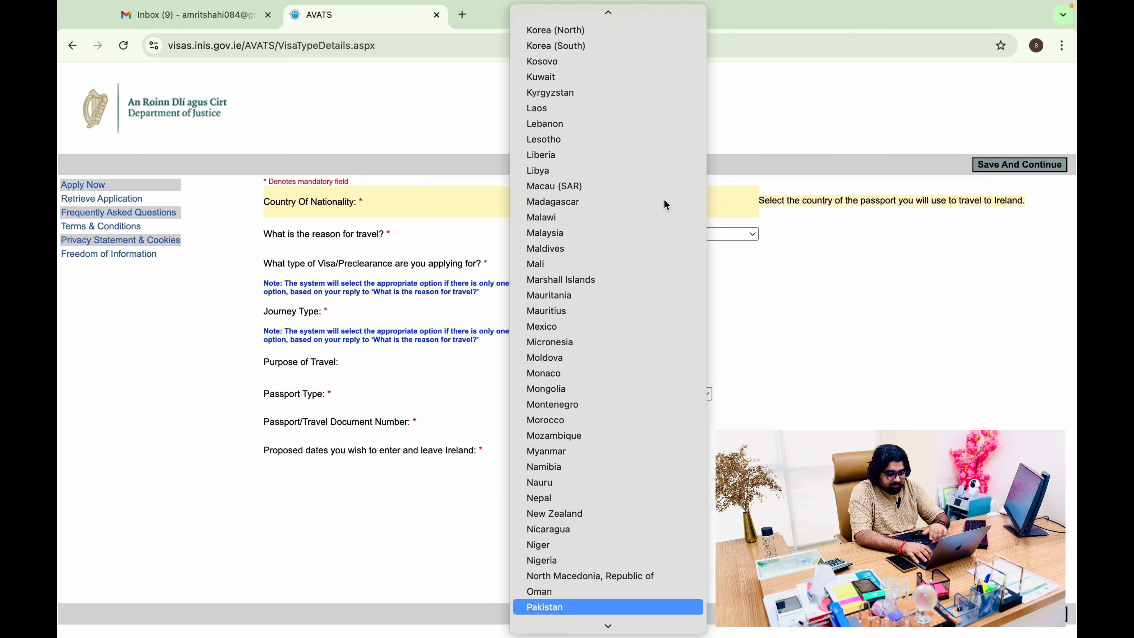
key(Return)
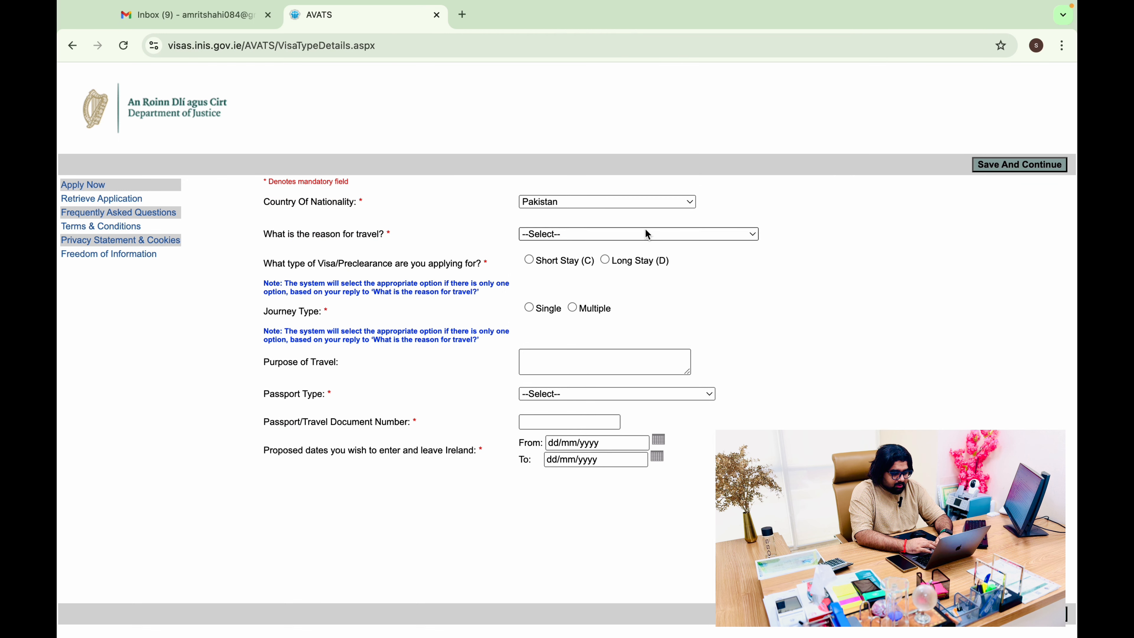
click(566, 234)
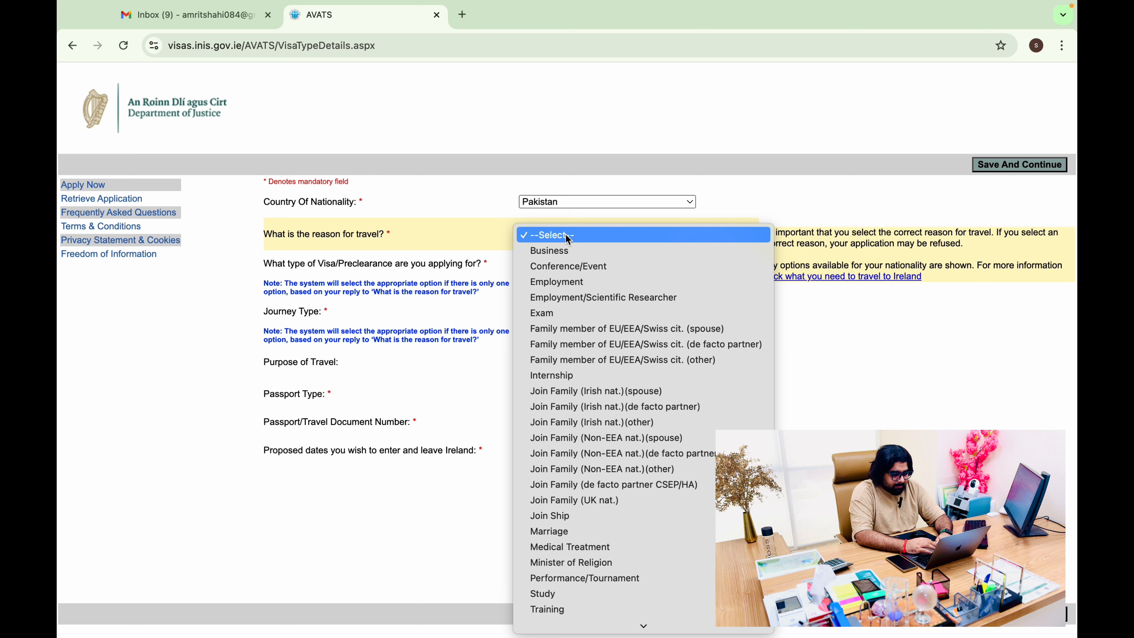
scroll(590, 513, down, 2)
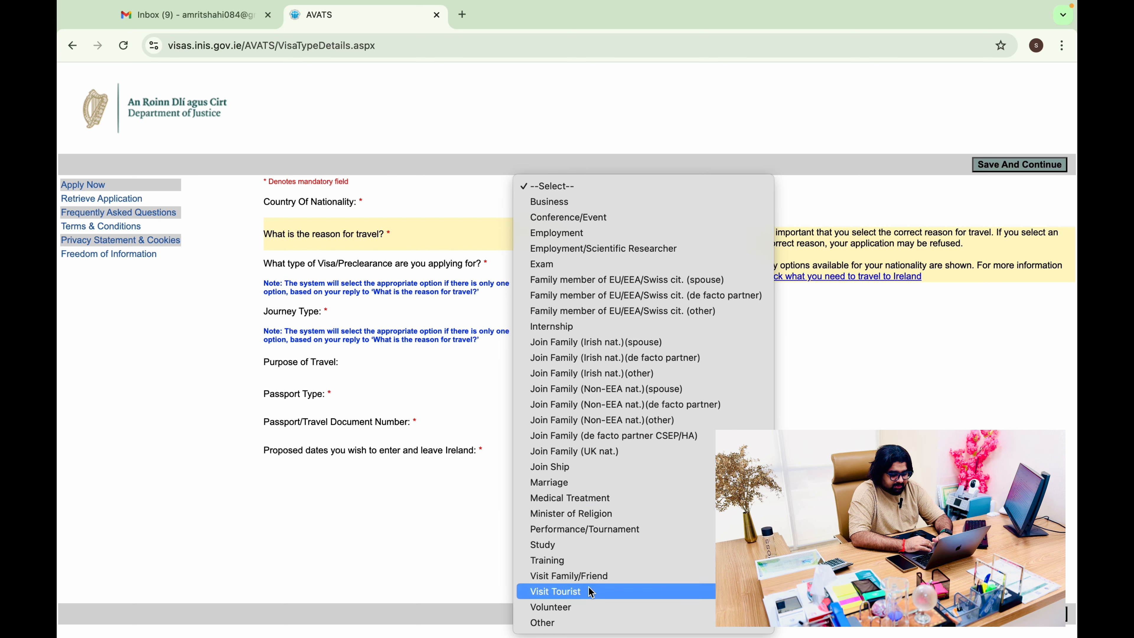
click(585, 593)
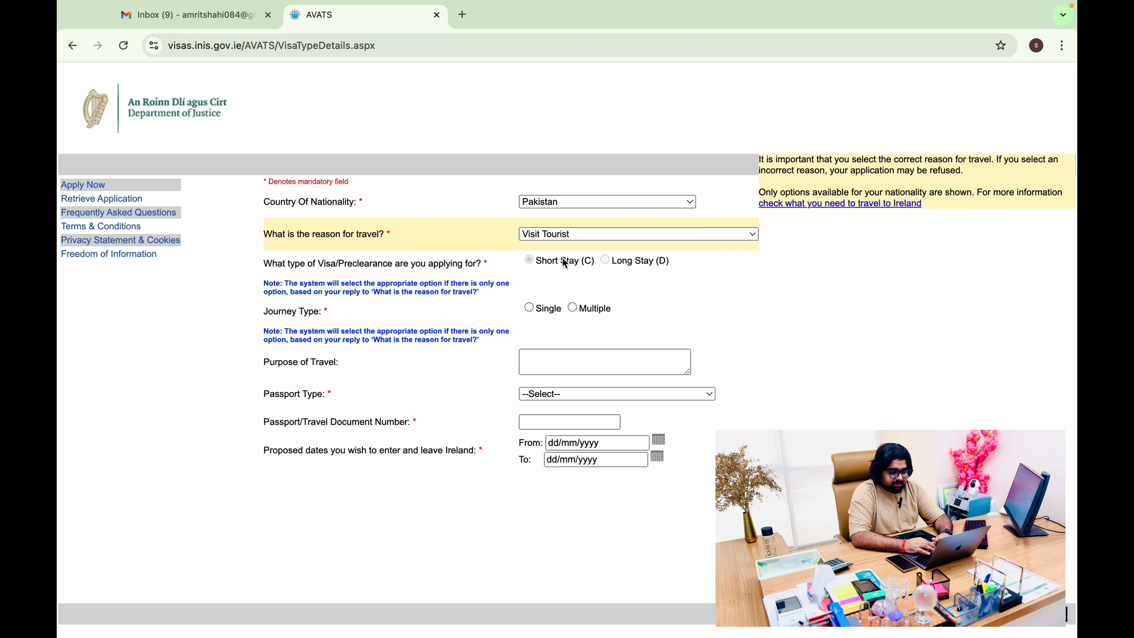
Choose a short stay, single journey visa and enter 'Tourism' as the purpose of travel
click(534, 263)
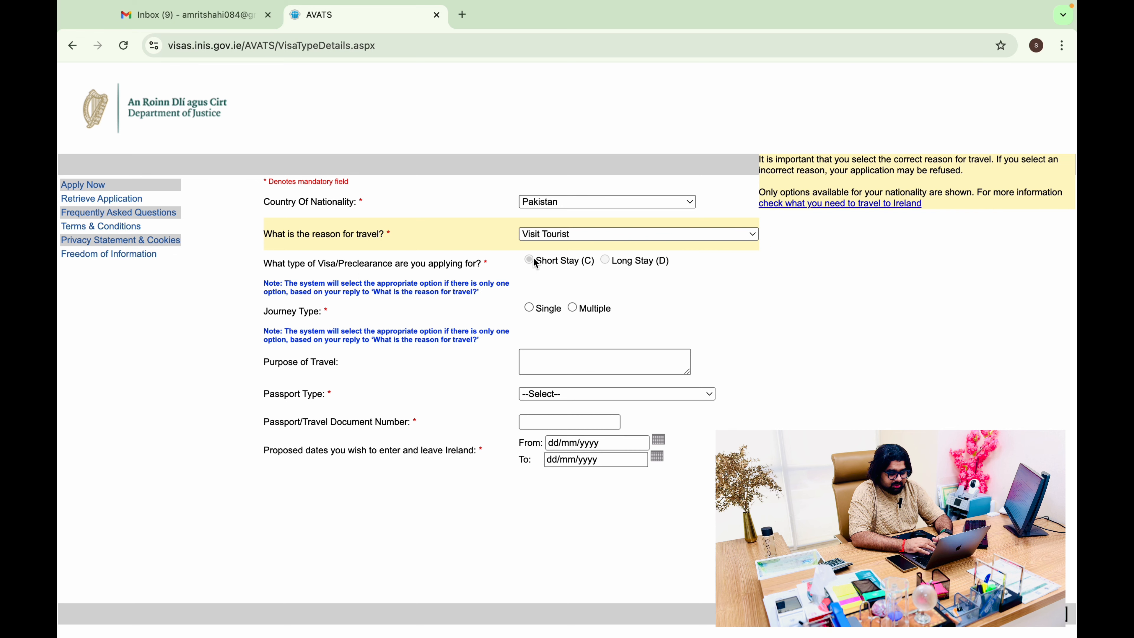
click(533, 310)
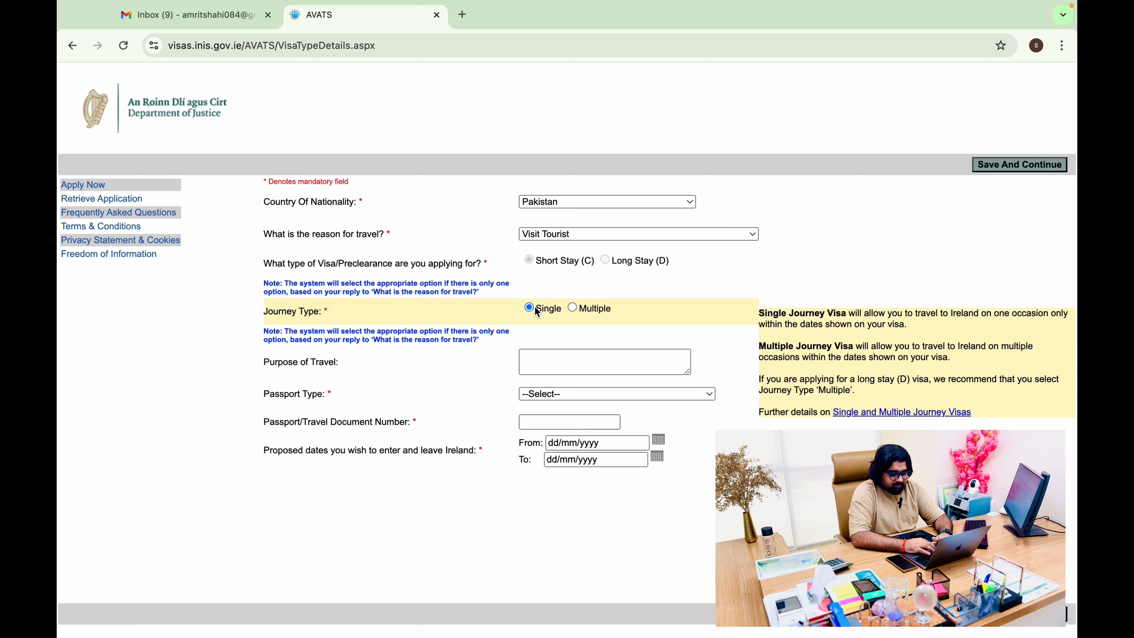
click(579, 364)
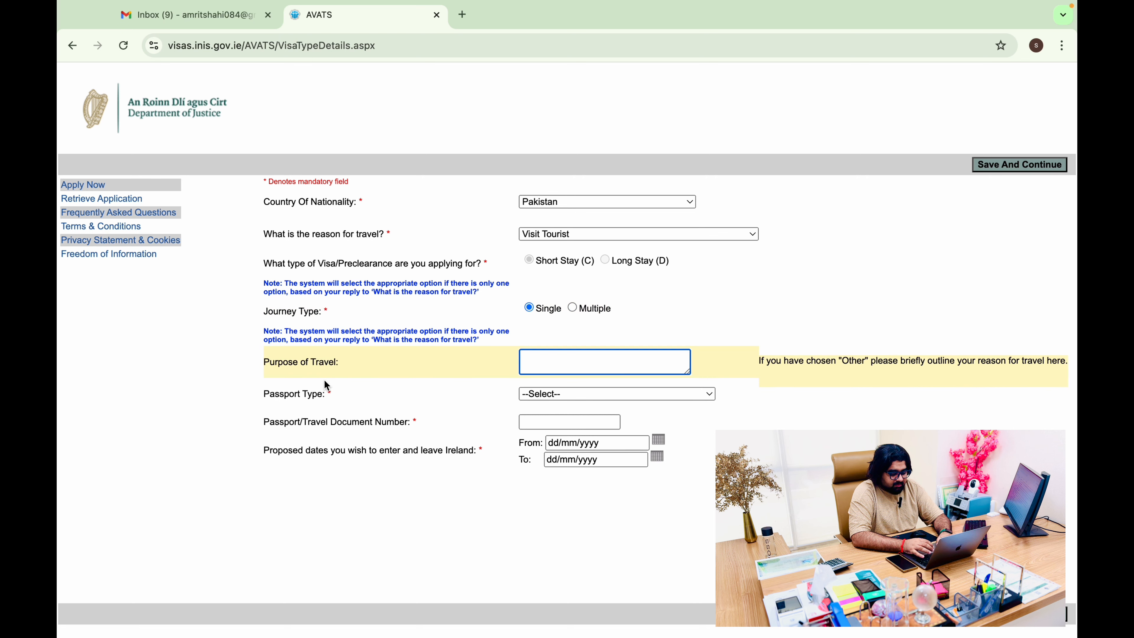
text(TOuri)
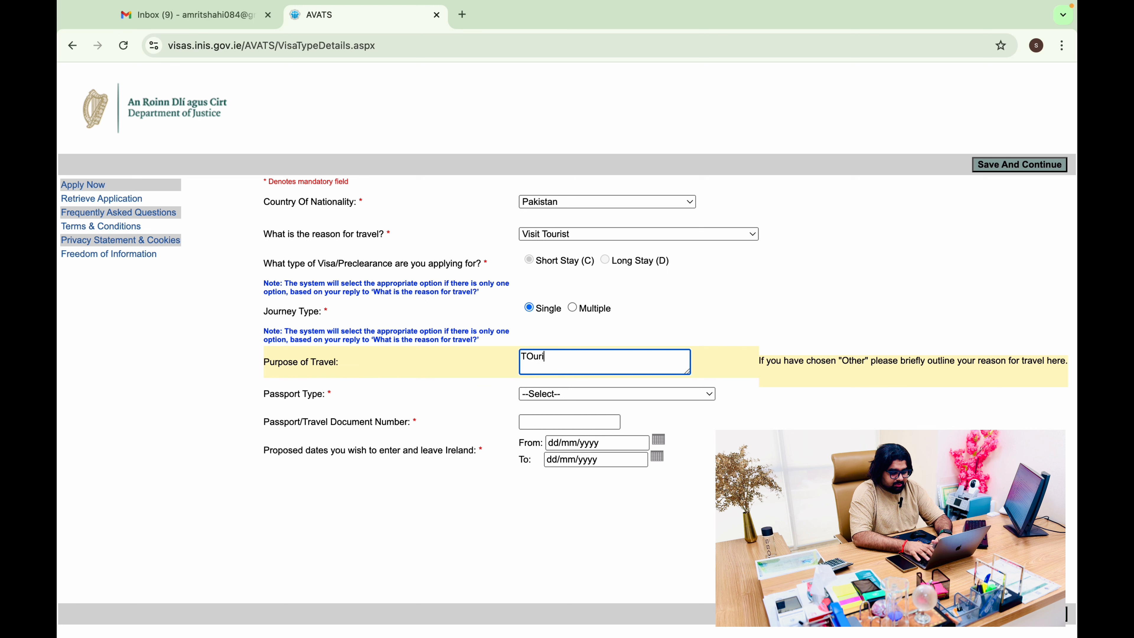
key(BackSpace)
key(BackSpace)
key(BackSpace)
key(BackSpace)
text(ouris)
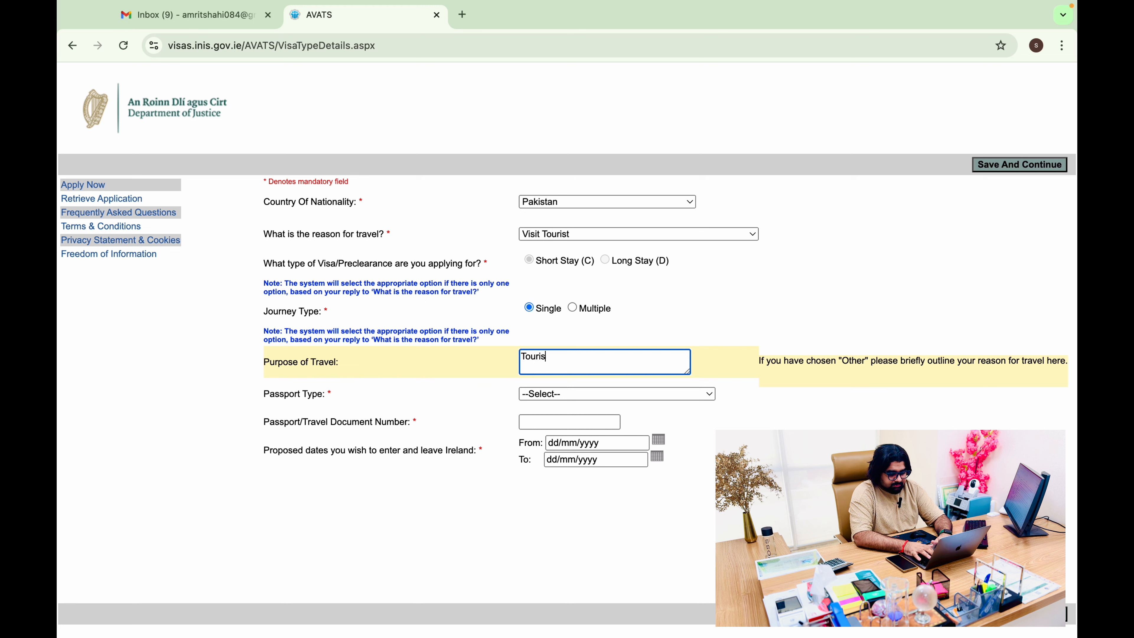
text(m)
Set passport type to National Passport and enter the passport number
click(666, 395)
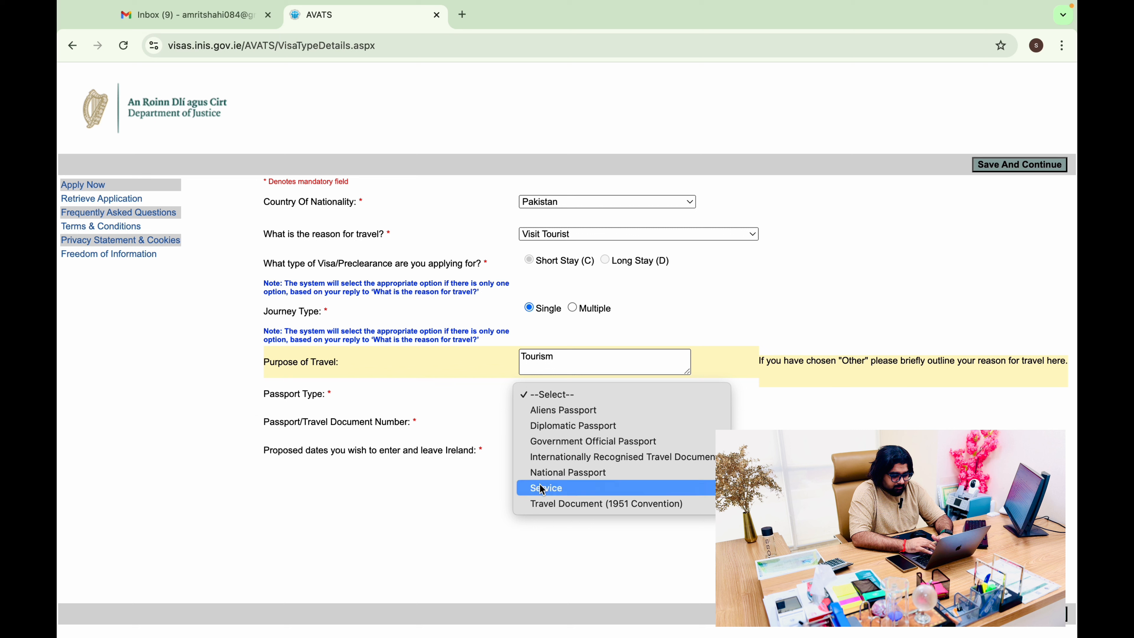
click(591, 482)
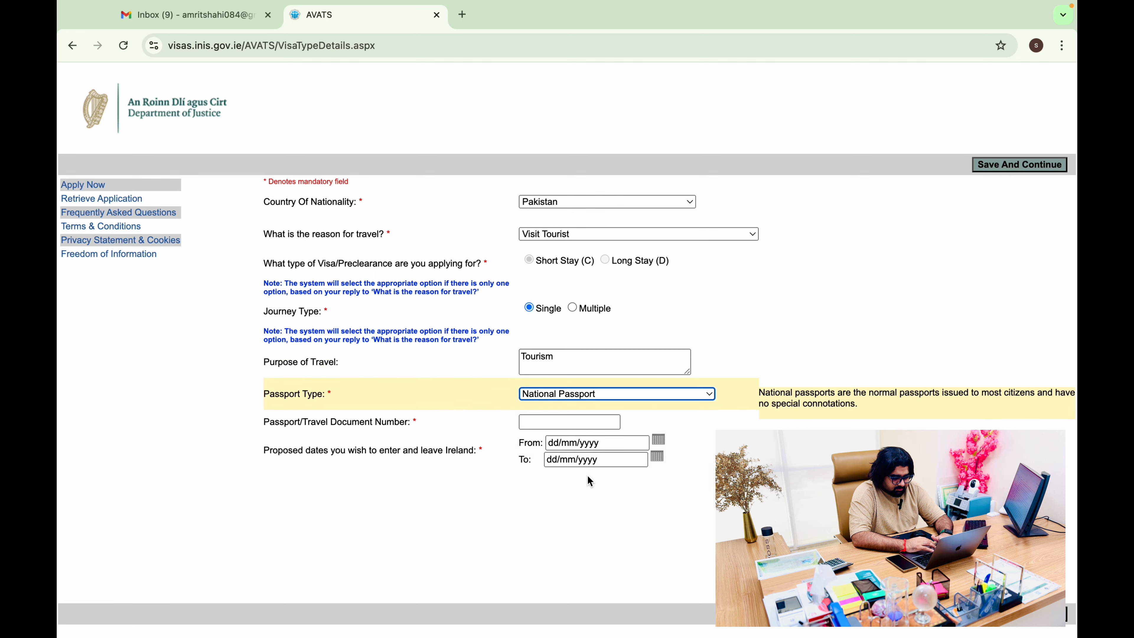
click(596, 417)
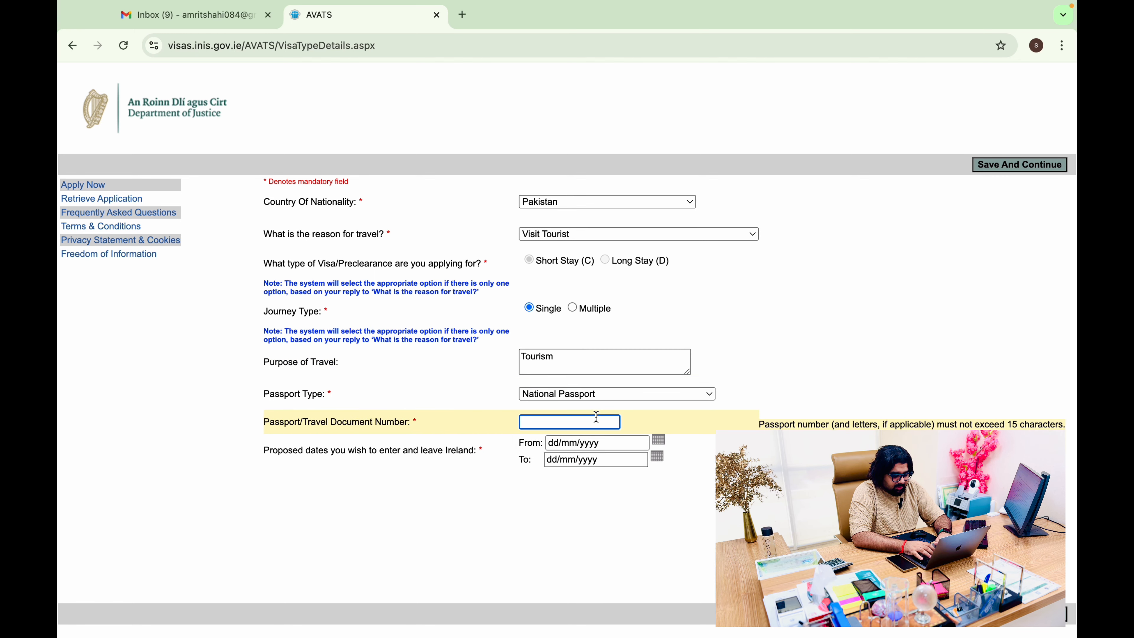
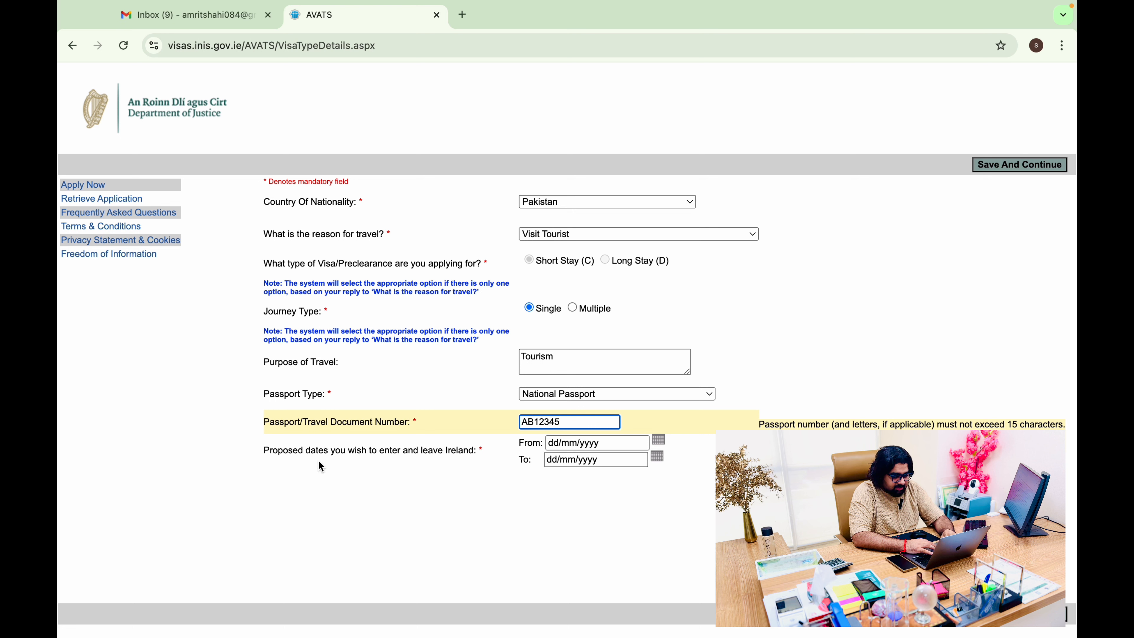
Set travel dates from 01/11/2024 to 10/11/2024 and save the visa details
click(623, 443)
click(660, 444)
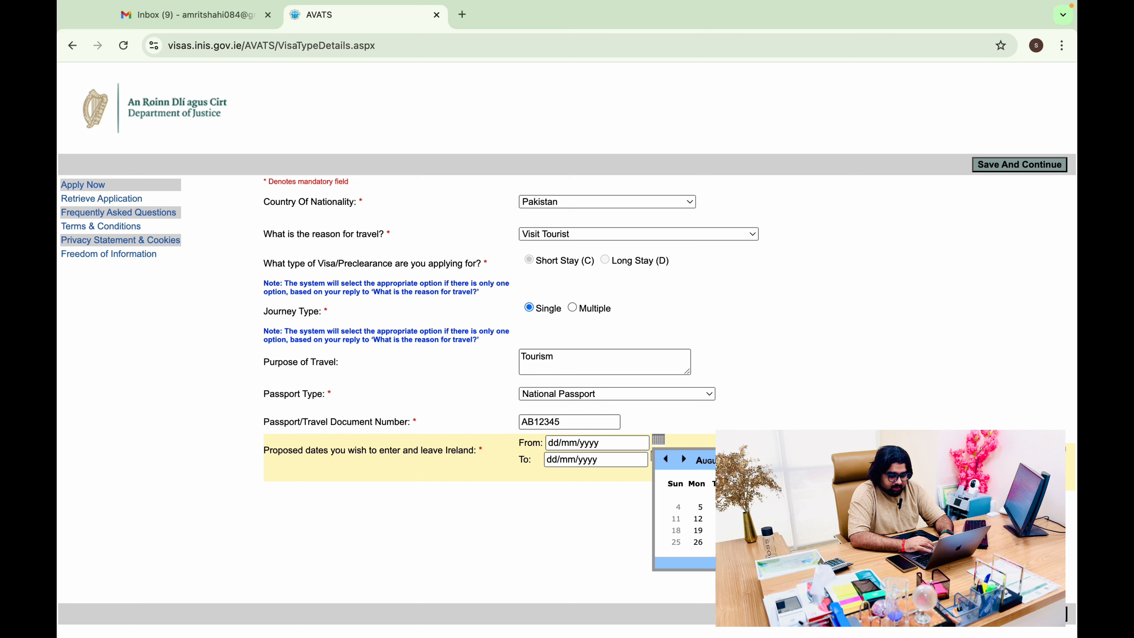
click(708, 460)
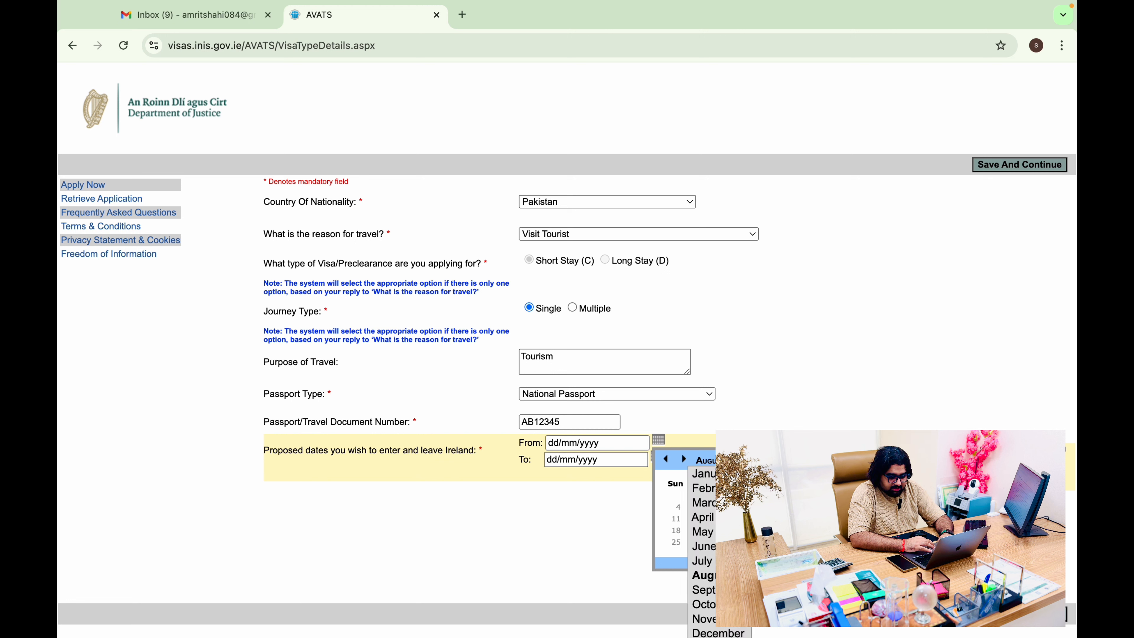
click(704, 620)
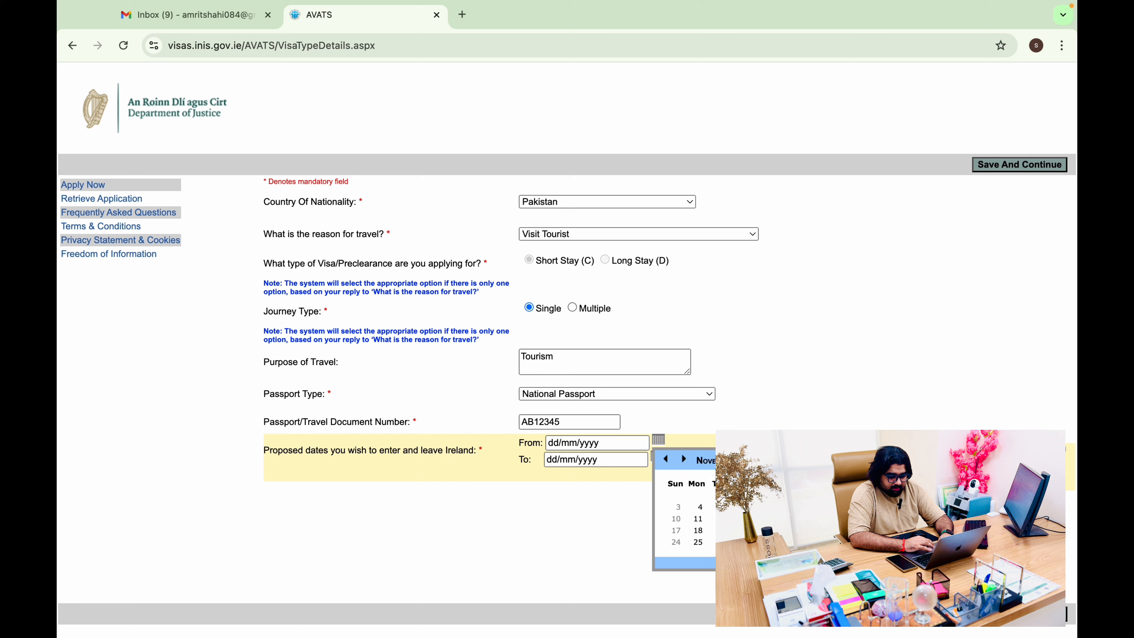
click(788, 495)
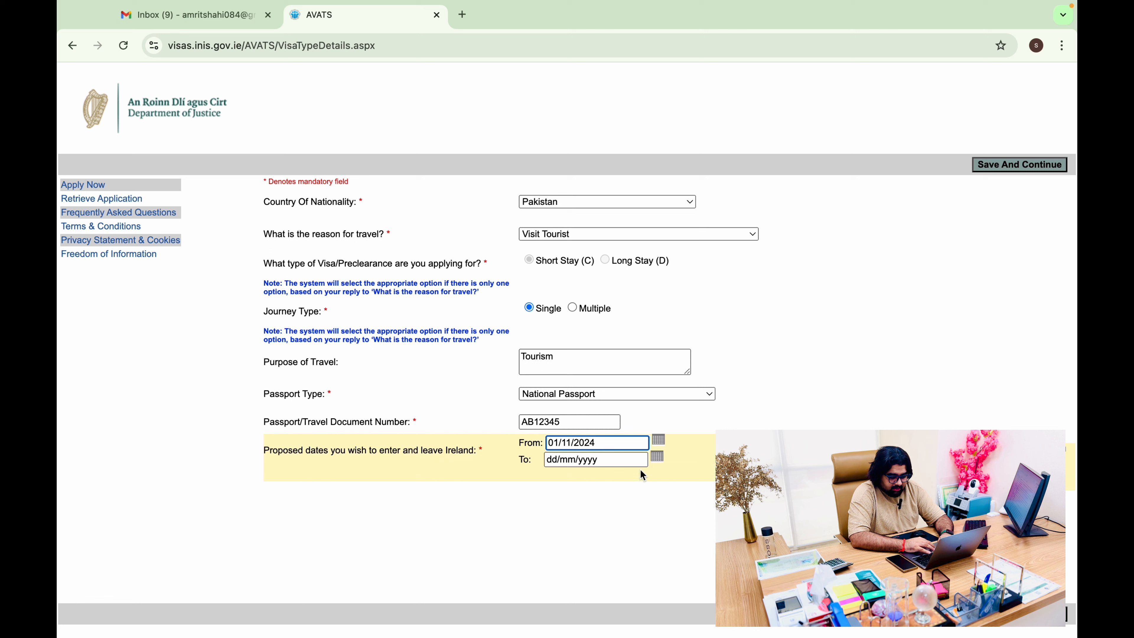
click(646, 460)
click(654, 464)
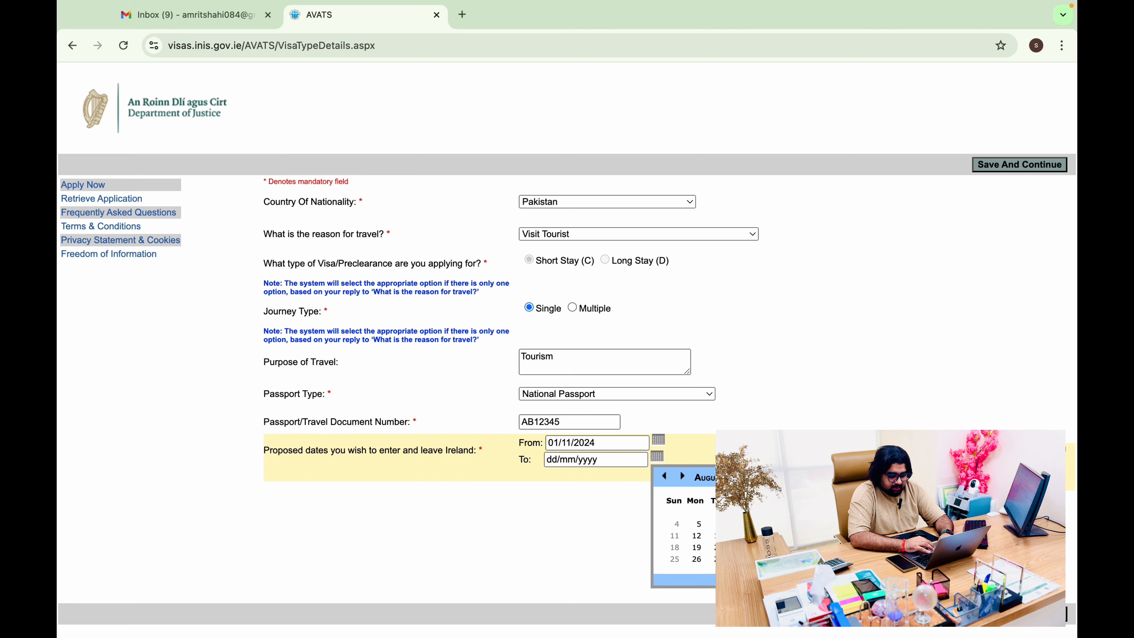
click(708, 478)
click(717, 633)
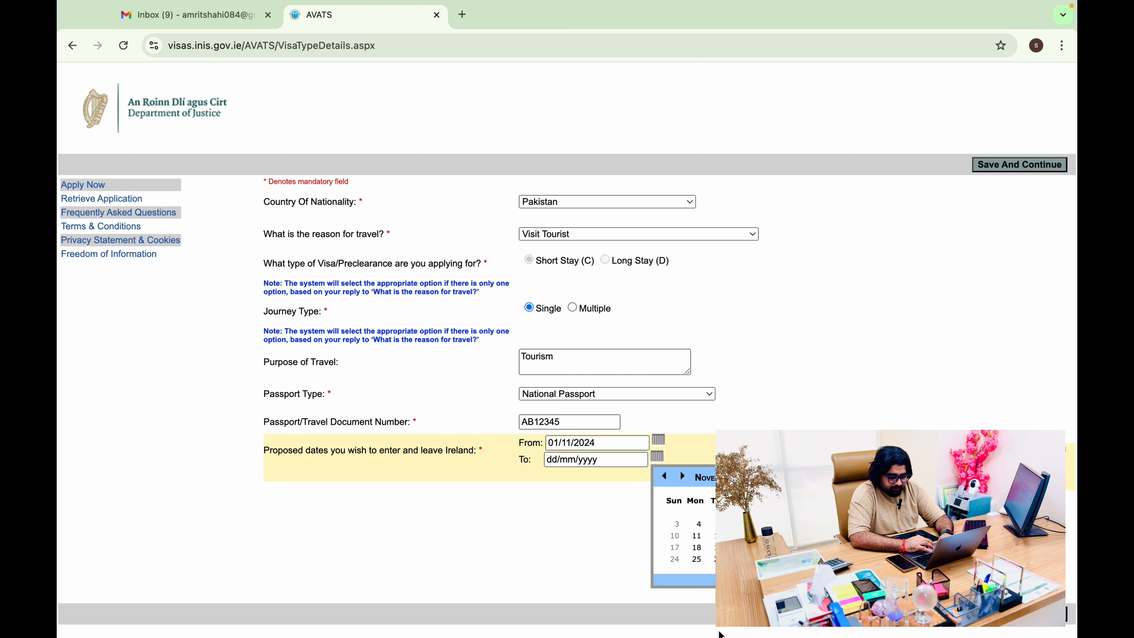
click(675, 537)
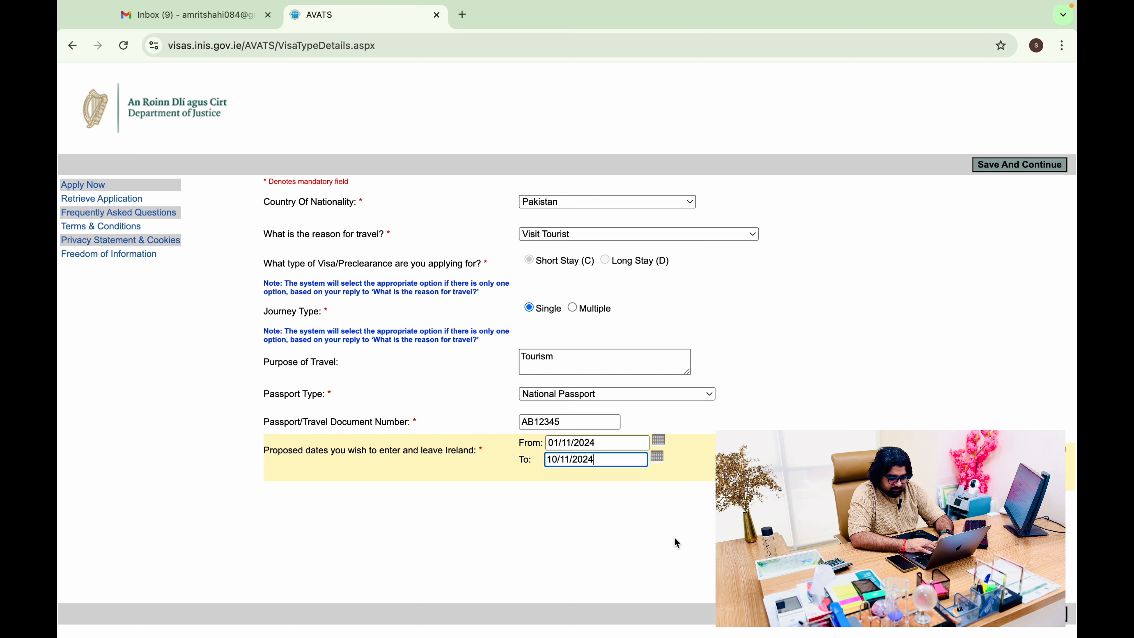
click(1003, 614)
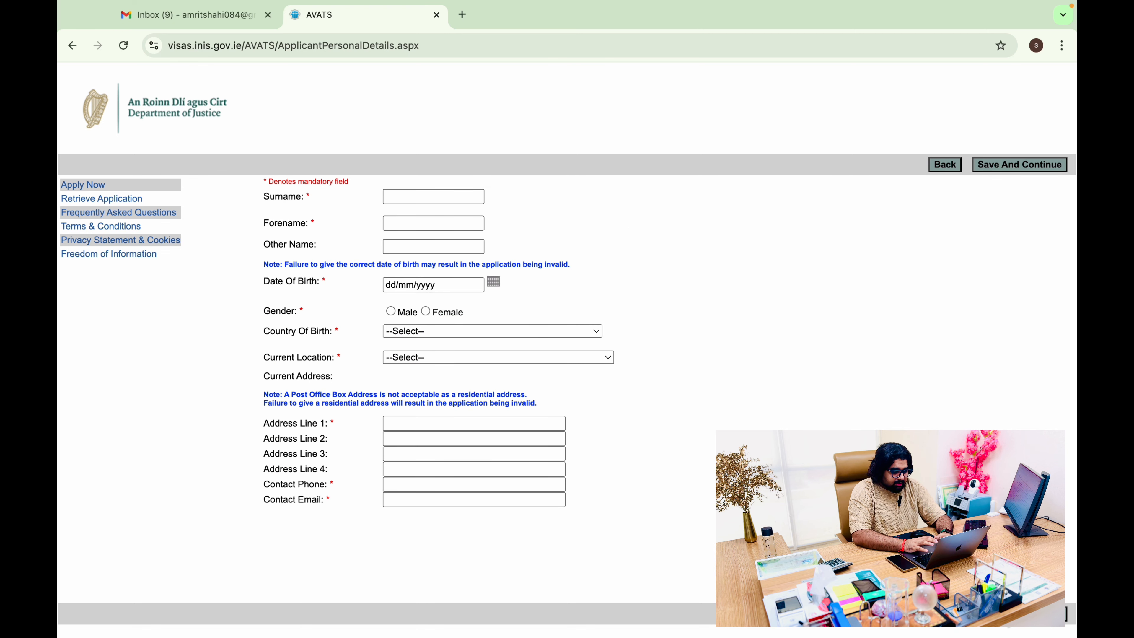
Enter the applicant's surname, forename and date of birth, and set gender to Male
click(439, 199)
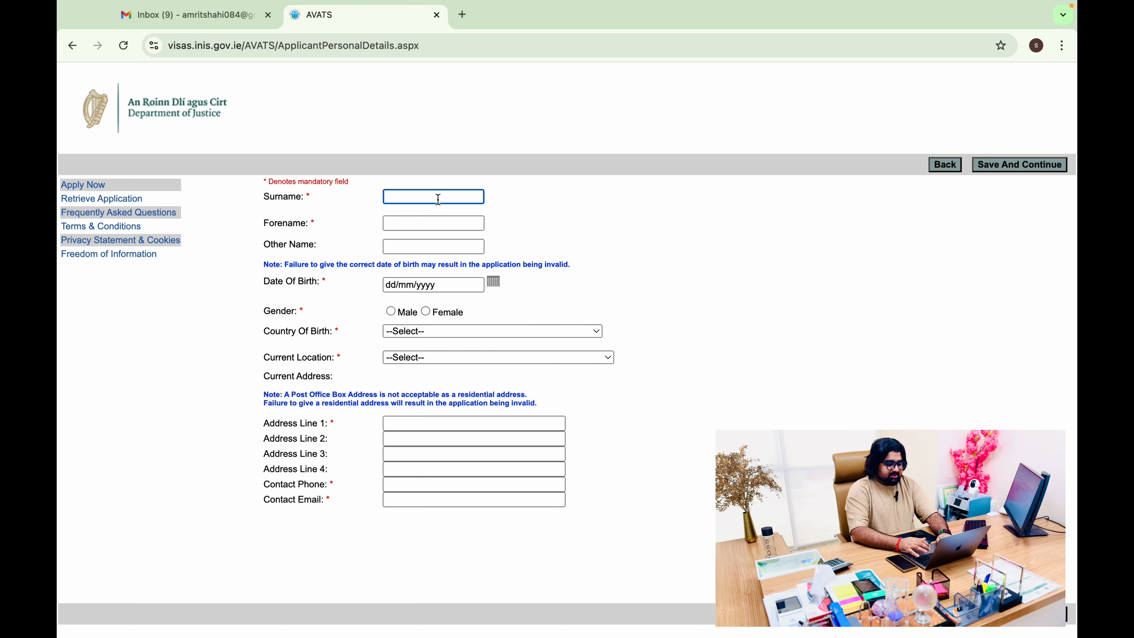
key(Tab)
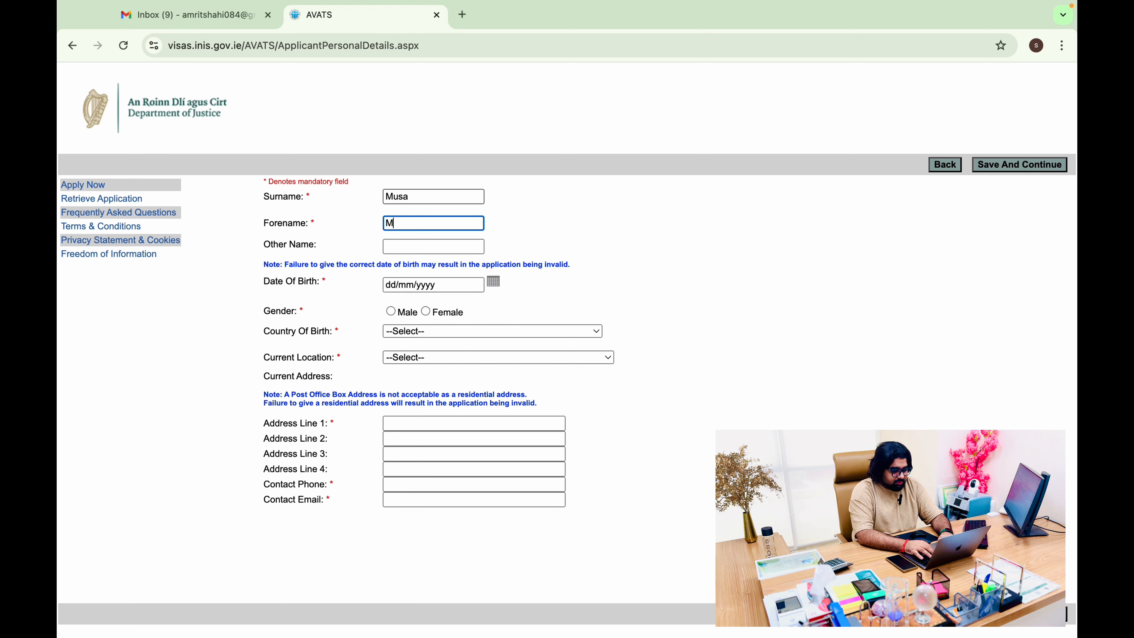
key(Tab)
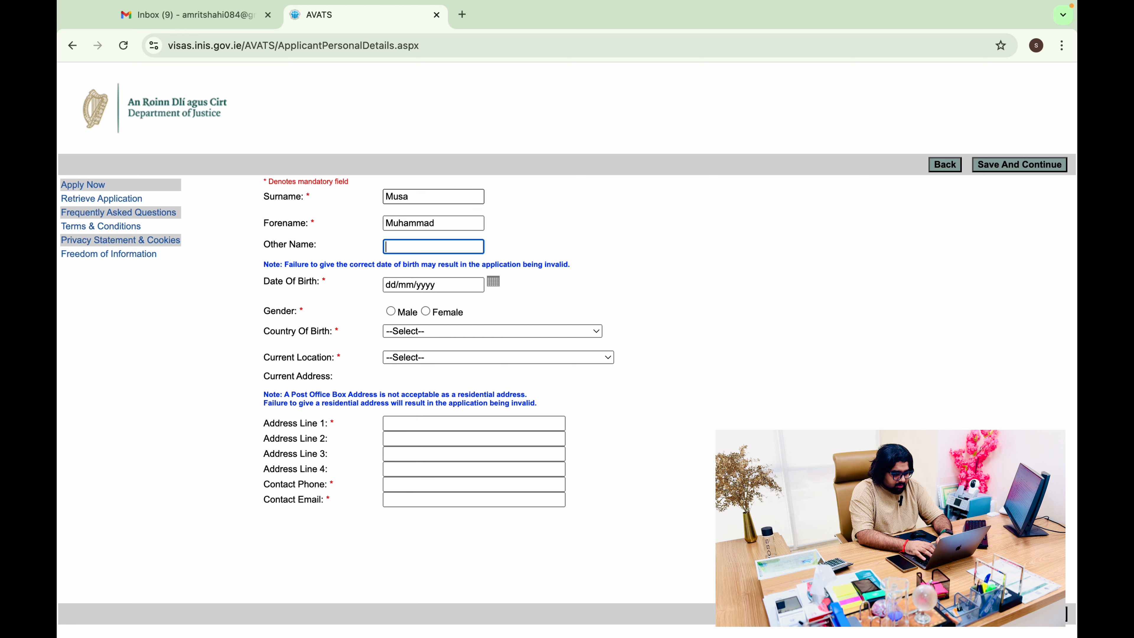
key(Tab)
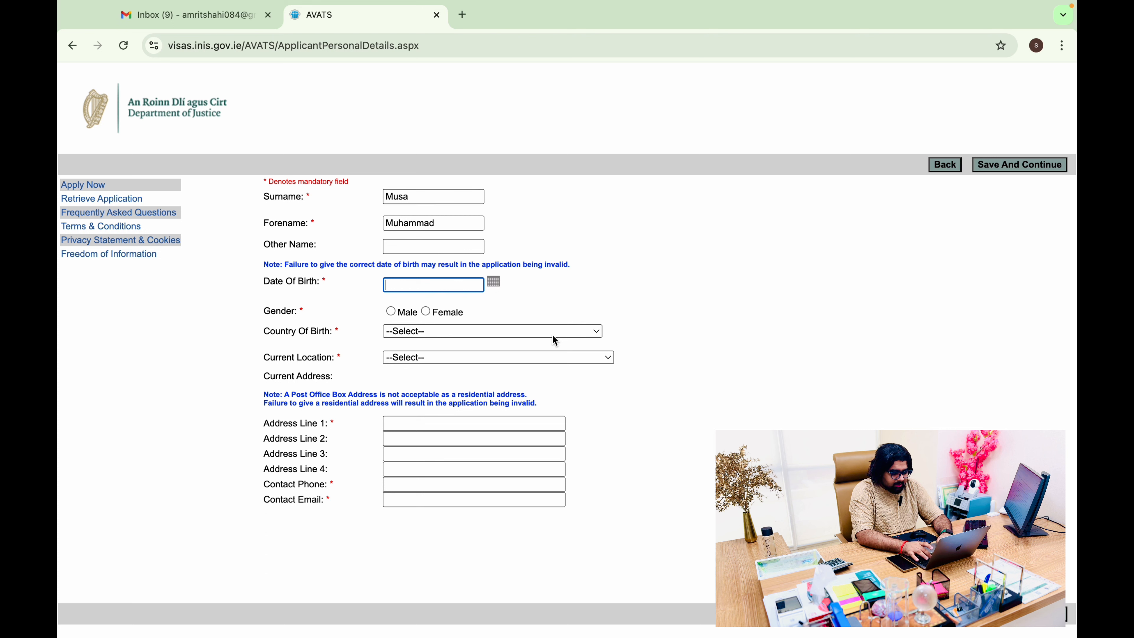
text(07/10/2)
key(BackSpace)
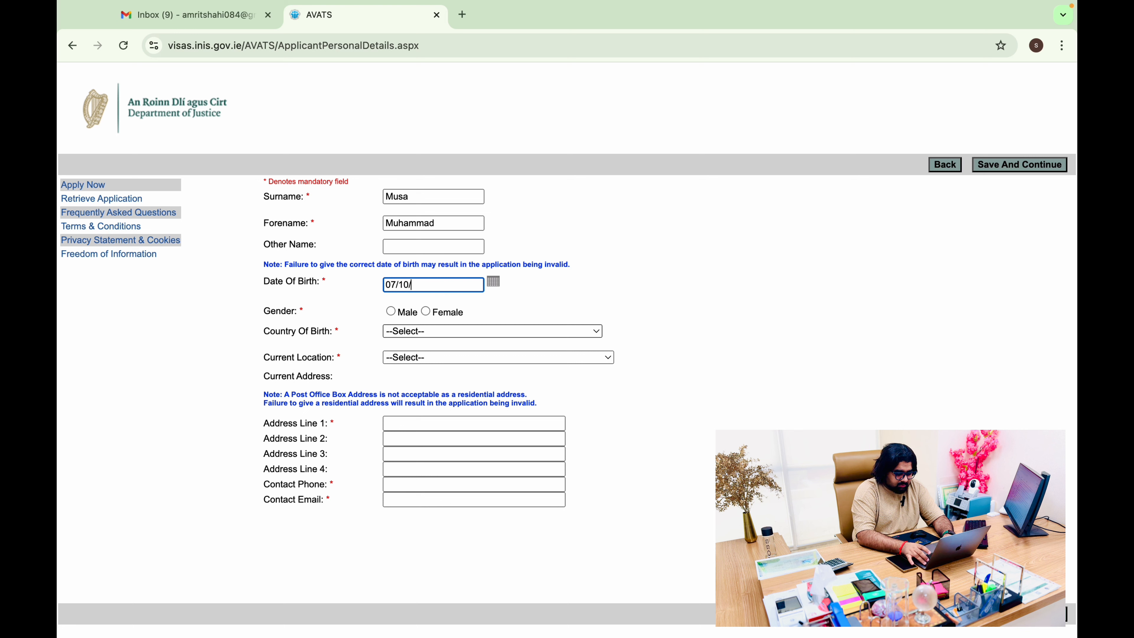
text(1999)
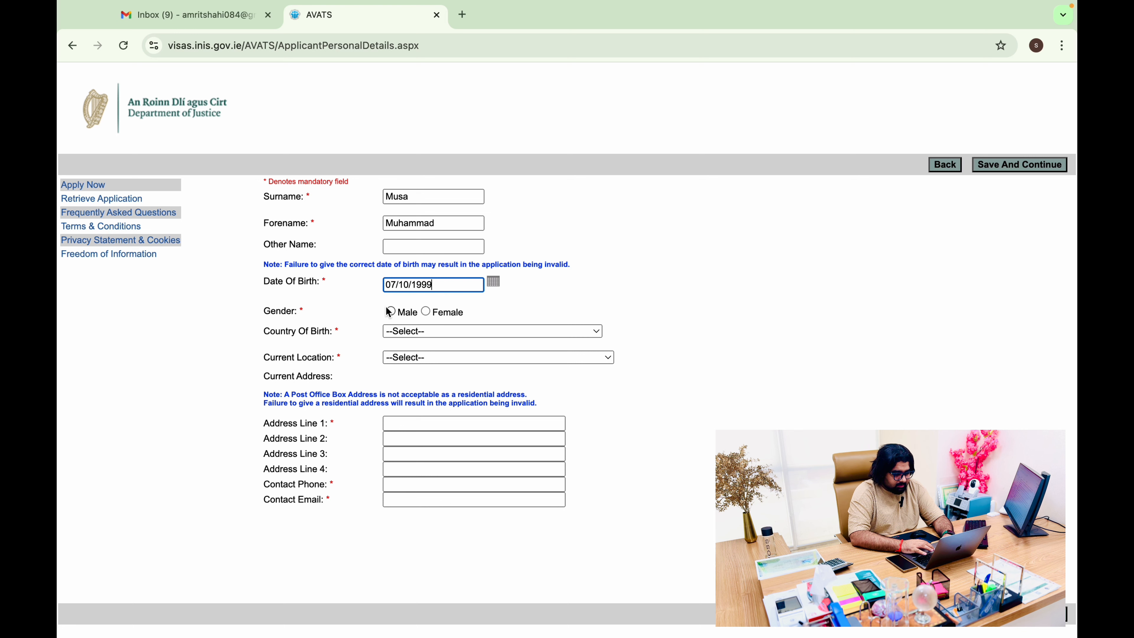
click(390, 312)
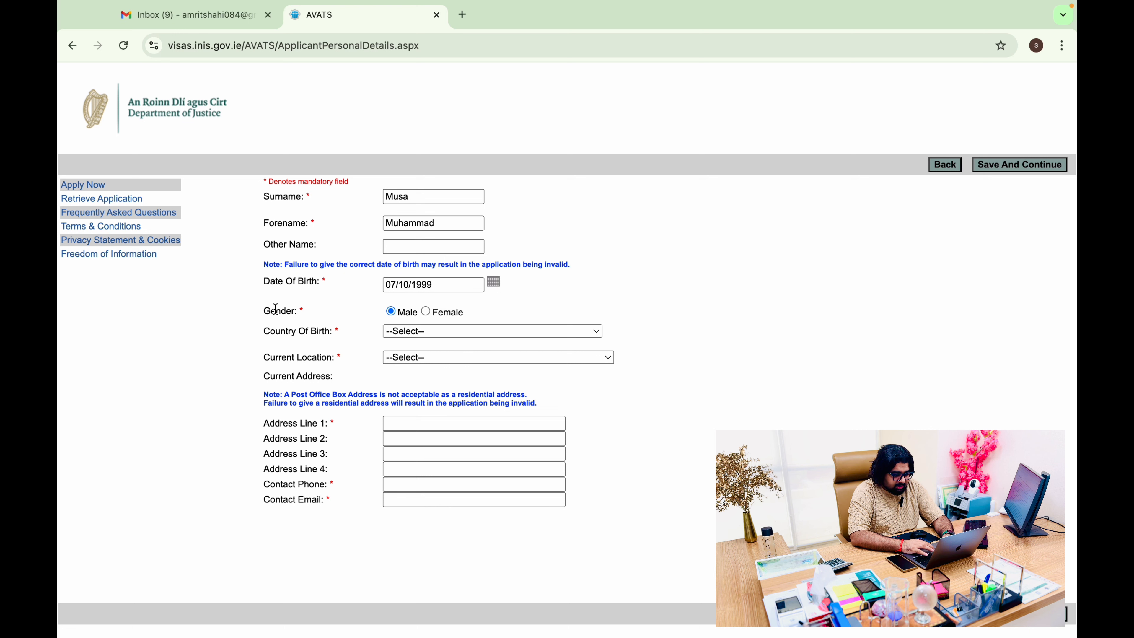
Set country of birth to Pakistan and current location to United Arab Emirates – Dubai/Northern Emirates
drag(275, 310, 398, 310)
click(480, 309)
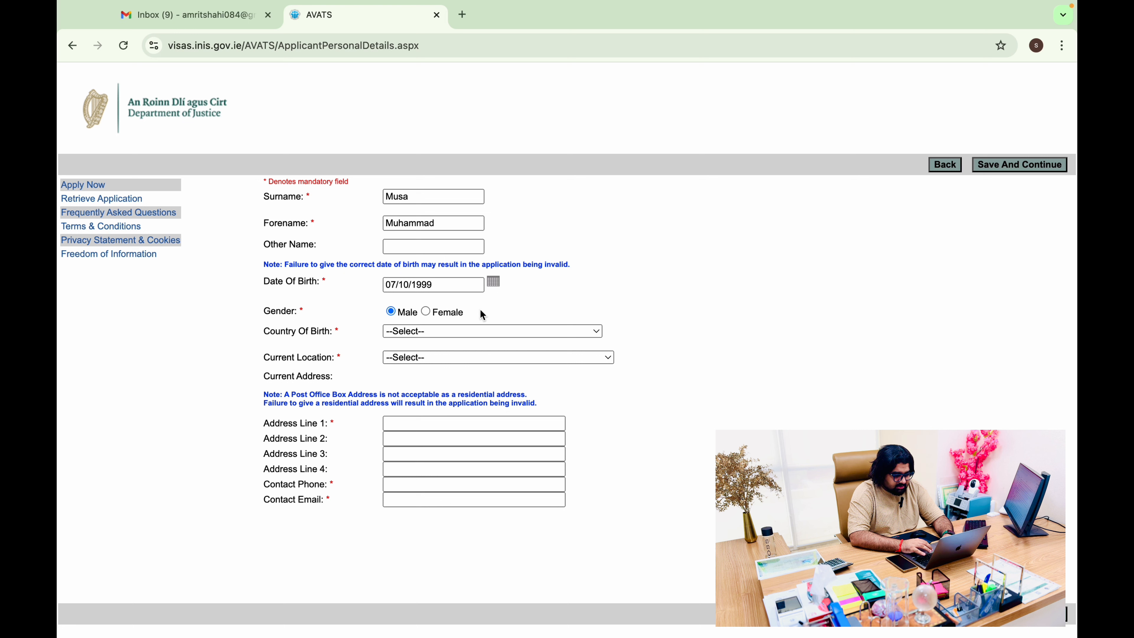
click(428, 335)
key(p)
key(Return)
click(447, 357)
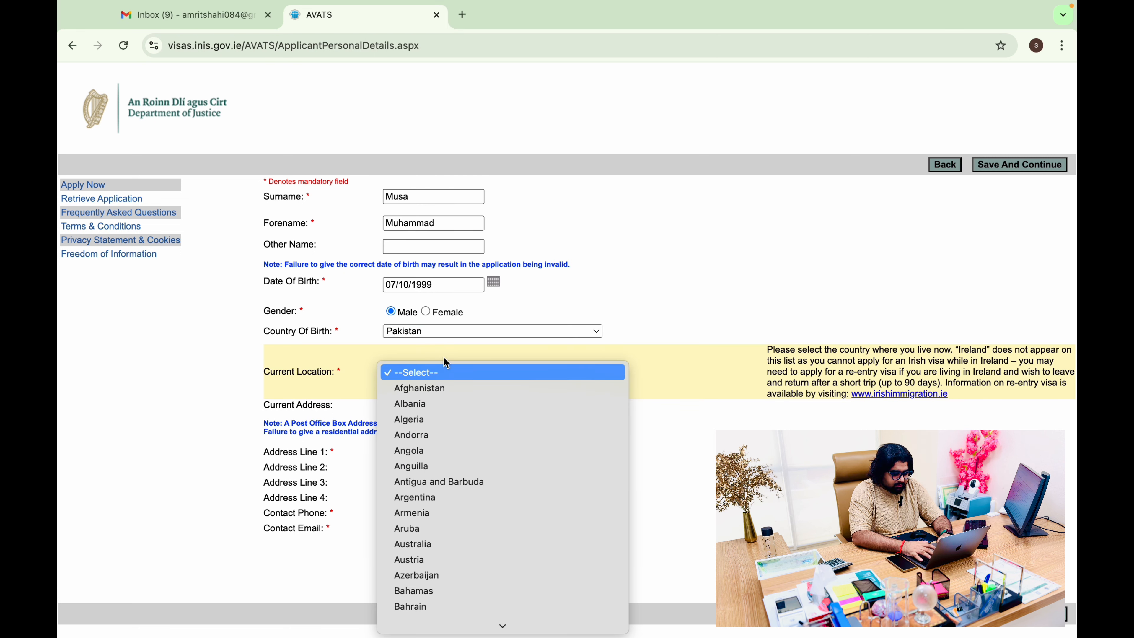
key(u)
key(z)
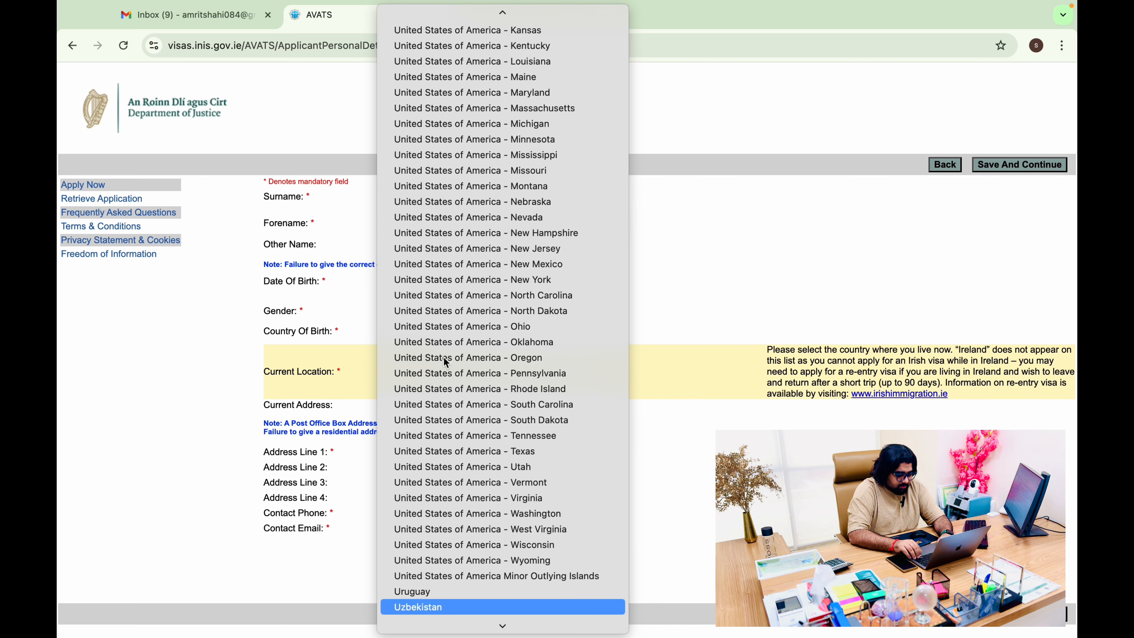
key(Up)
key(Up)
key(Up)
key(Up)
key(Up)
key(Up)
key(Up)
key(Up)
key(Up)
key(Up)
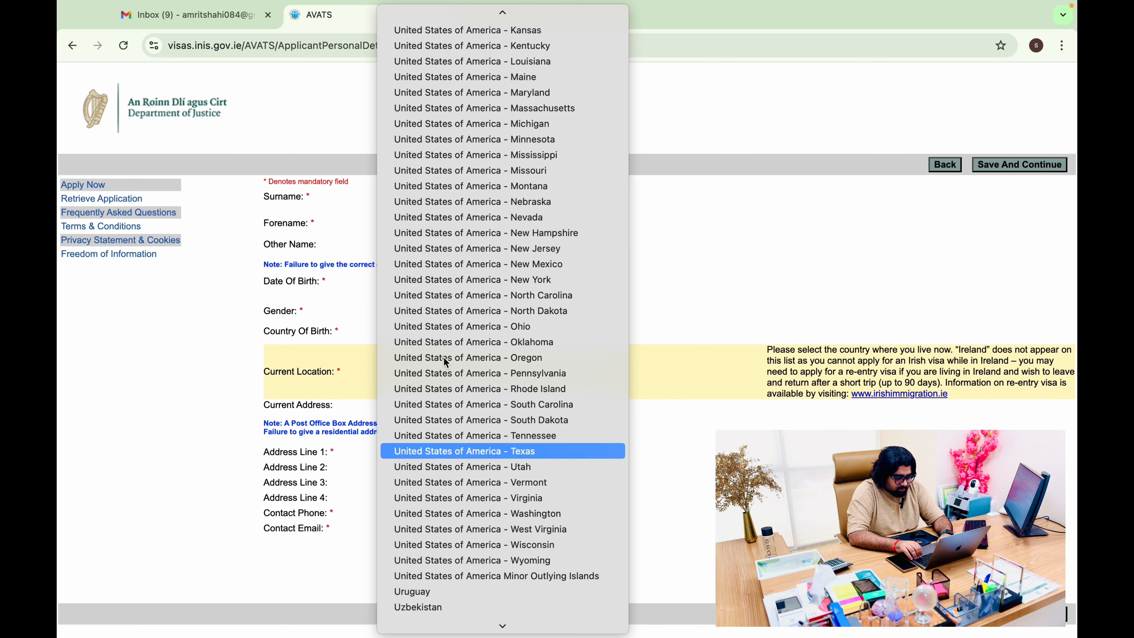
key(Up)
key(Up)
key(Up)
key(Up)
key(Up)
key(Up)
key(Up)
key(Up)
key(Up)
key(Up)
key(Up)
key(Up)
key(Up)
key(Up)
key(Up)
key(Up)
key(Up)
key(Up)
key(Up)
key(Up)
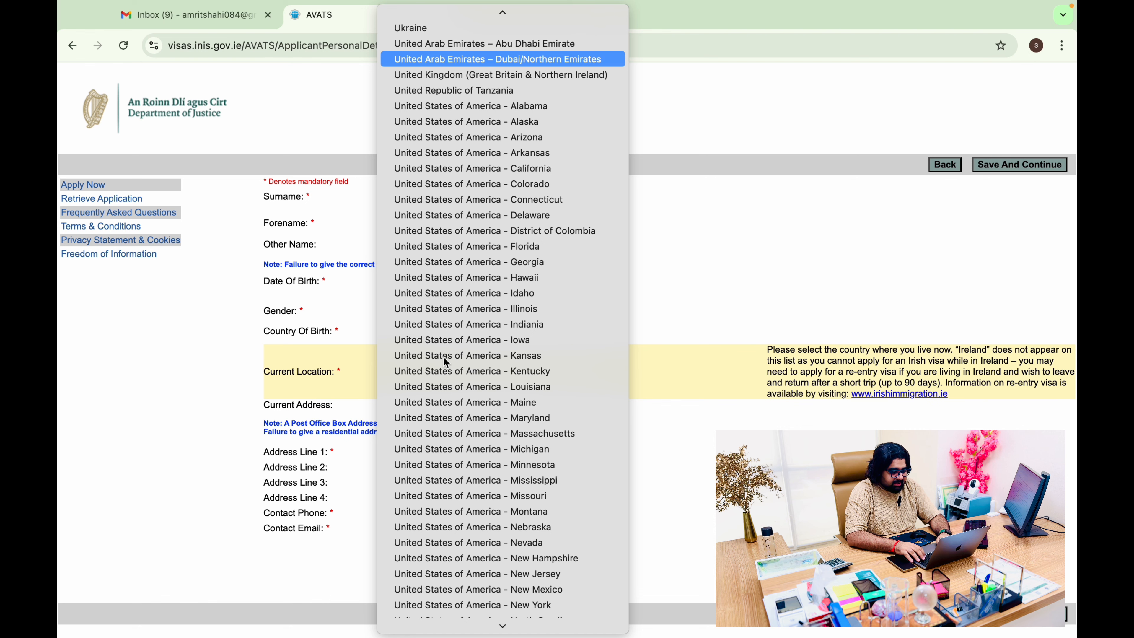
key(Return)
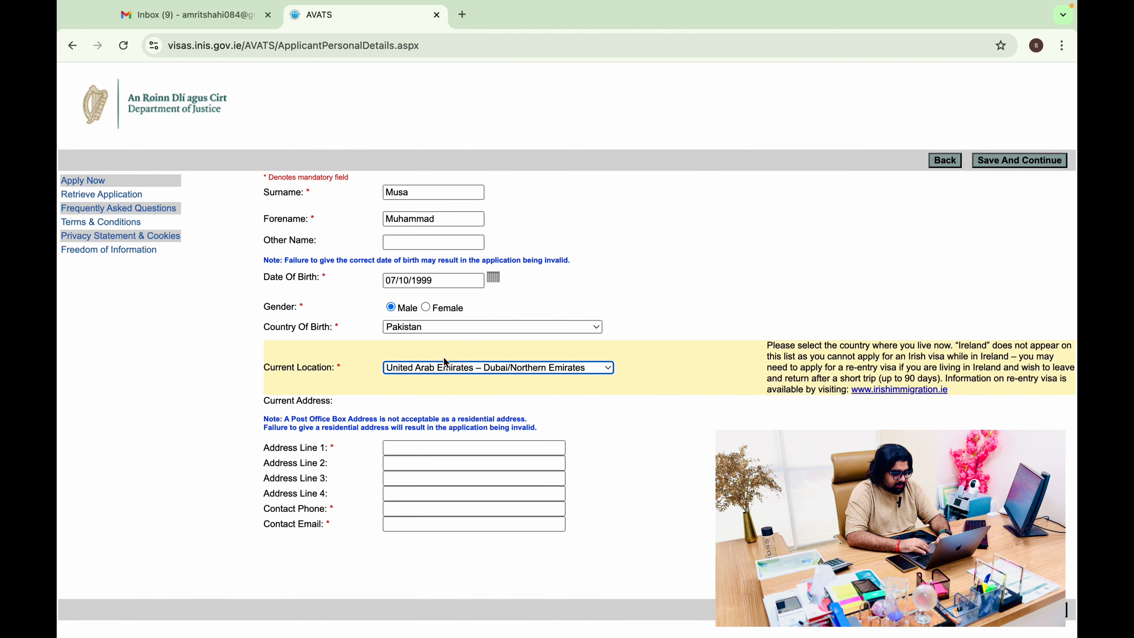
Fill in the applicant's Dubai address lines and contact phone number
click(453, 449)
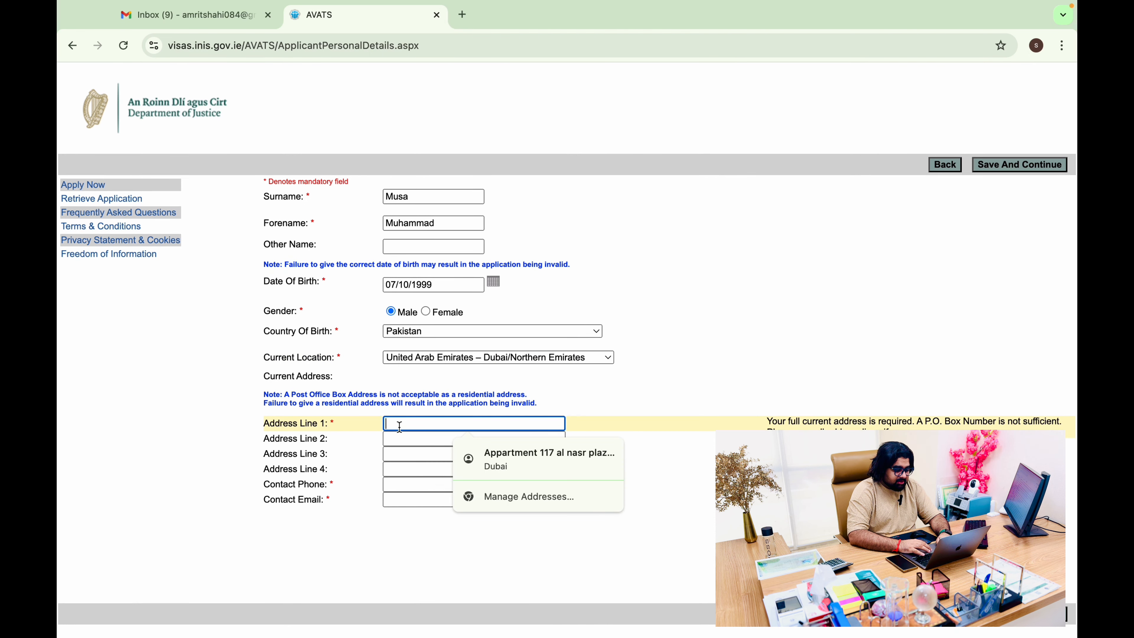
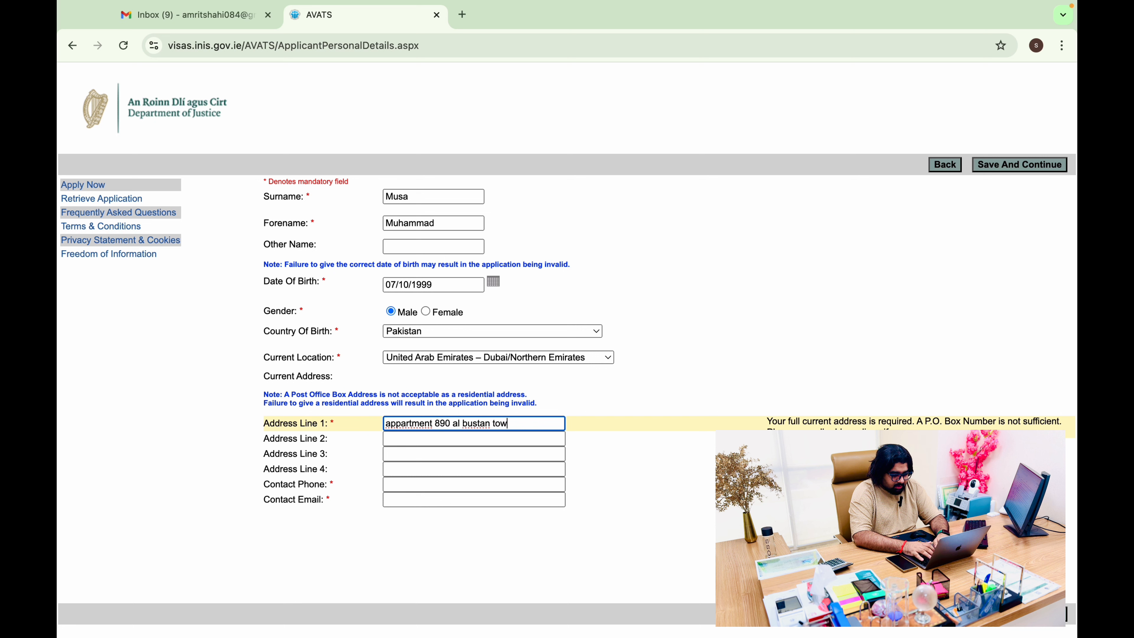
key(Tab)
key(Tab)
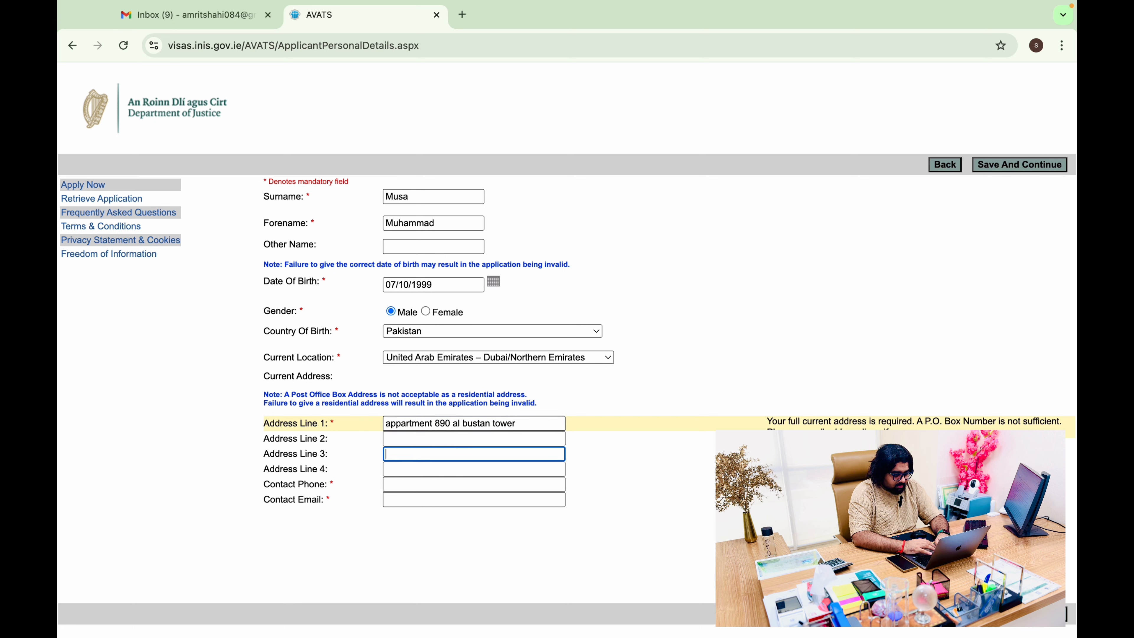
click(387, 439)
text(sub)
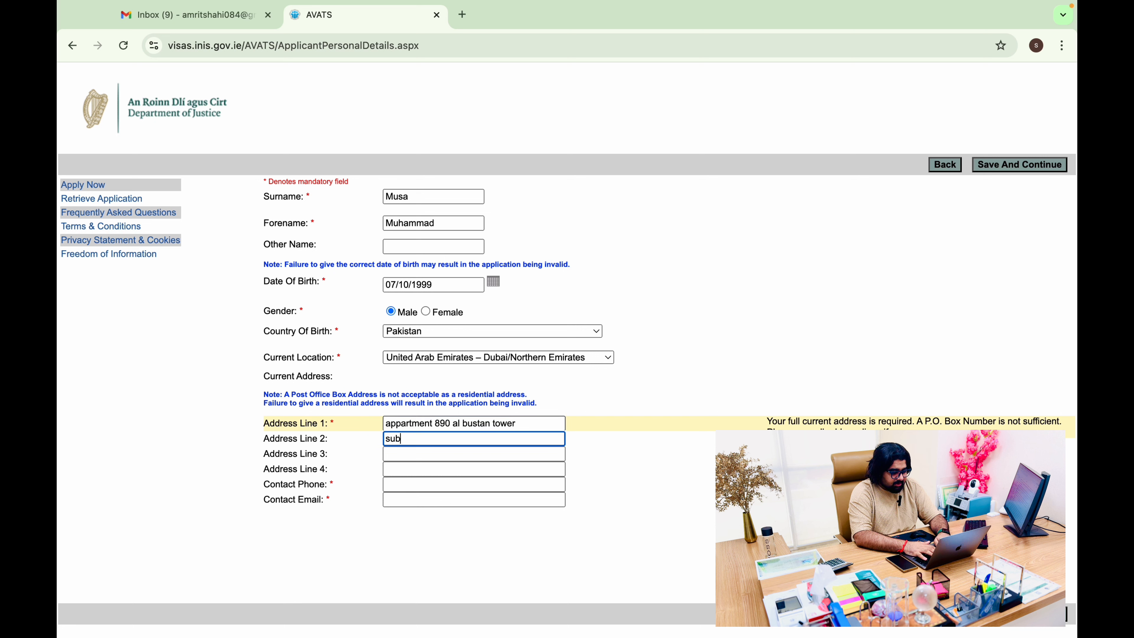
key(BackSpace)
key(BackSpace)
text(ubai)
key(Tab)
key(Tab)
key(Tab)
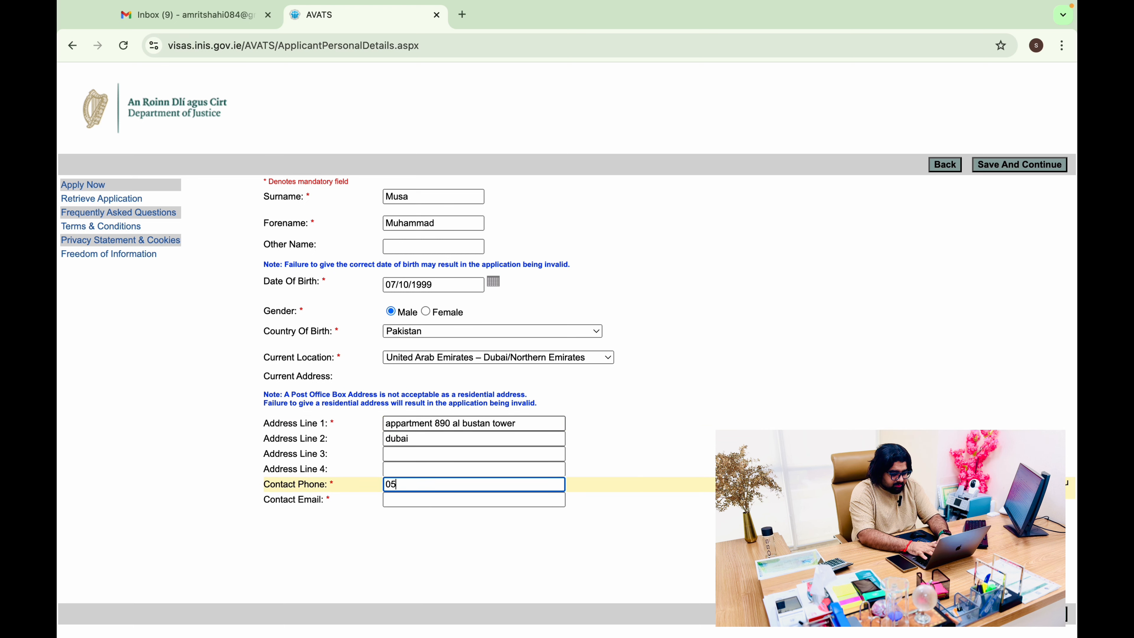
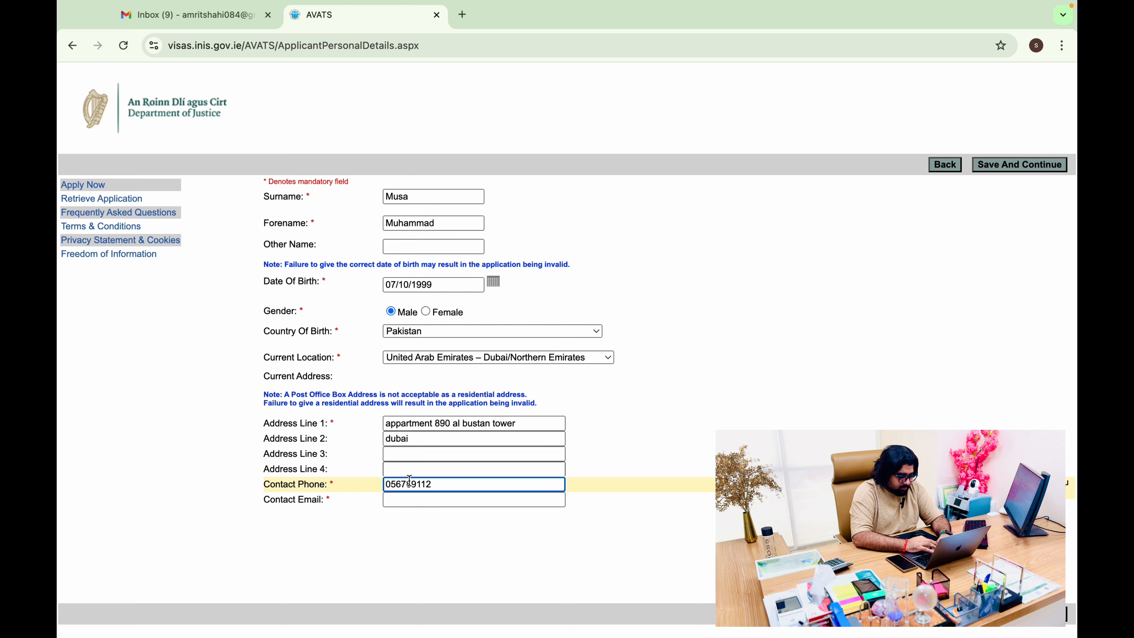
Copy the applicant's e-mail address from the mail inbox into the contact field and save
click(410, 498)
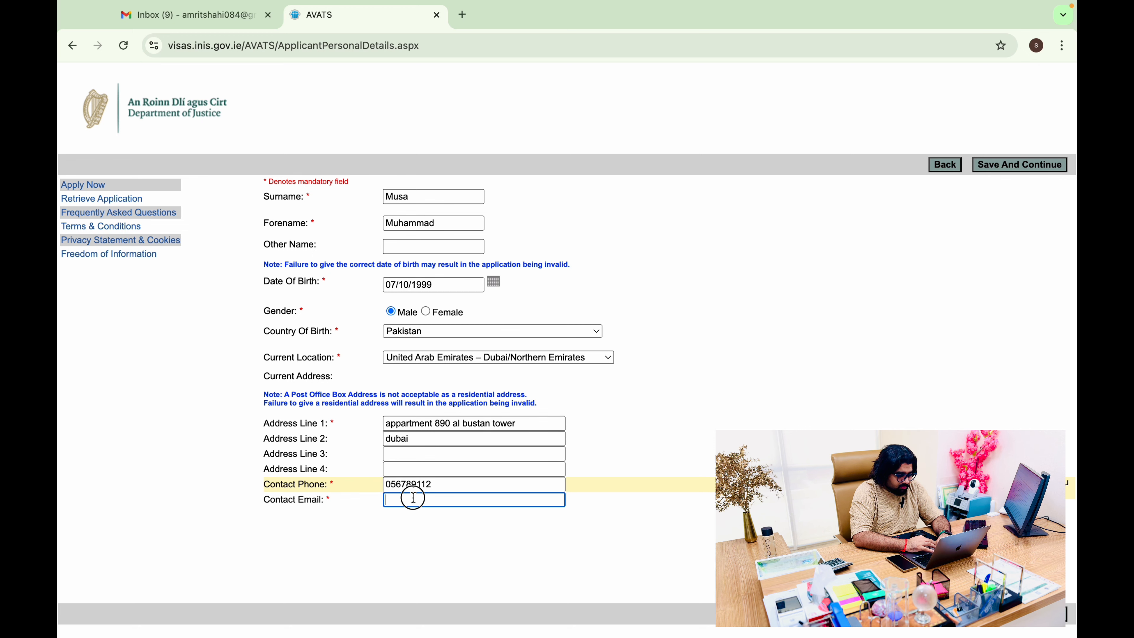
click(172, 26)
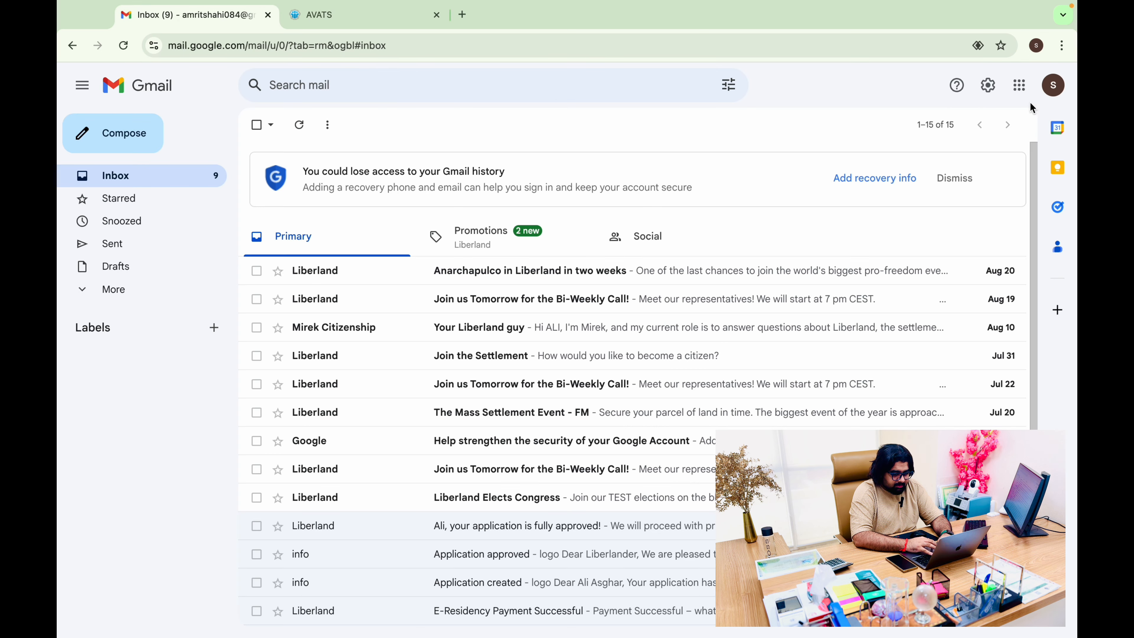
click(1053, 86)
drag(855, 128, 989, 129)
key(super+c)
click(339, 23)
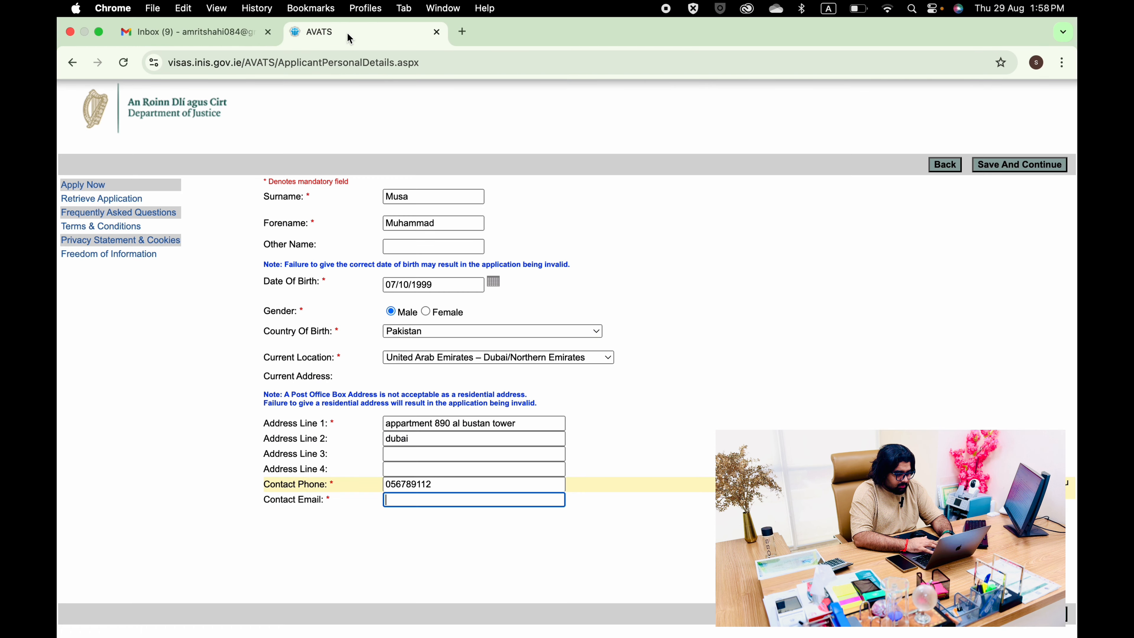
key(super+v)
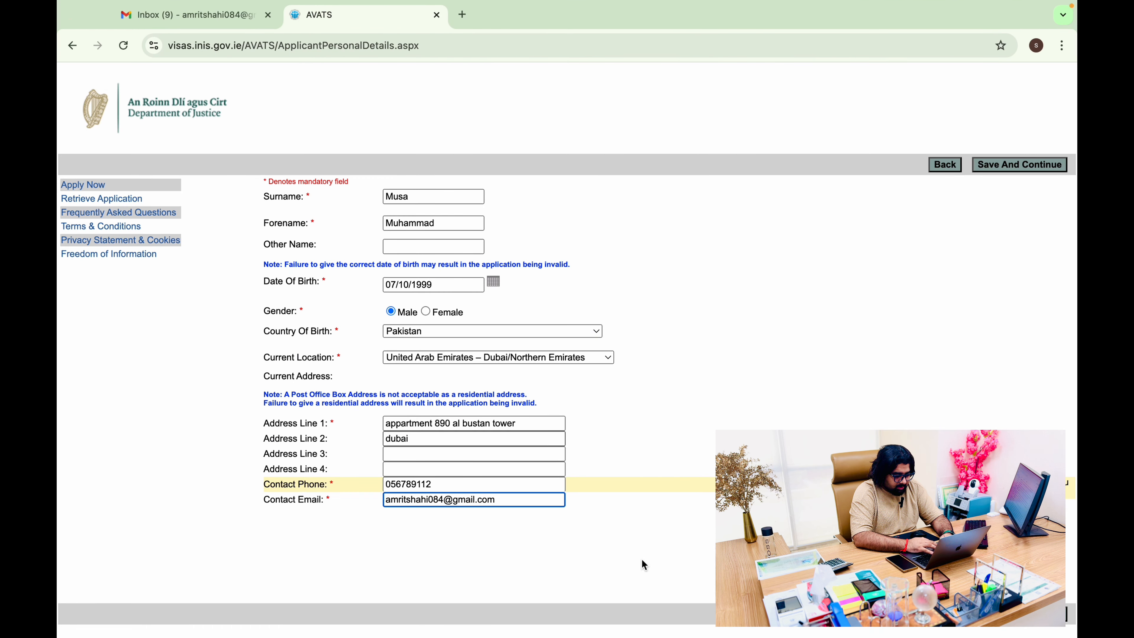
click(1044, 618)
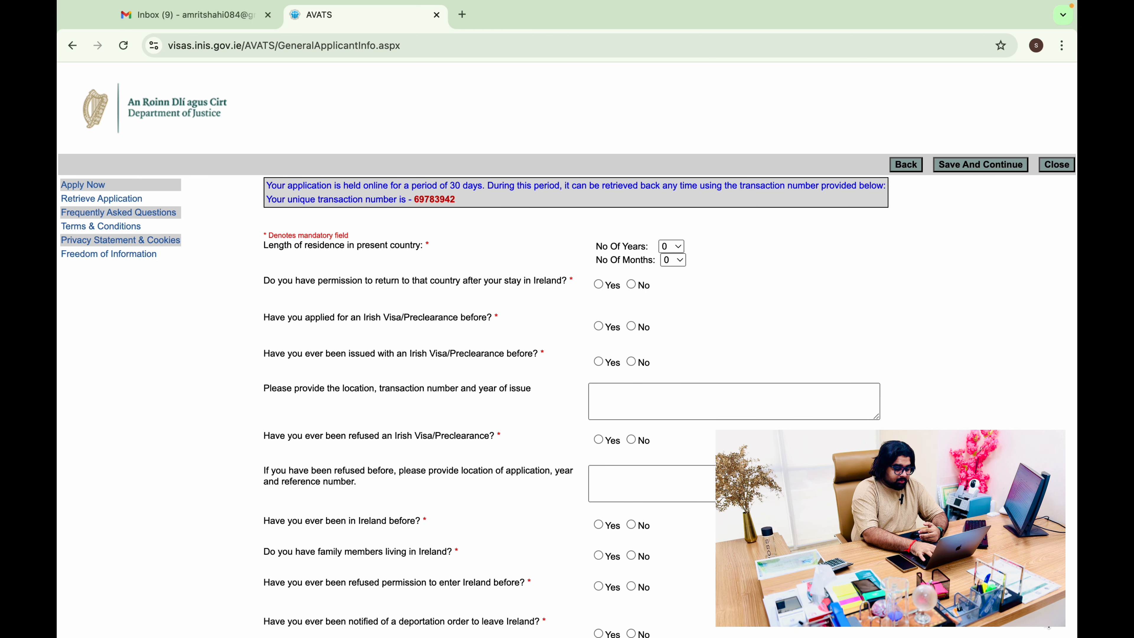
Paste the unique transaction number into a new Chrome tab, then return to the AVATS tab
key(XF86MonBrightnessDown)
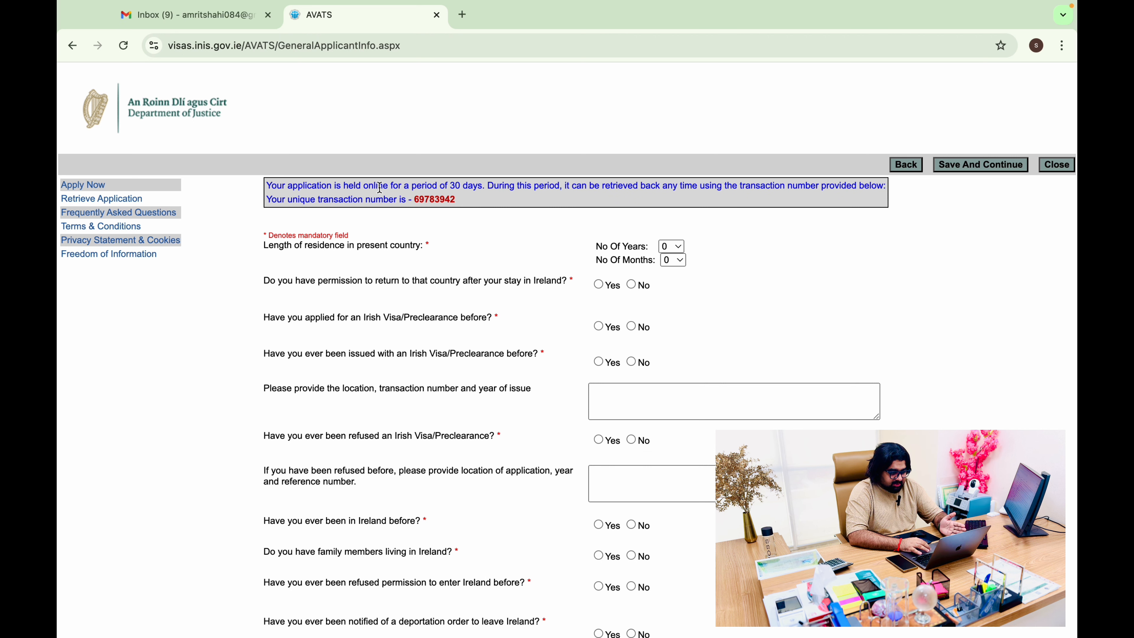
drag(268, 187, 401, 197)
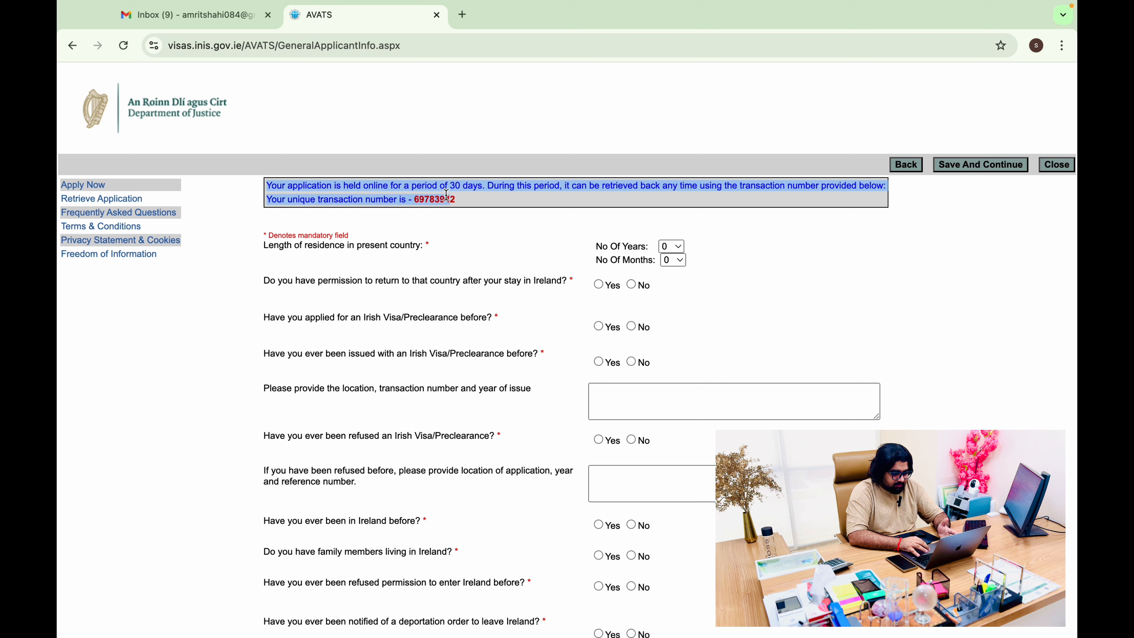
click(490, 210)
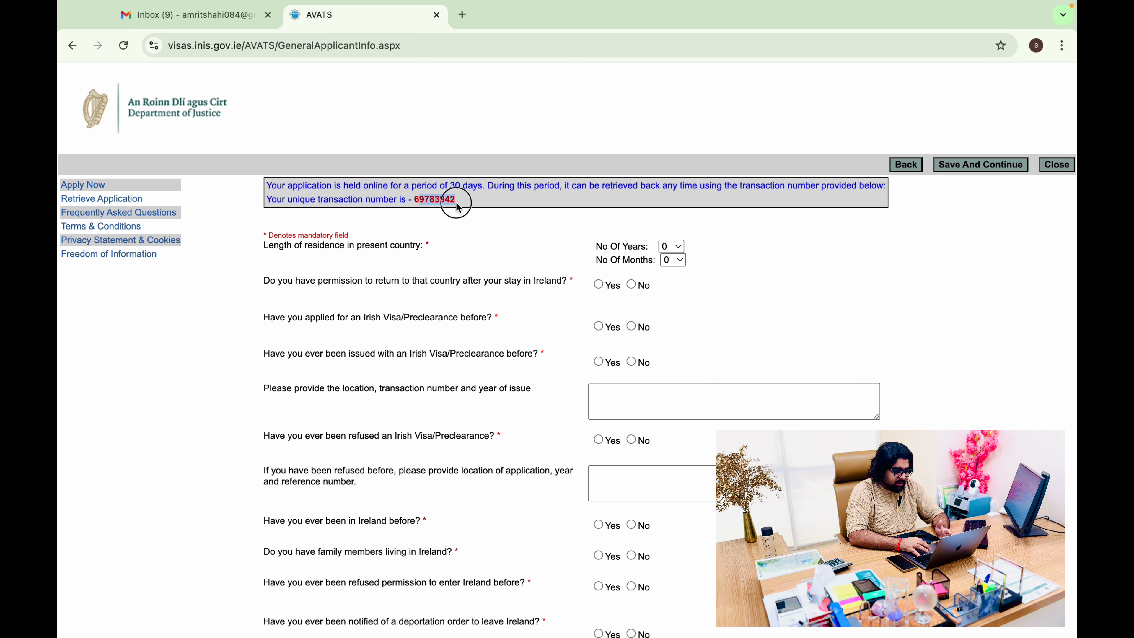
drag(416, 198, 461, 206)
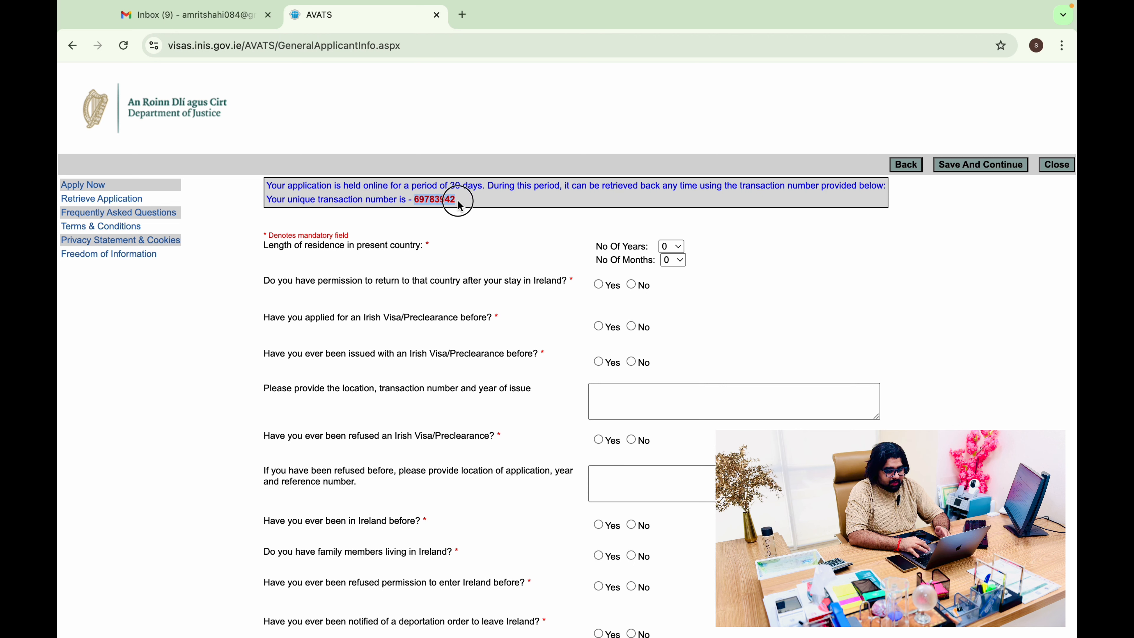
click(463, 16)
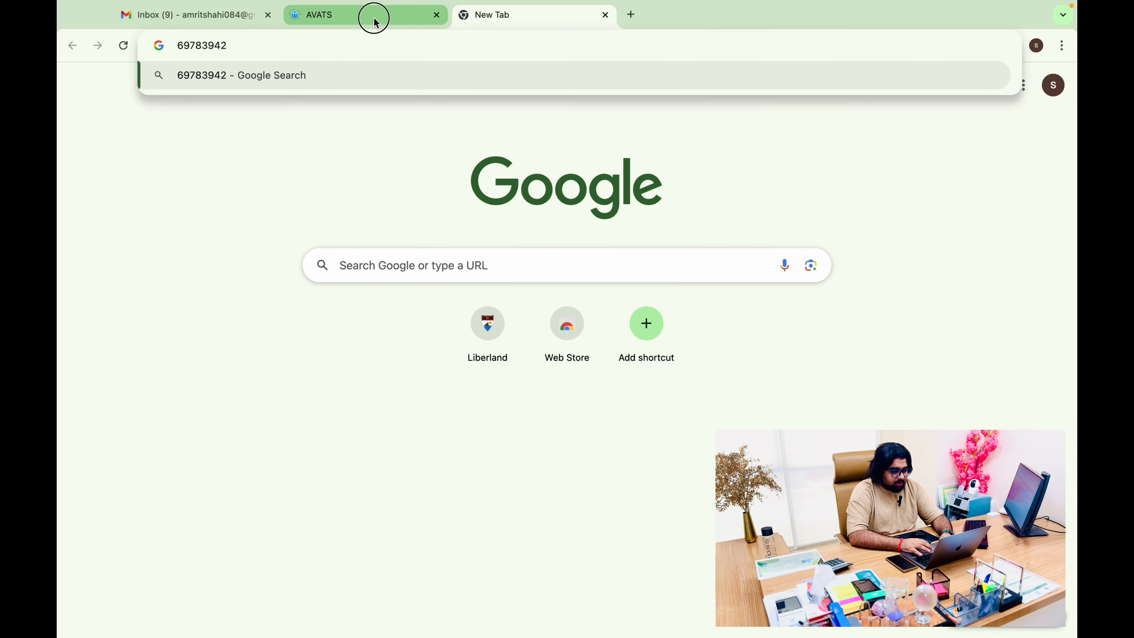
click(375, 18)
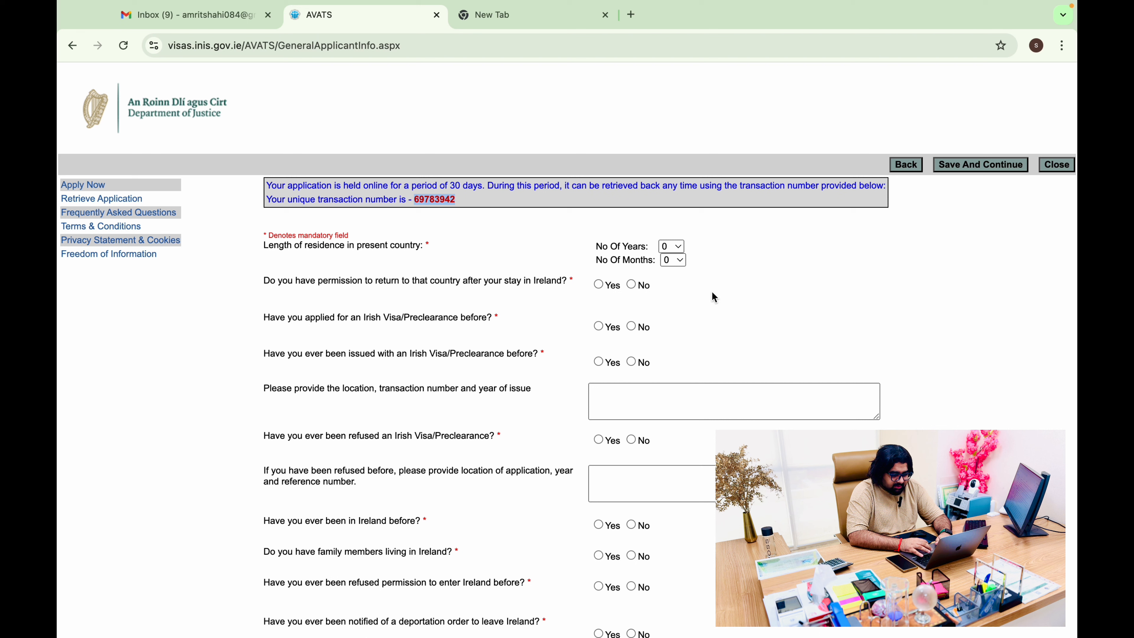
Set years of residence to 3 and answer Yes to permission to return
click(673, 247)
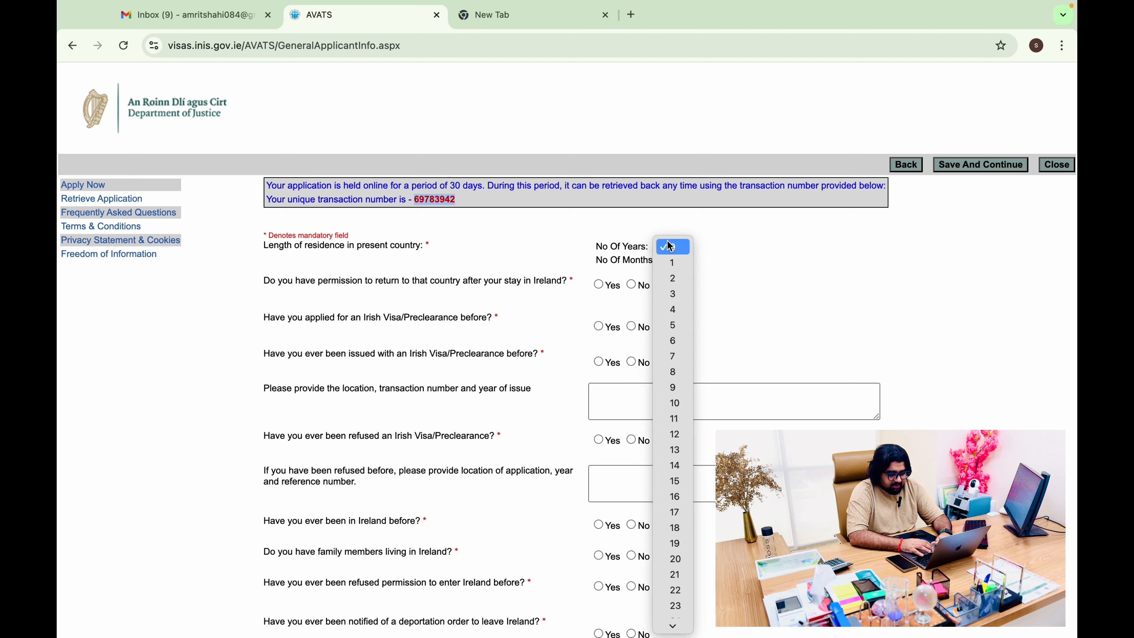
click(681, 298)
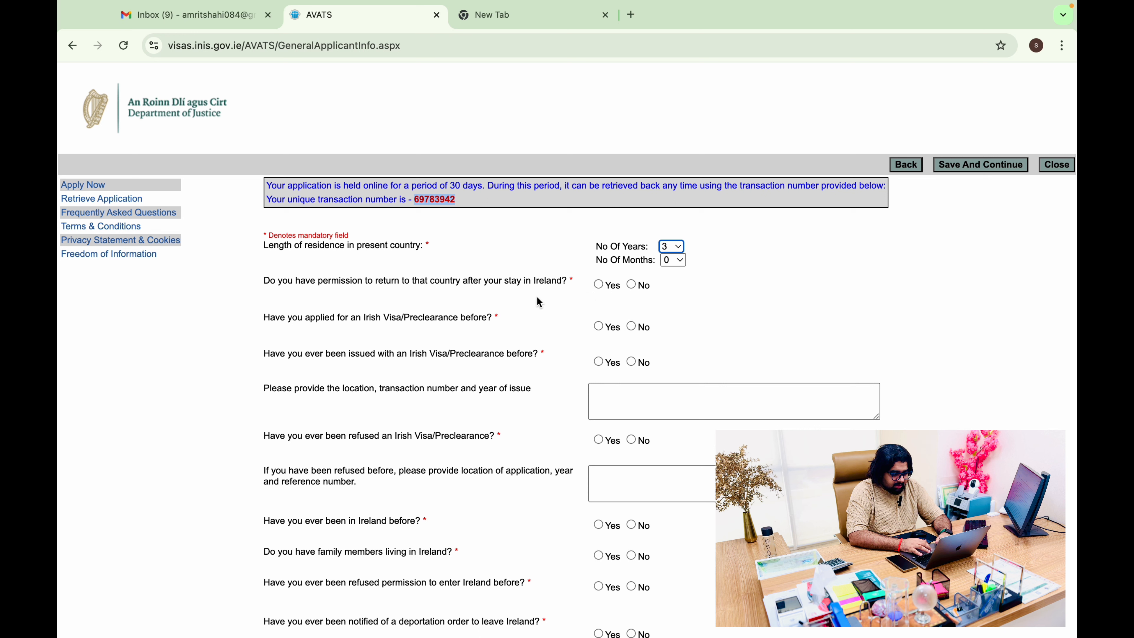
click(600, 286)
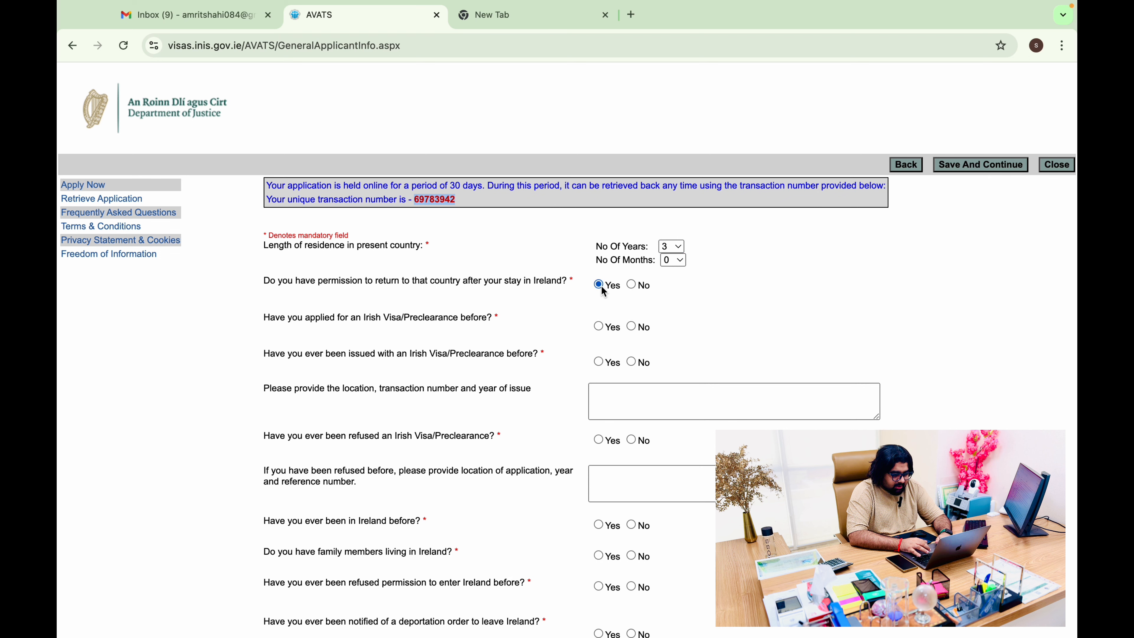
scroll(394, 254, down, 2)
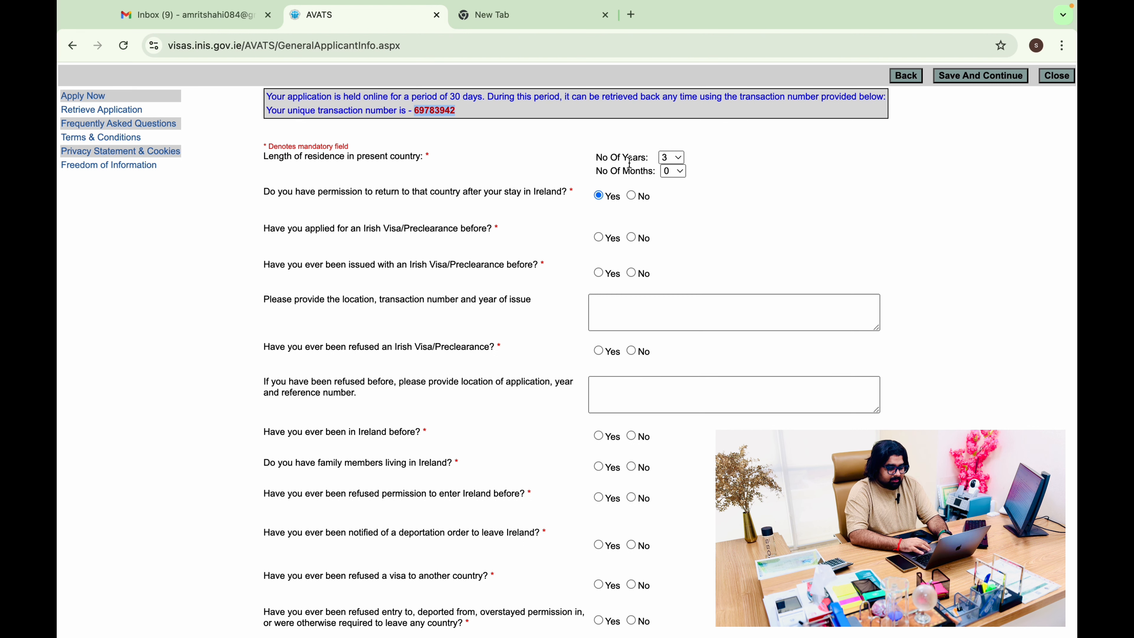
Answer No to having applied for, been issued, or been refused an Irish visa before
click(632, 242)
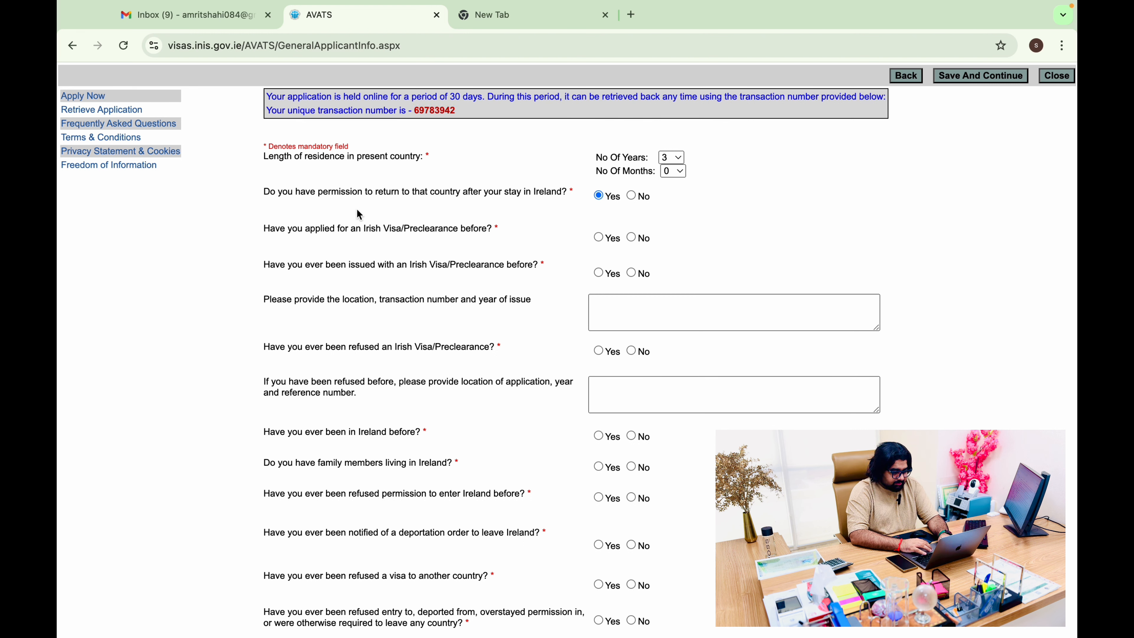
scroll(360, 215, down, 1)
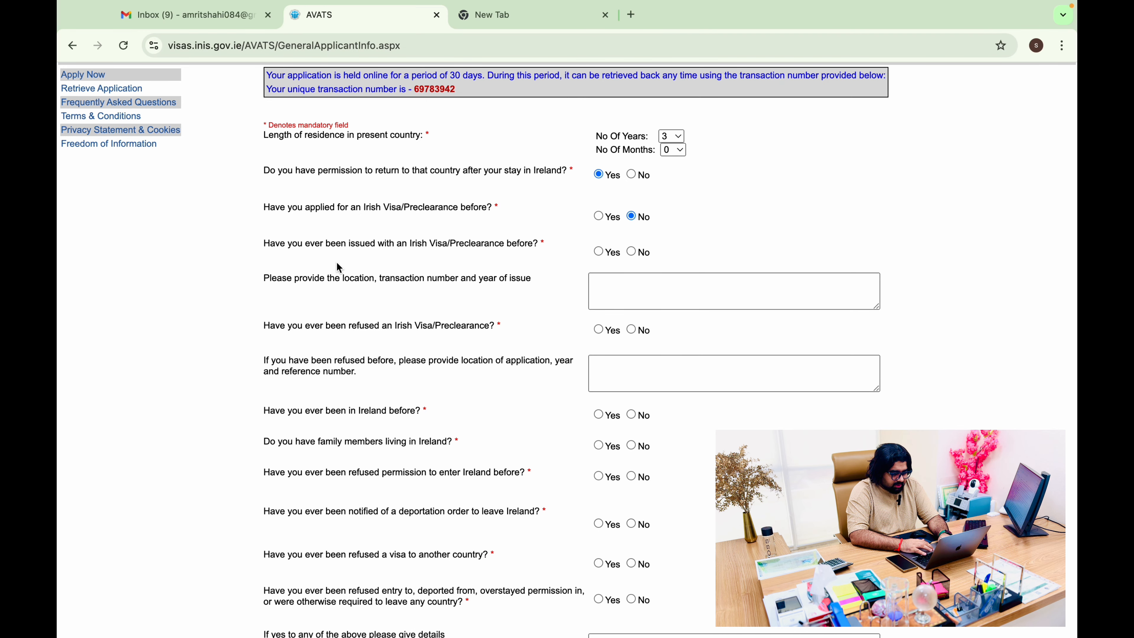
scroll(445, 260, down, 1)
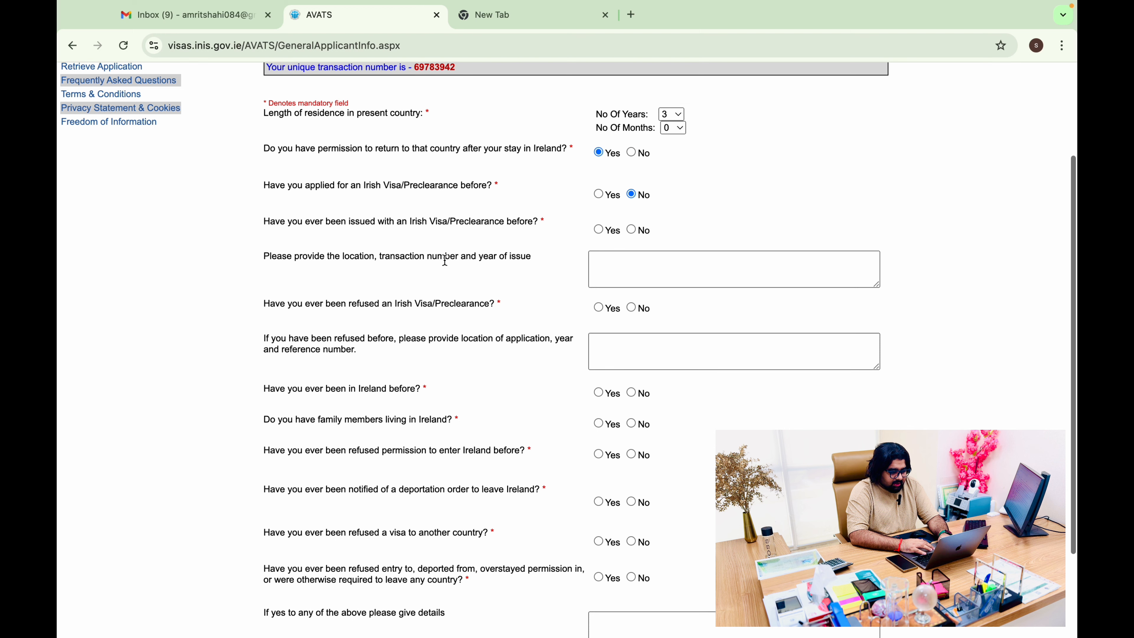
click(631, 229)
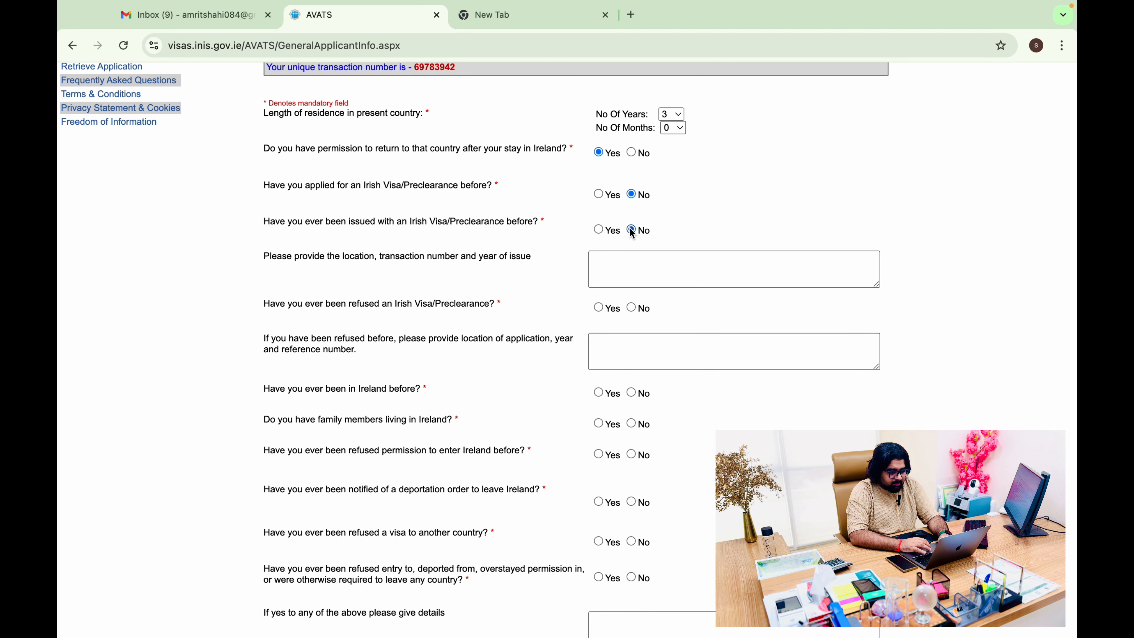
scroll(631, 229, down, 3)
scroll(348, 237, down, 1)
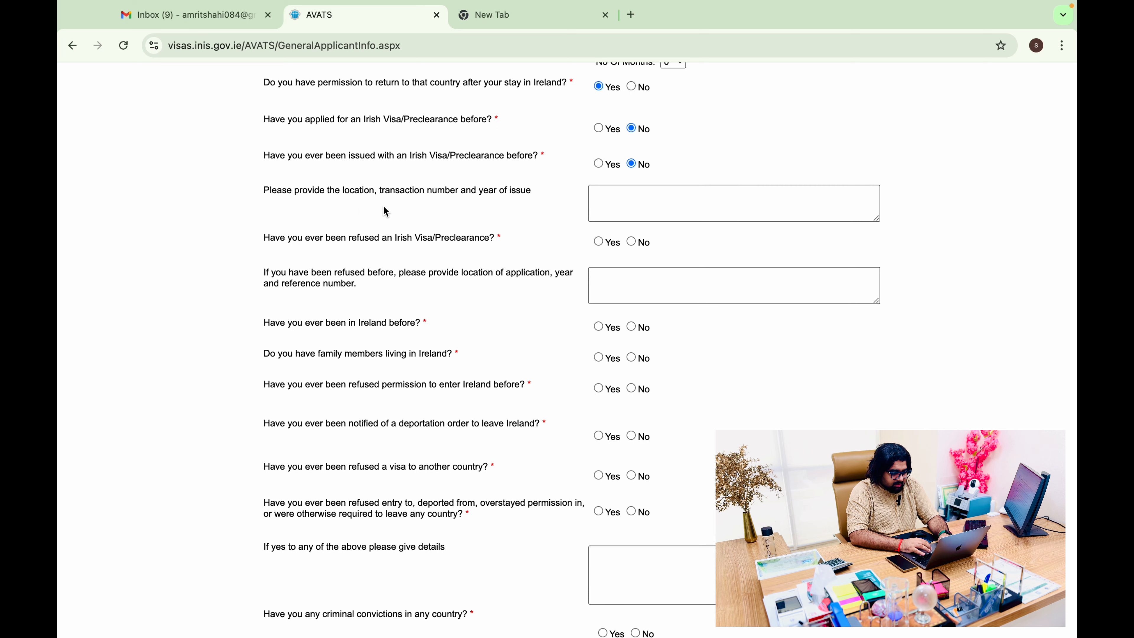
scroll(387, 212, down, 3)
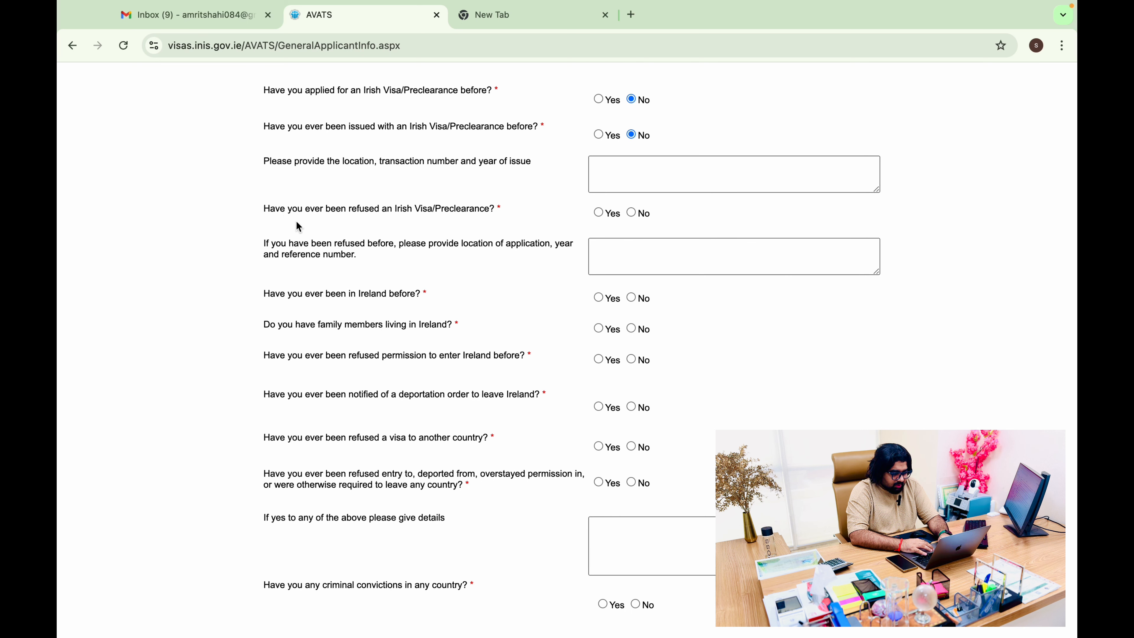
click(632, 213)
Answer No to having been in Ireland and to having family living in Ireland
scroll(513, 392, down, 1)
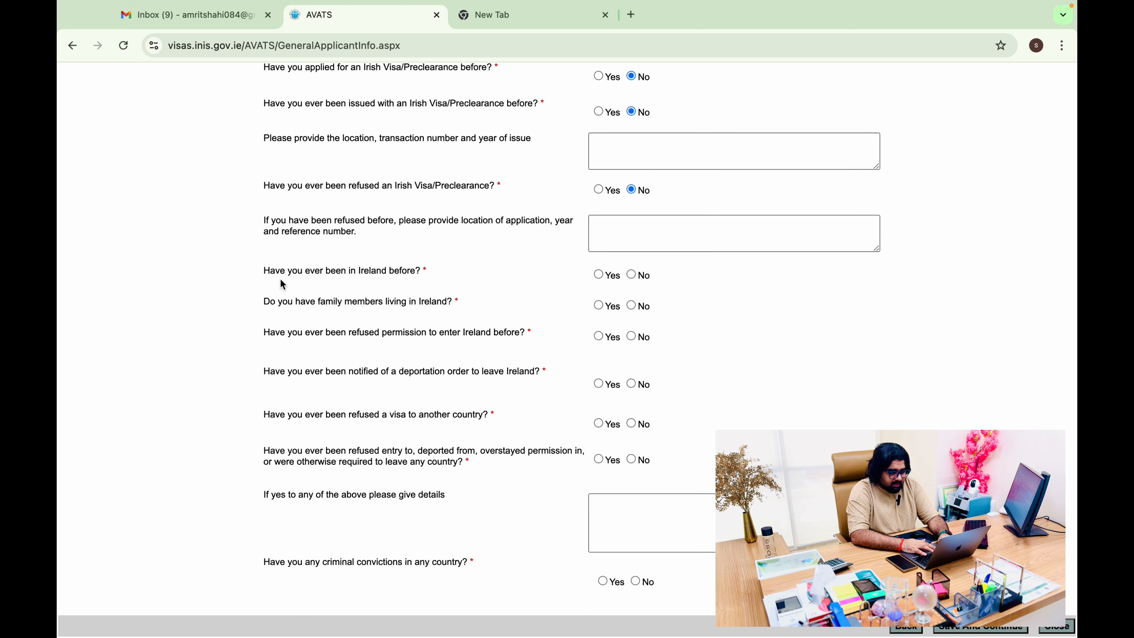
drag(271, 271, 406, 273)
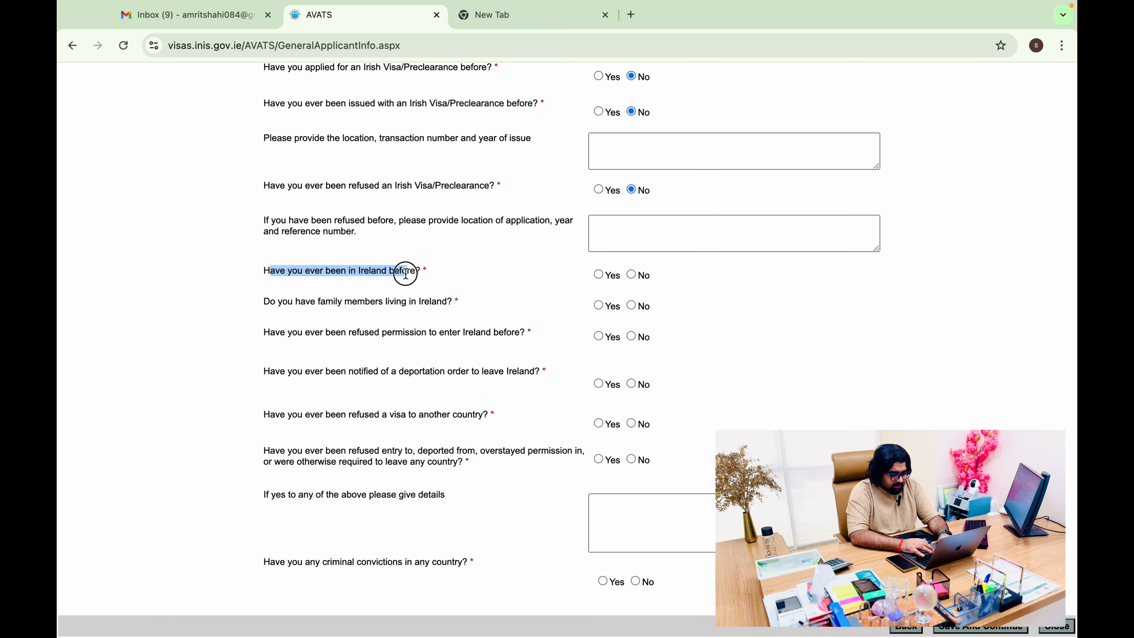
click(631, 274)
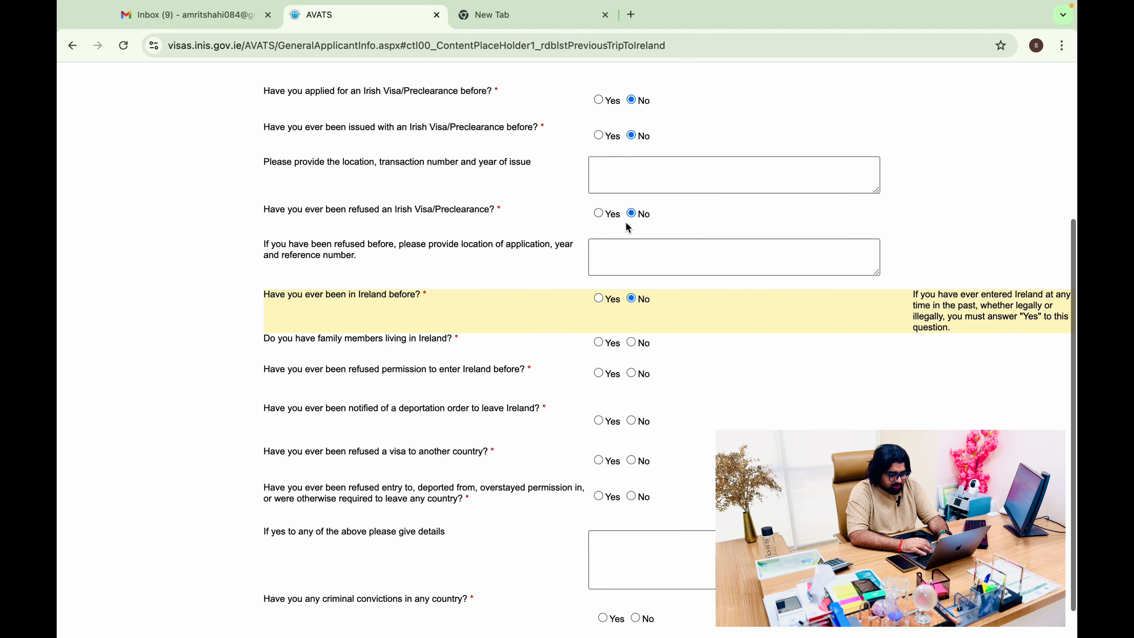
scroll(626, 223, up, 1)
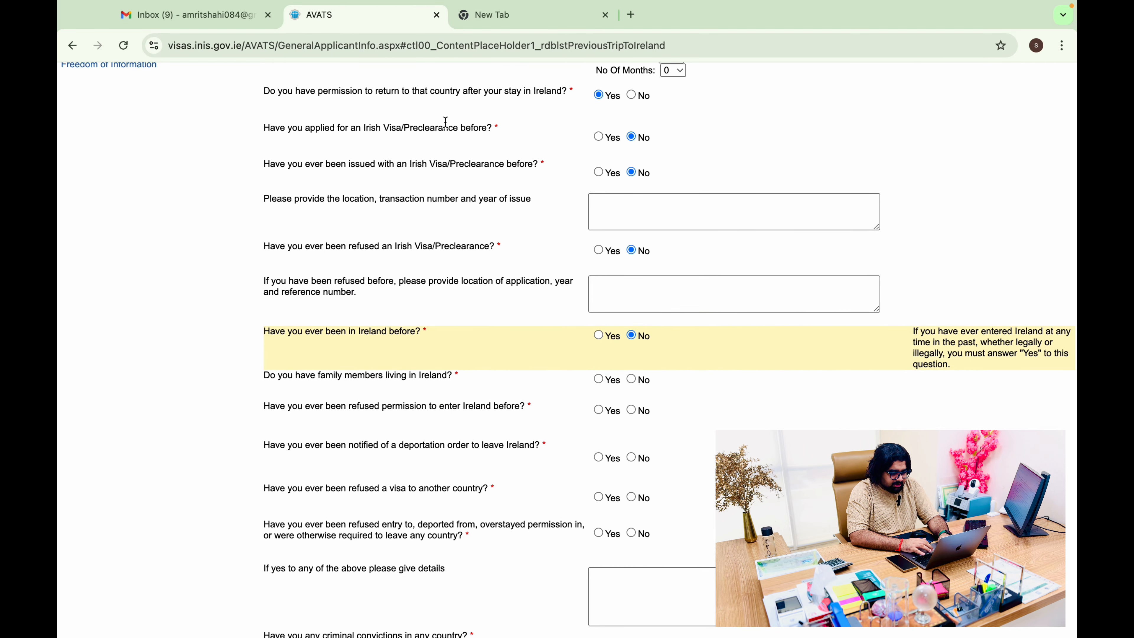
scroll(578, 192, down, 2)
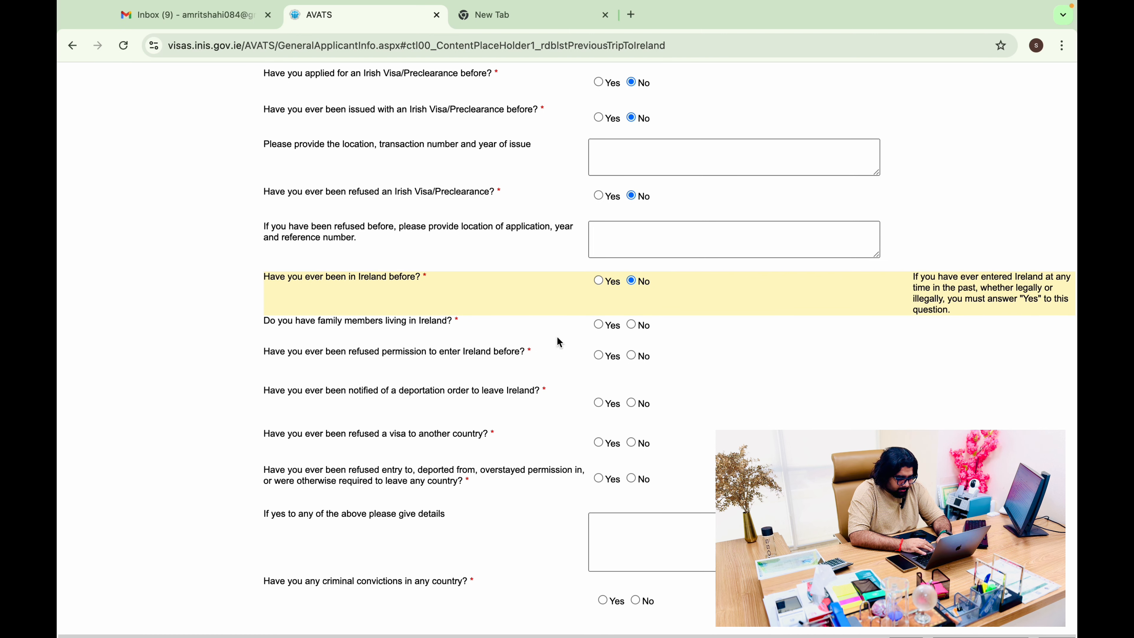
click(633, 325)
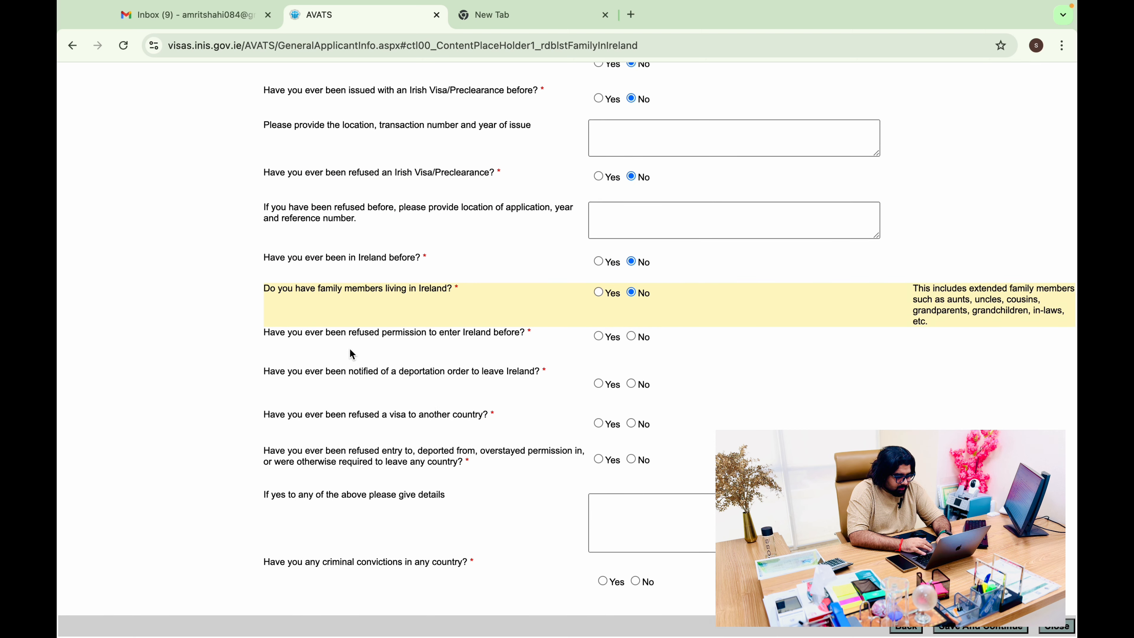
Answer No to refused entry, deportation, overstaying and criminal convictions, then save the page
click(634, 338)
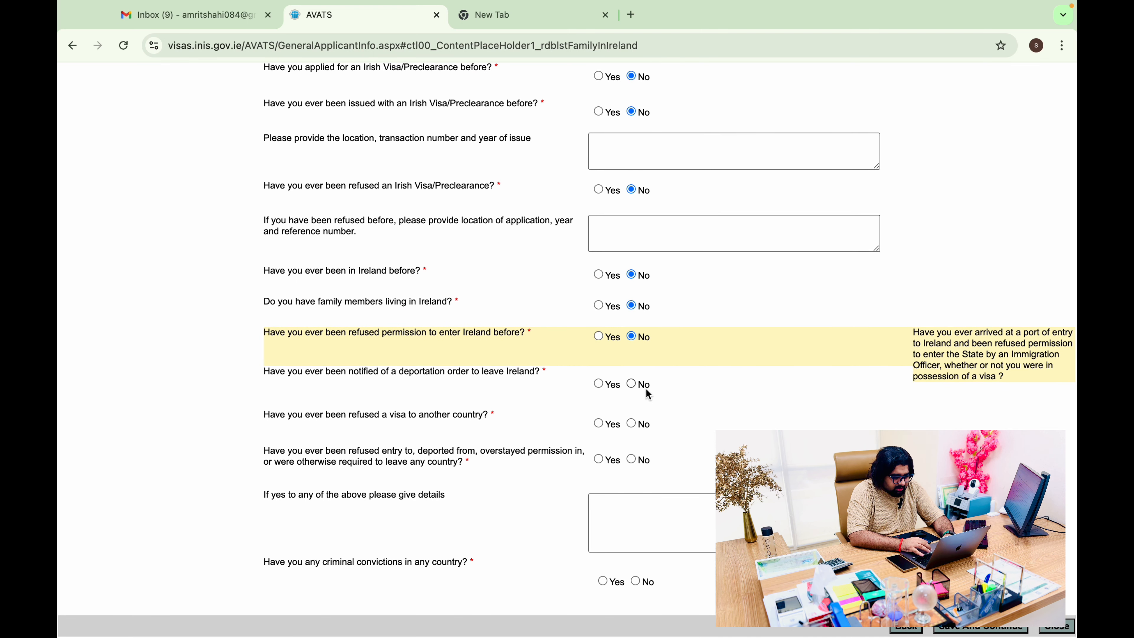
click(632, 385)
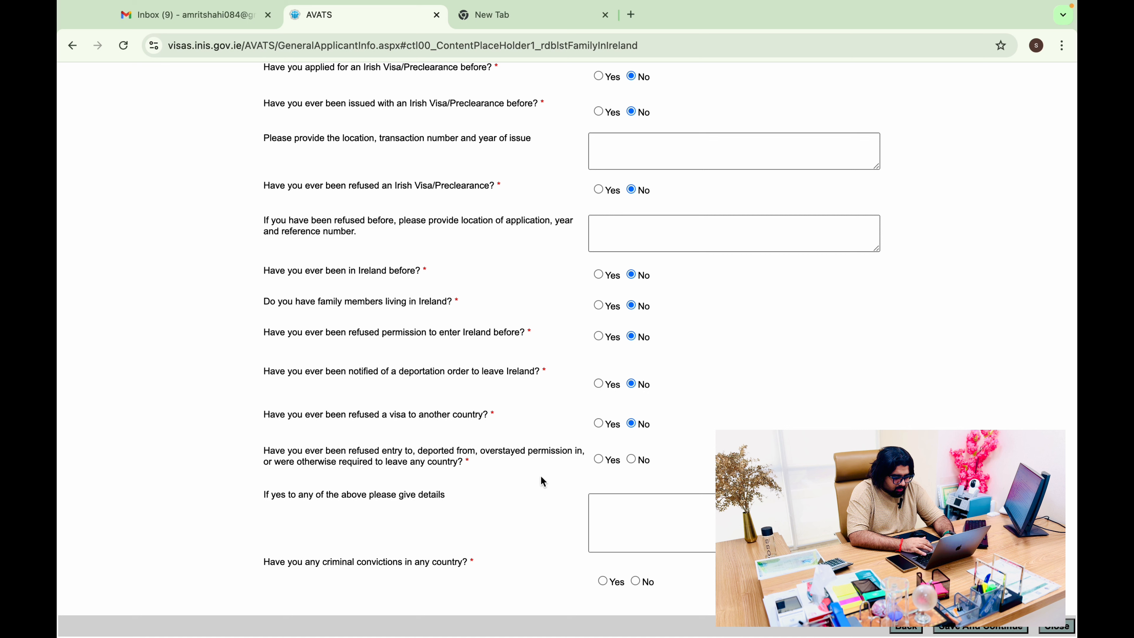
click(636, 465)
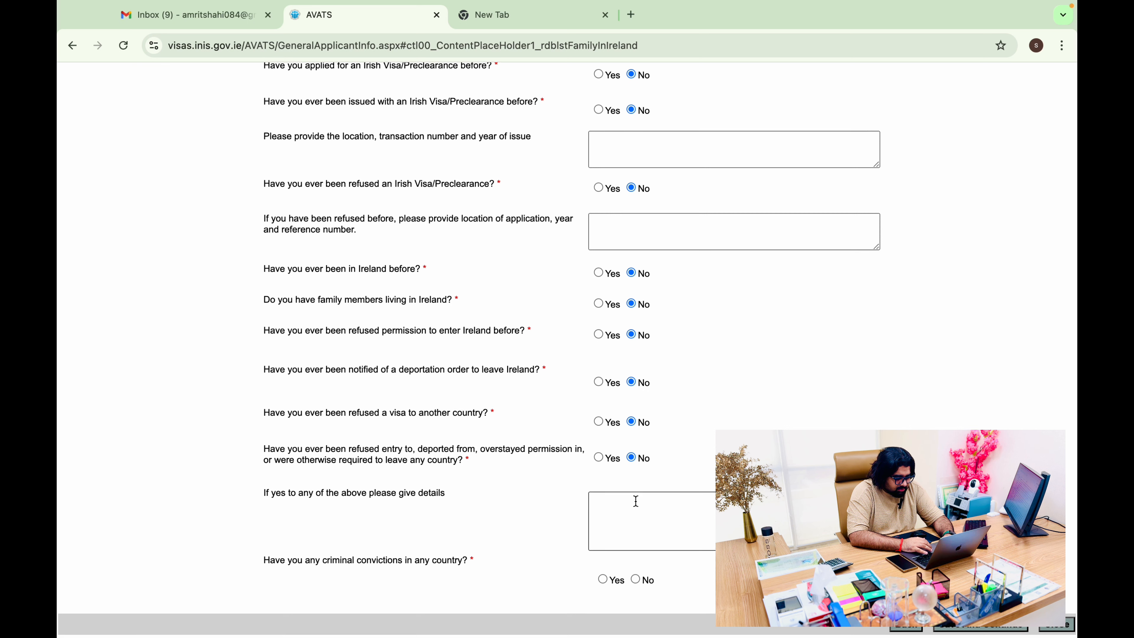
click(635, 580)
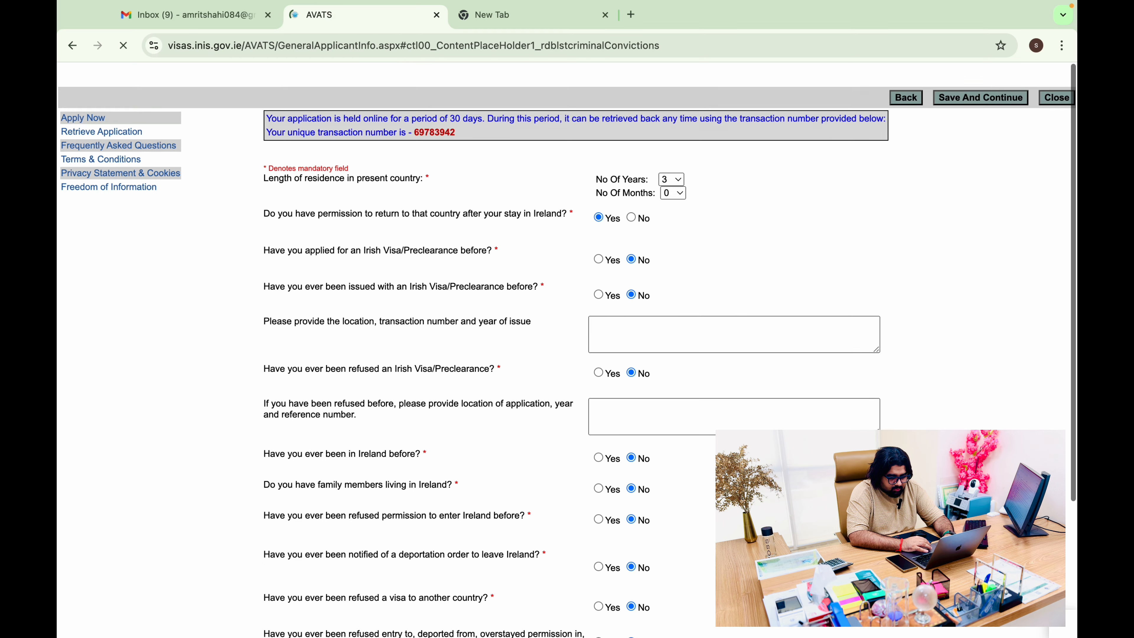
click(994, 170)
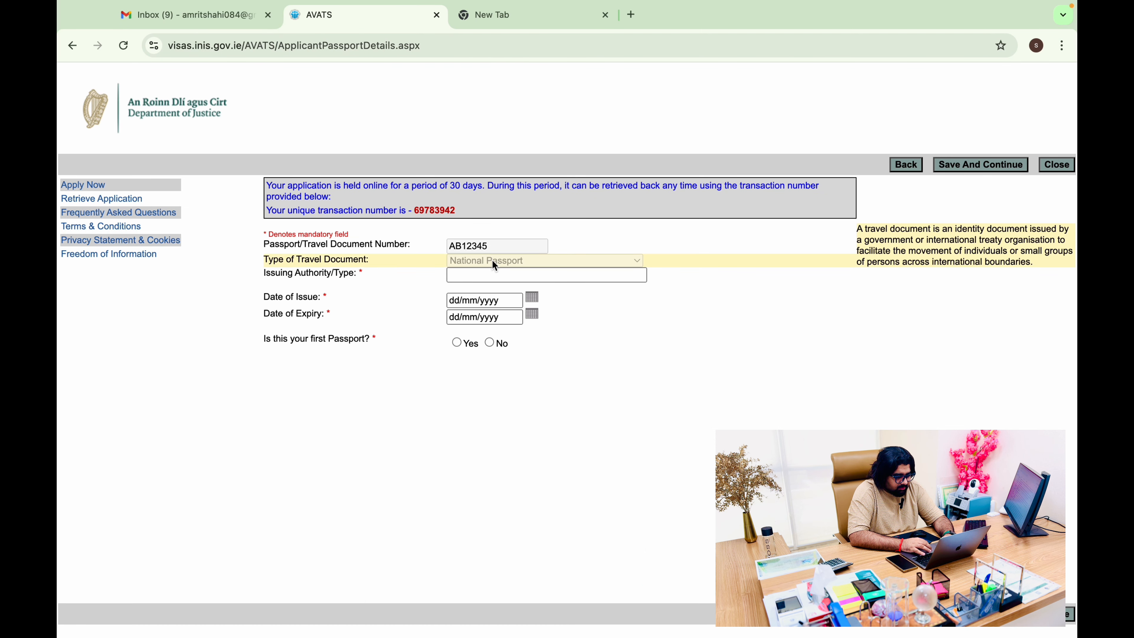
Enter 'pakistan' as issuing authority and set the passport issue date to 01/08/2023
click(449, 279)
text(pak)
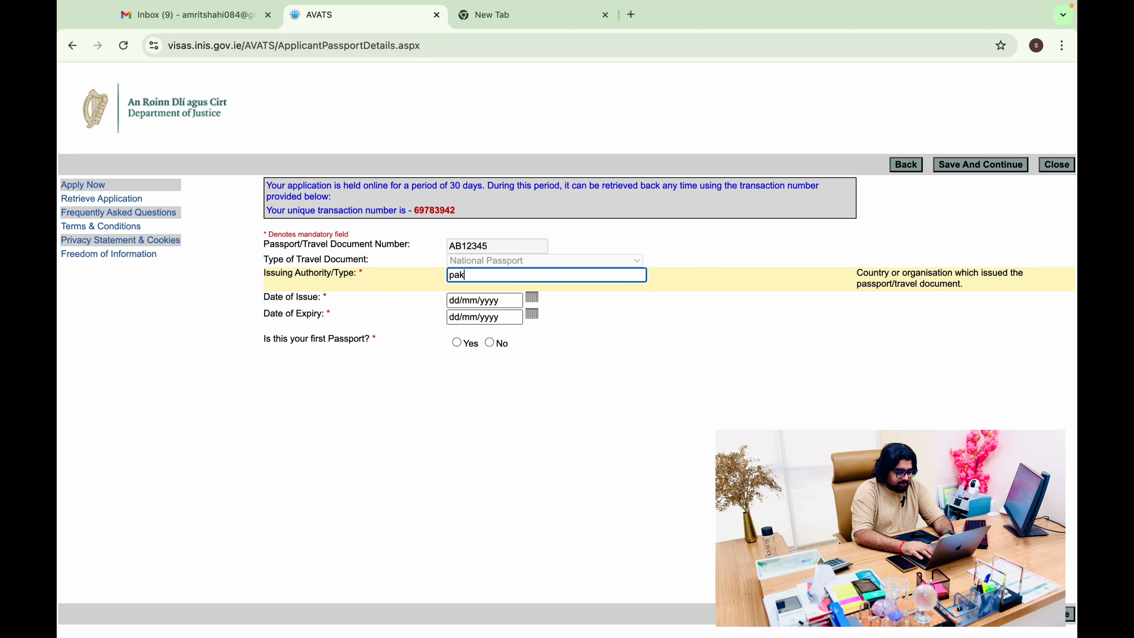
text(istan)
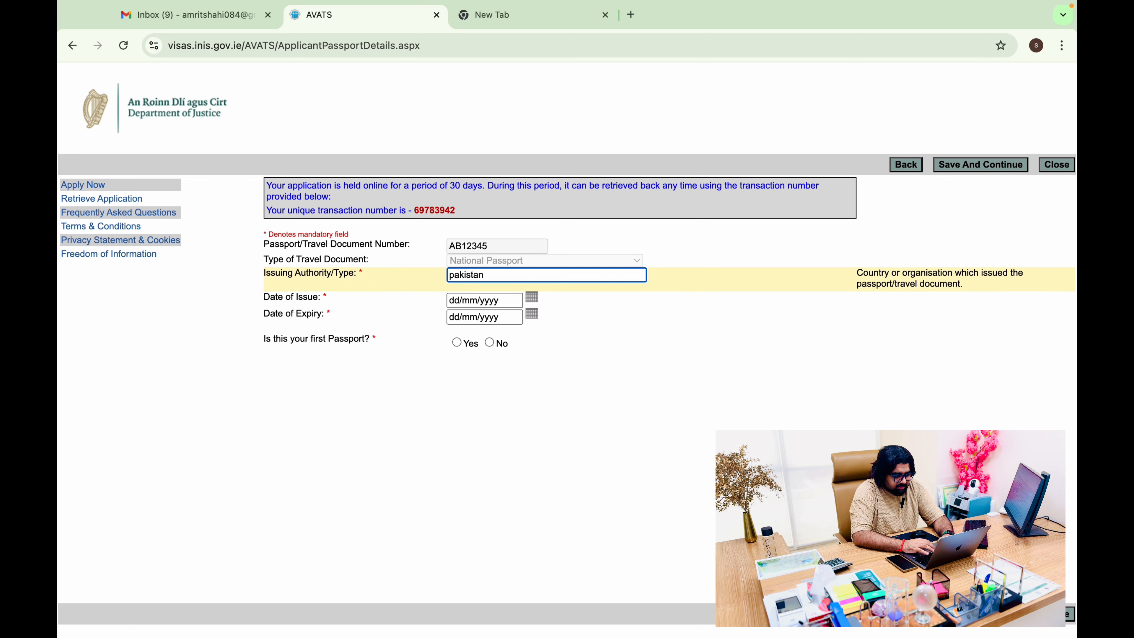
click(507, 303)
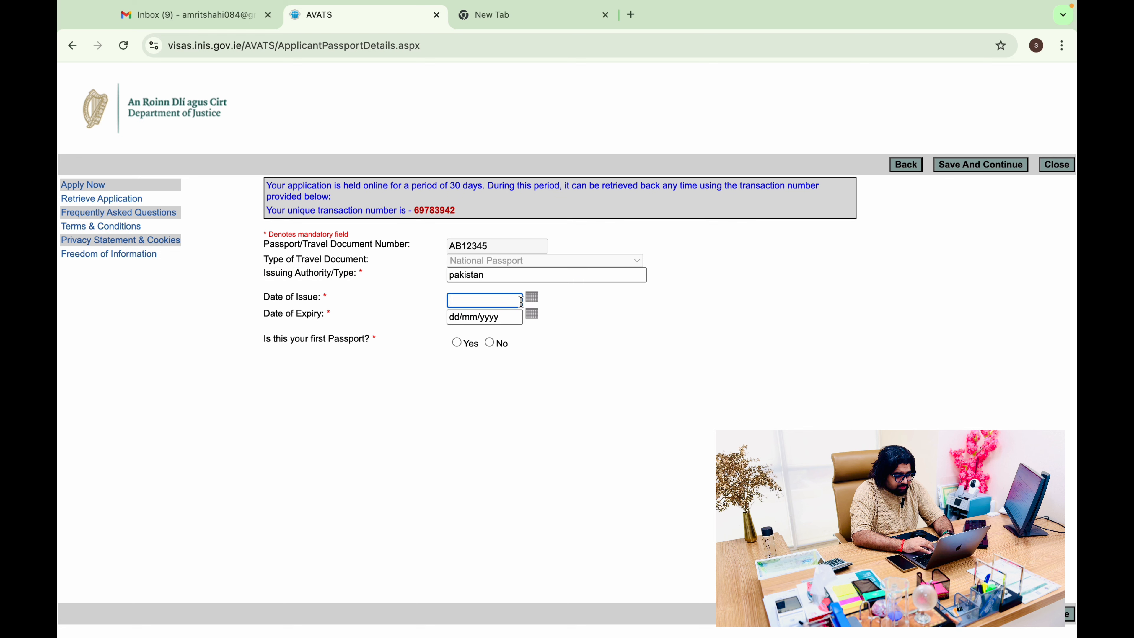
click(536, 304)
click(625, 317)
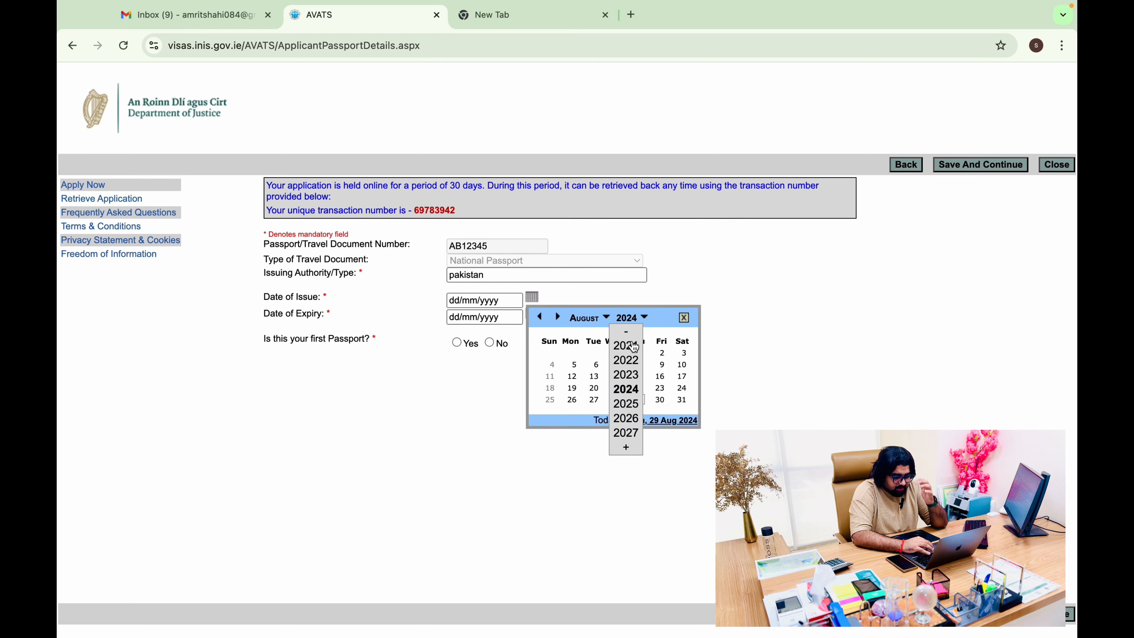
click(635, 371)
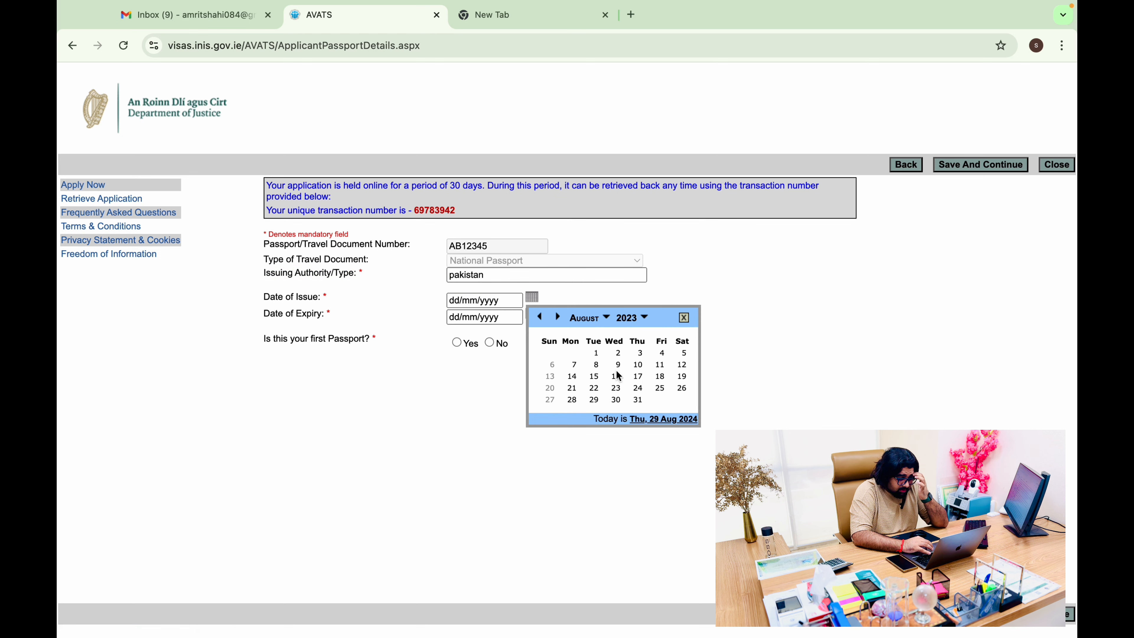
click(597, 357)
Set the passport expiry date to 31/07/2033
click(518, 318)
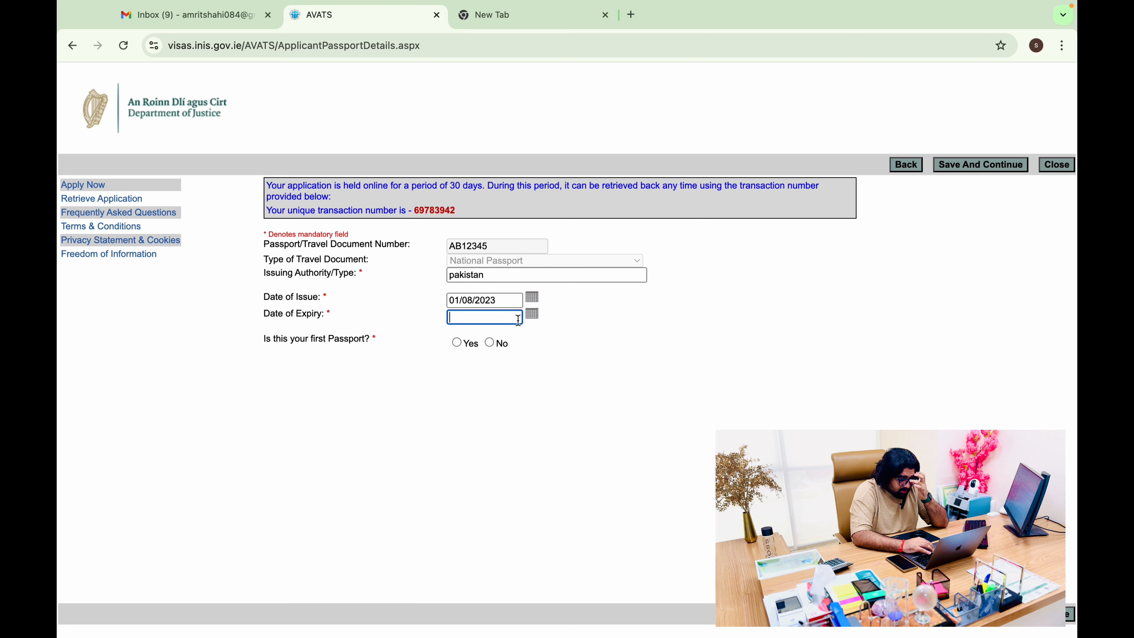
click(533, 315)
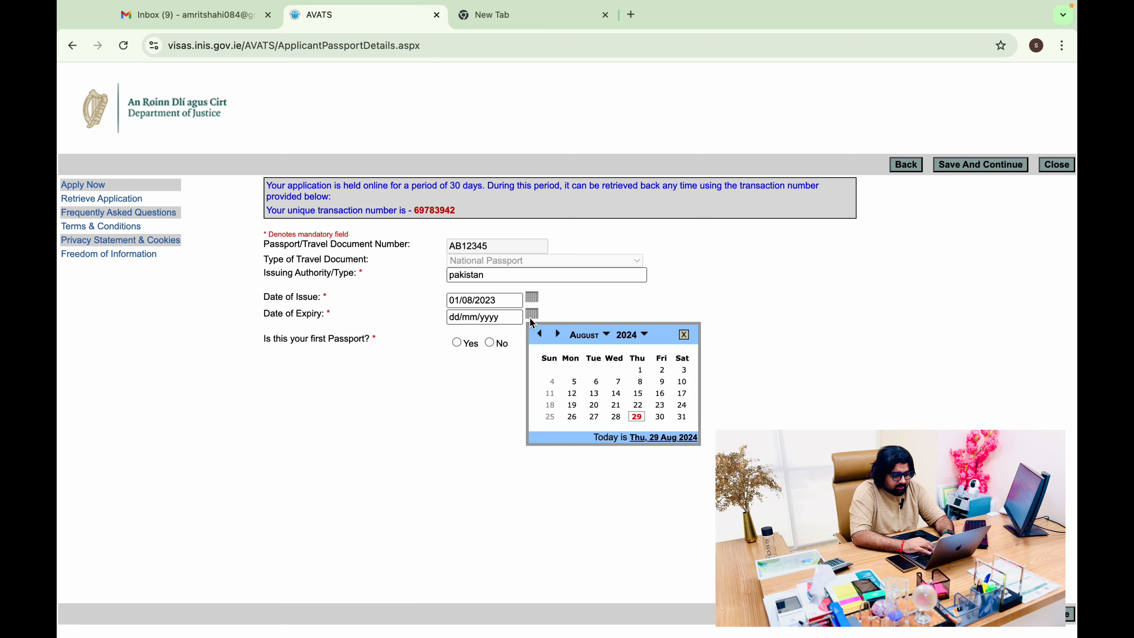
click(621, 339)
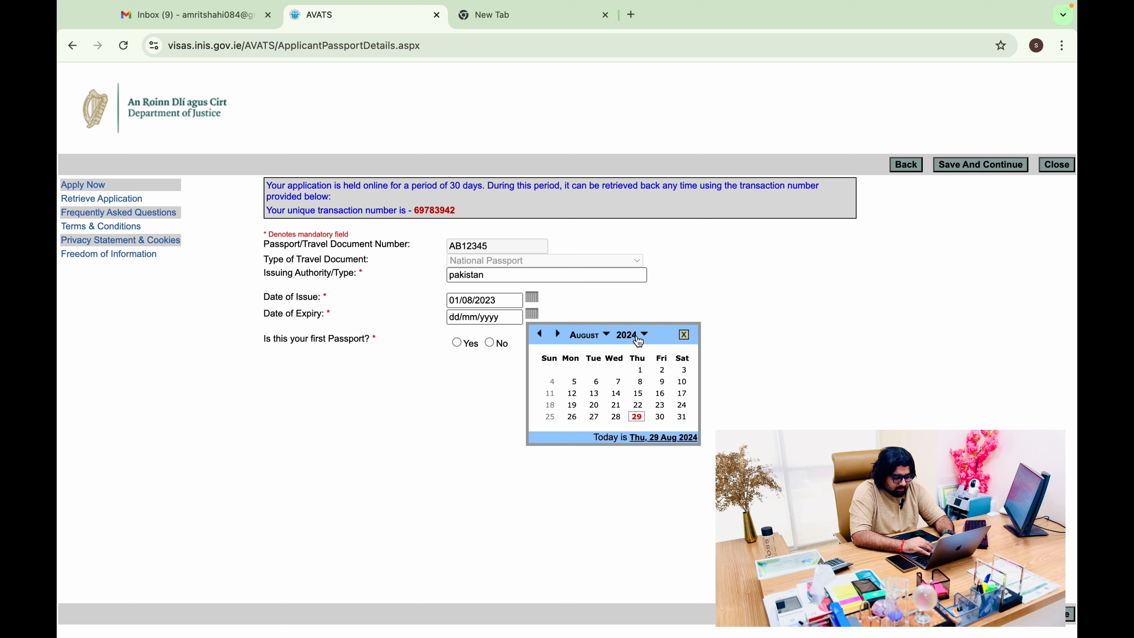
click(630, 462)
click(630, 463)
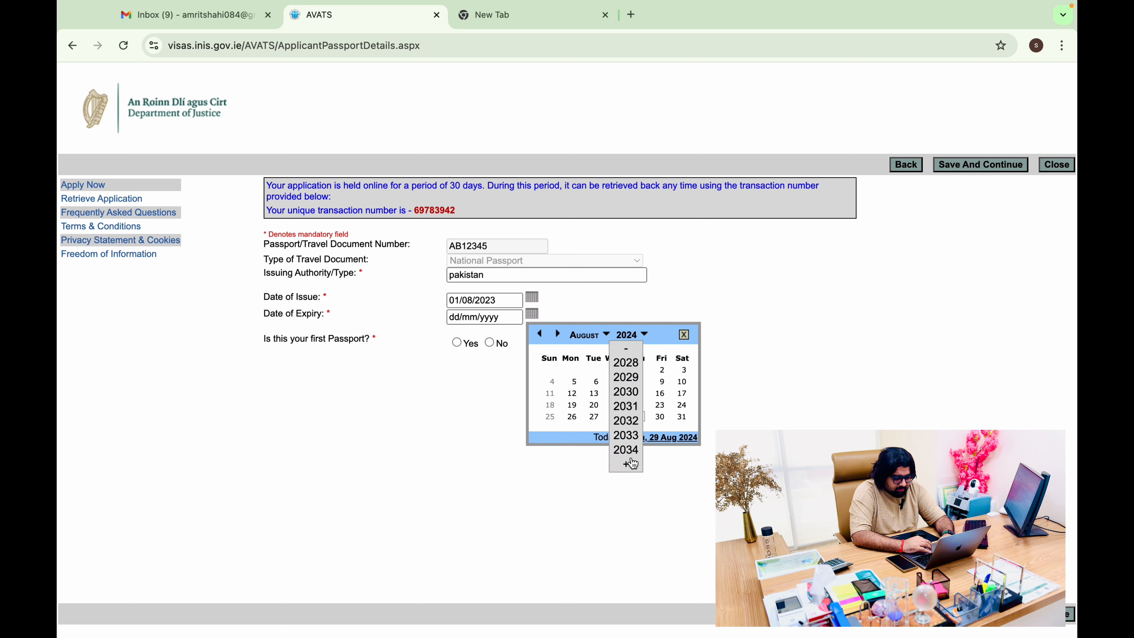
click(634, 436)
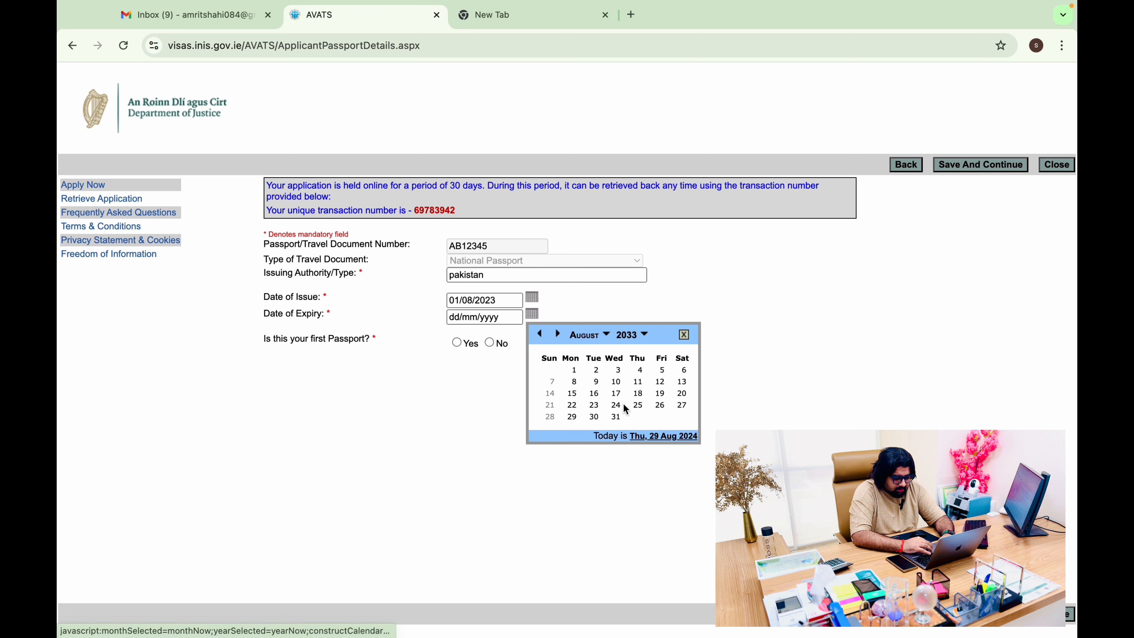
click(540, 334)
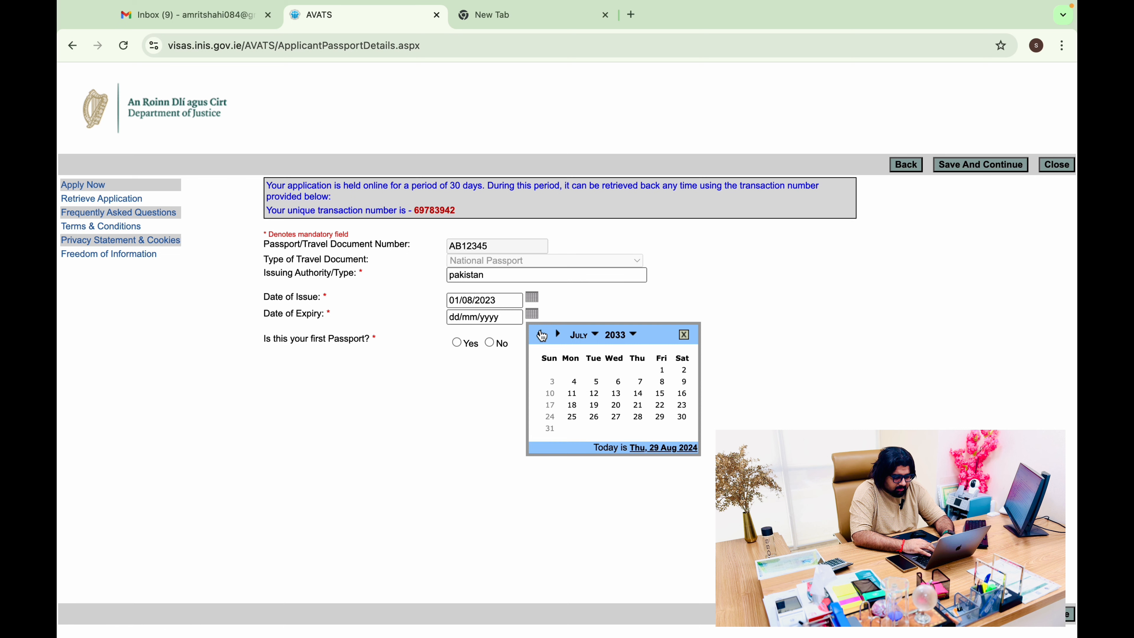
click(549, 429)
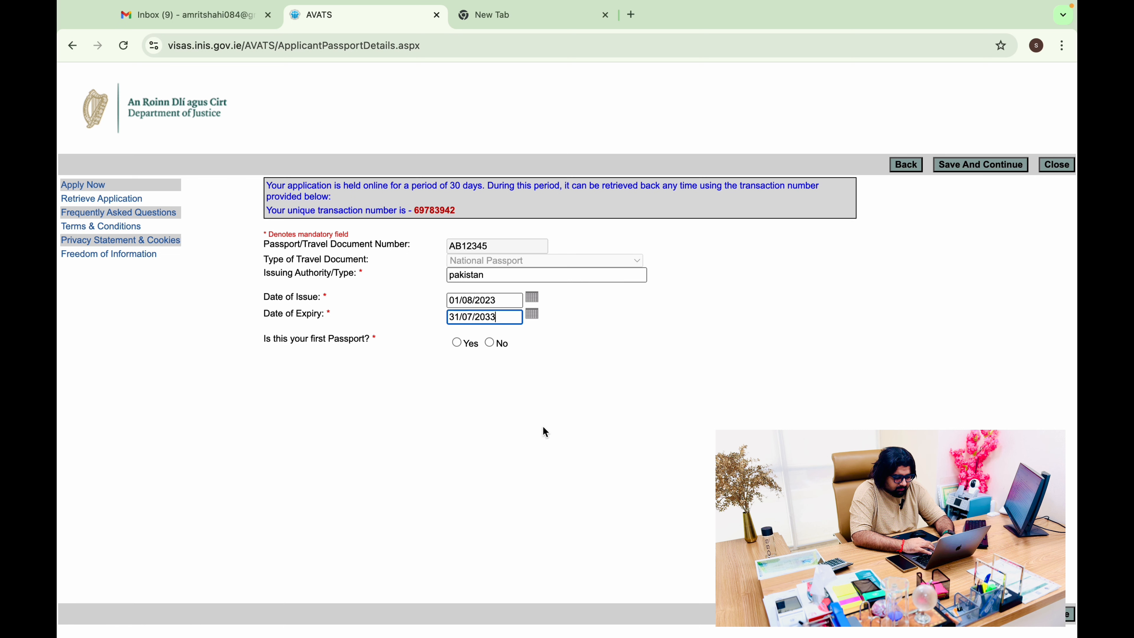
Answer Yes to this being the first passport and save the passport details
click(491, 344)
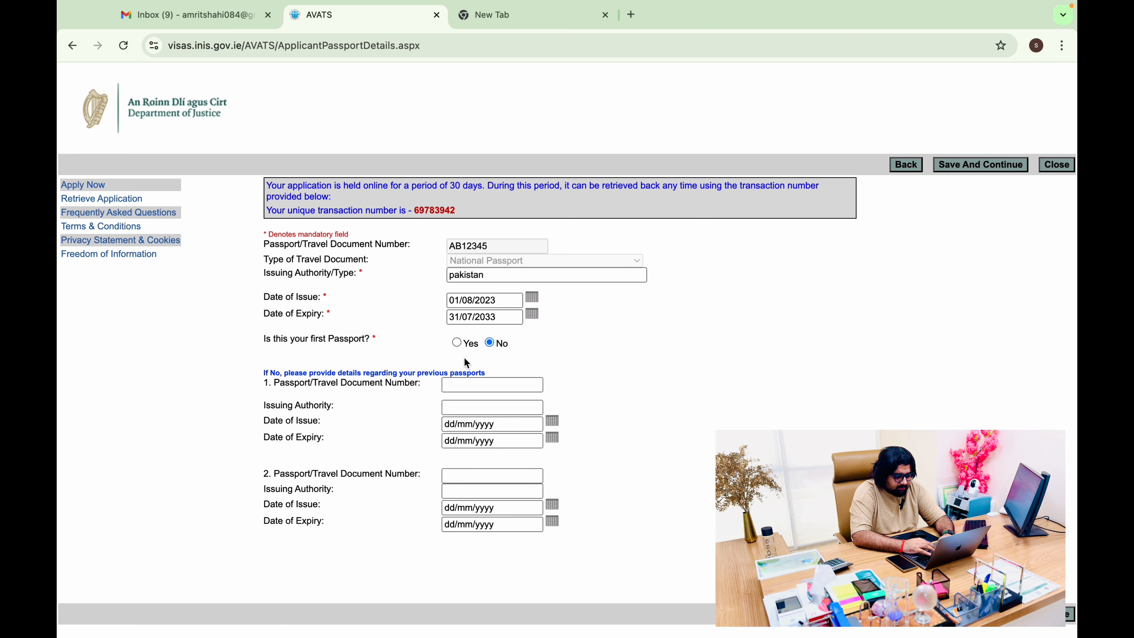
click(457, 344)
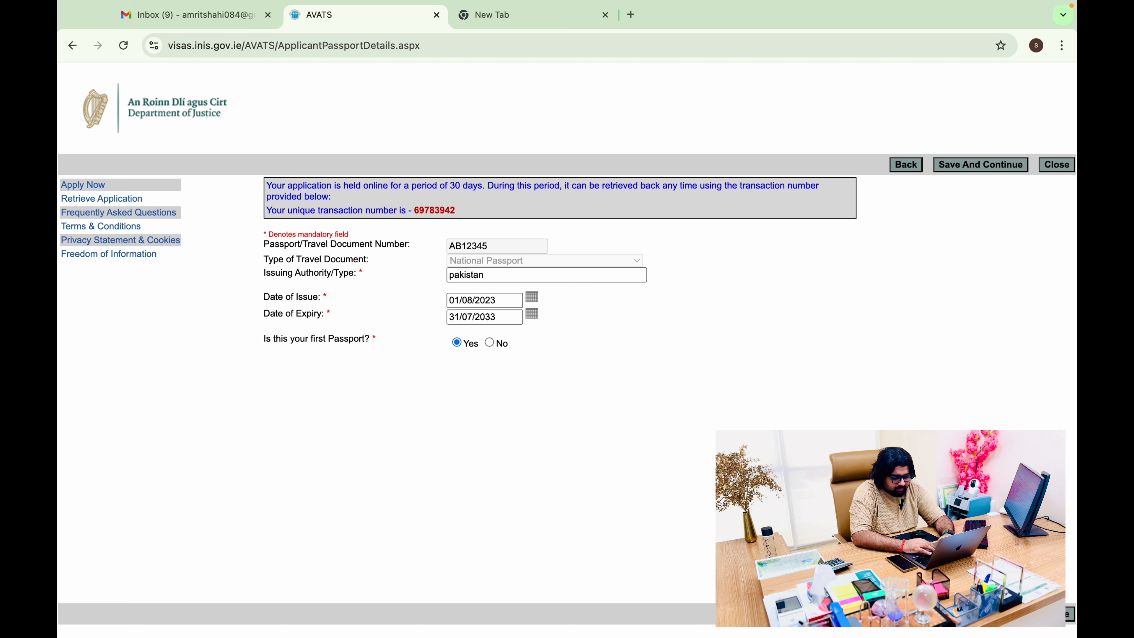
click(985, 615)
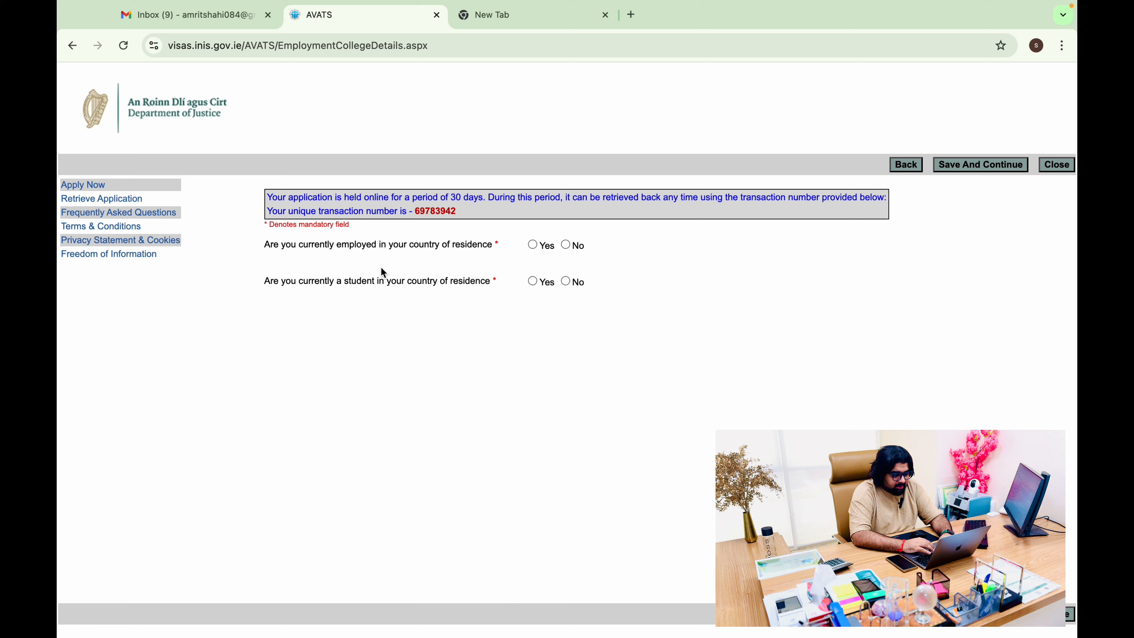
Answer Yes to current employment, with employer 'XYZ tourism services' and 2 years employed
click(532, 246)
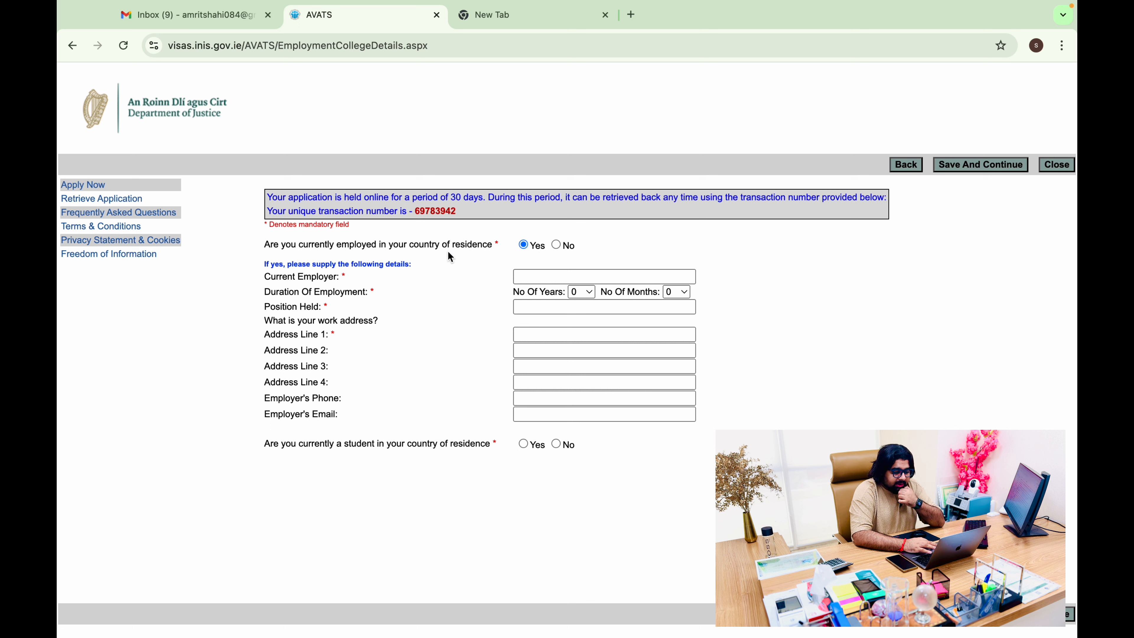
click(569, 281)
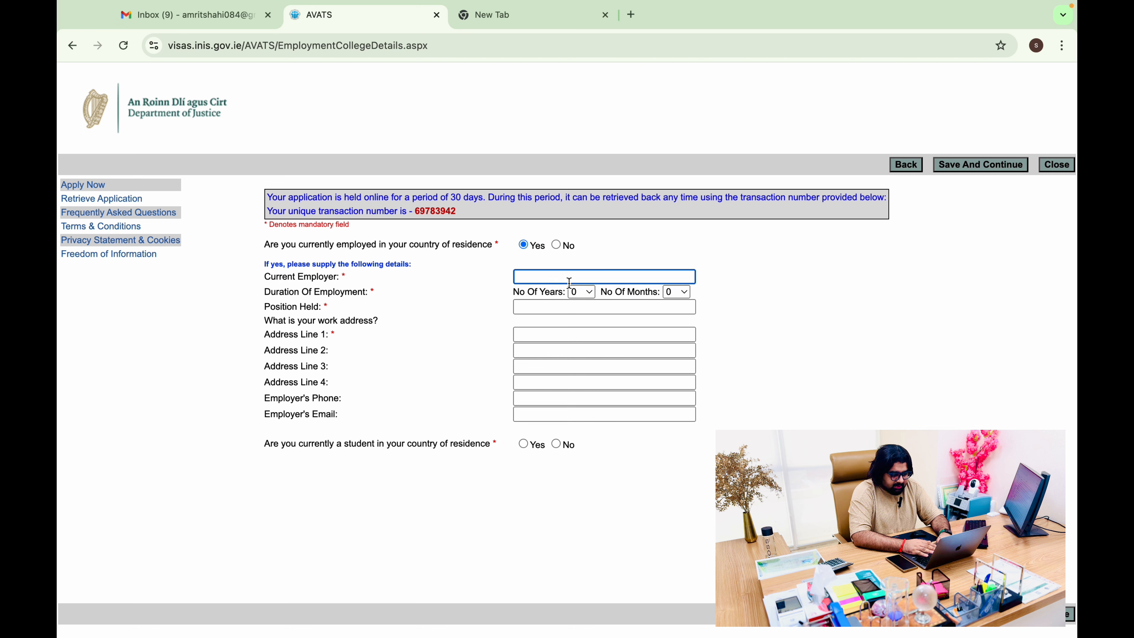
text(XYZ)
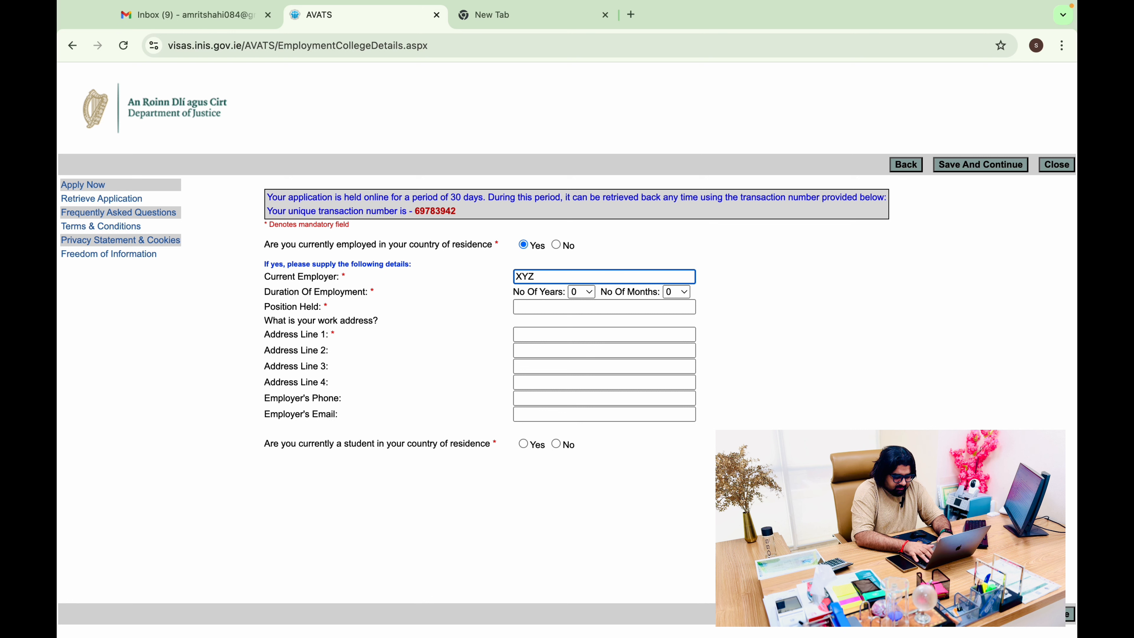
text( to)
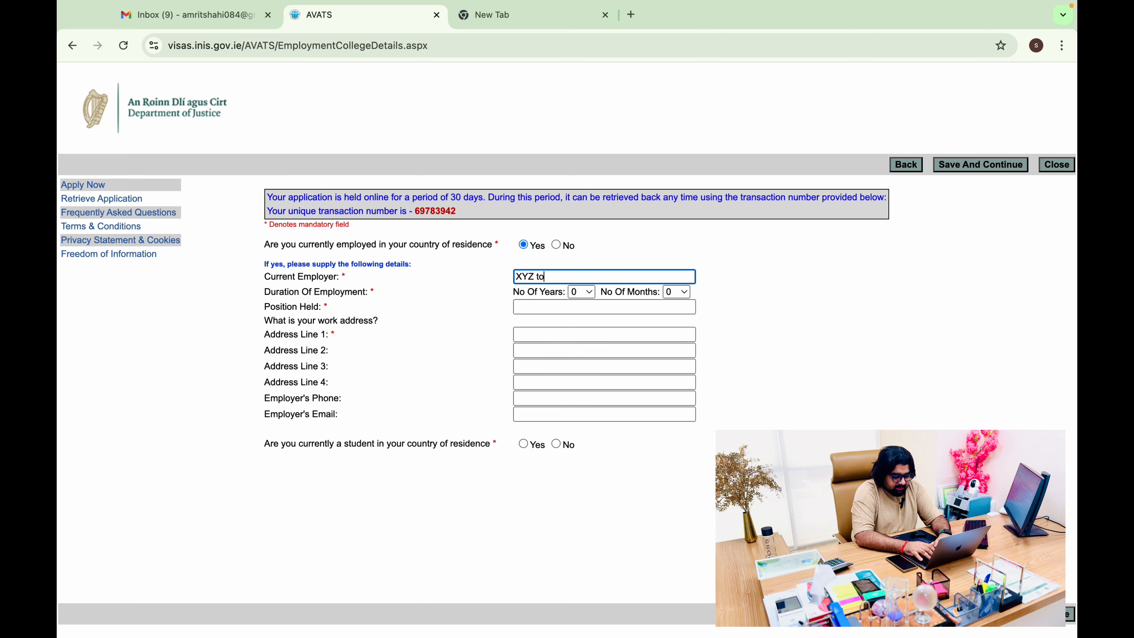
text(urism serv)
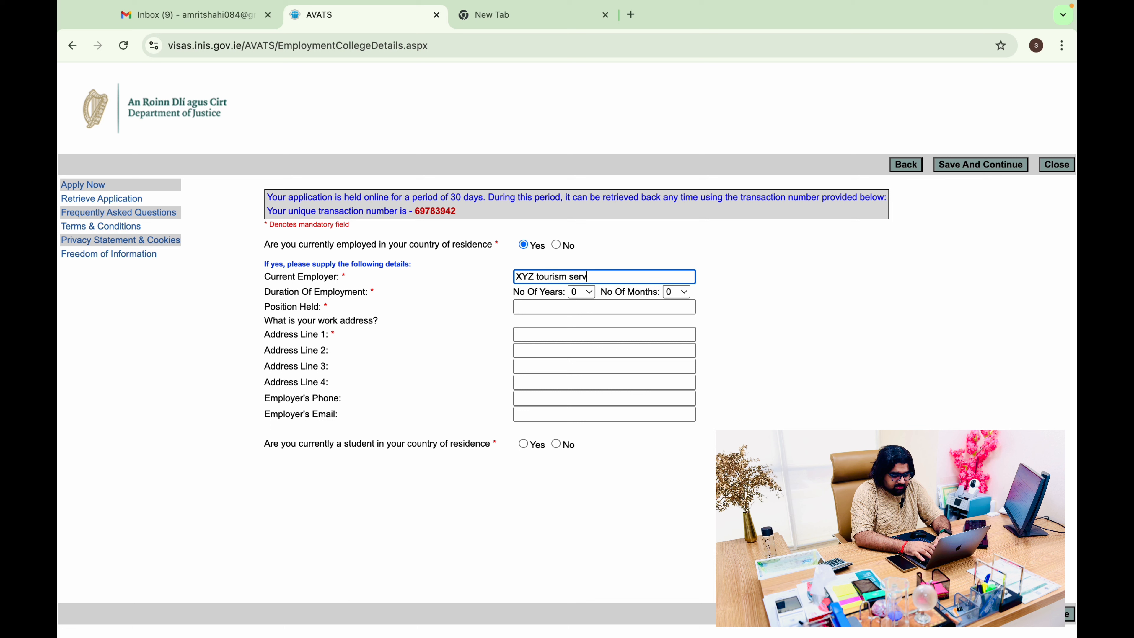
text(ices)
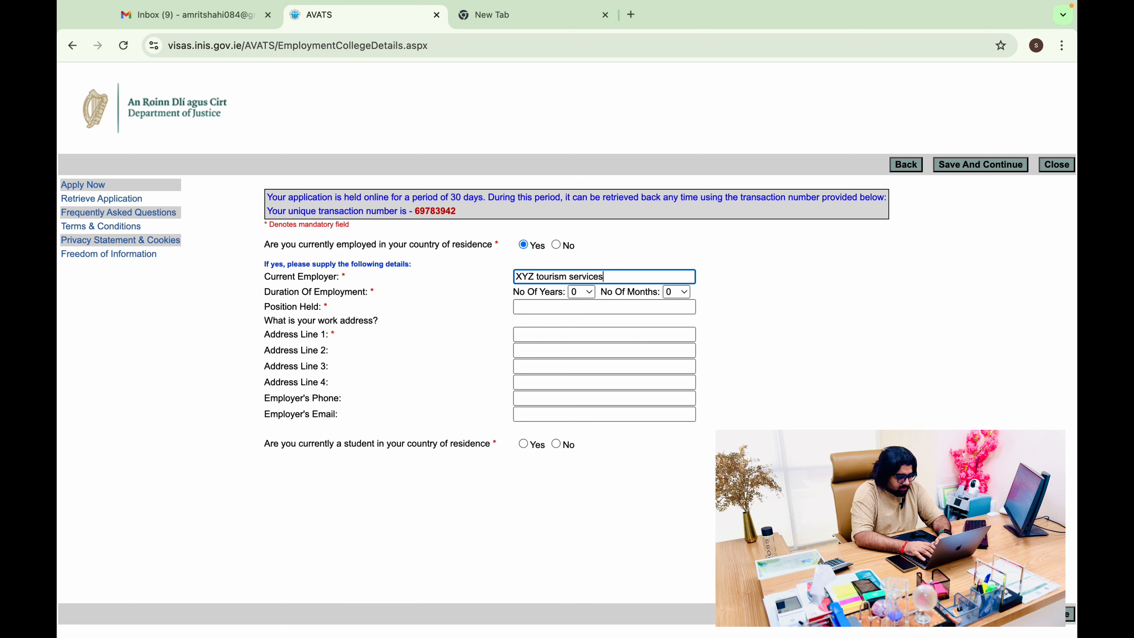
click(590, 292)
click(596, 323)
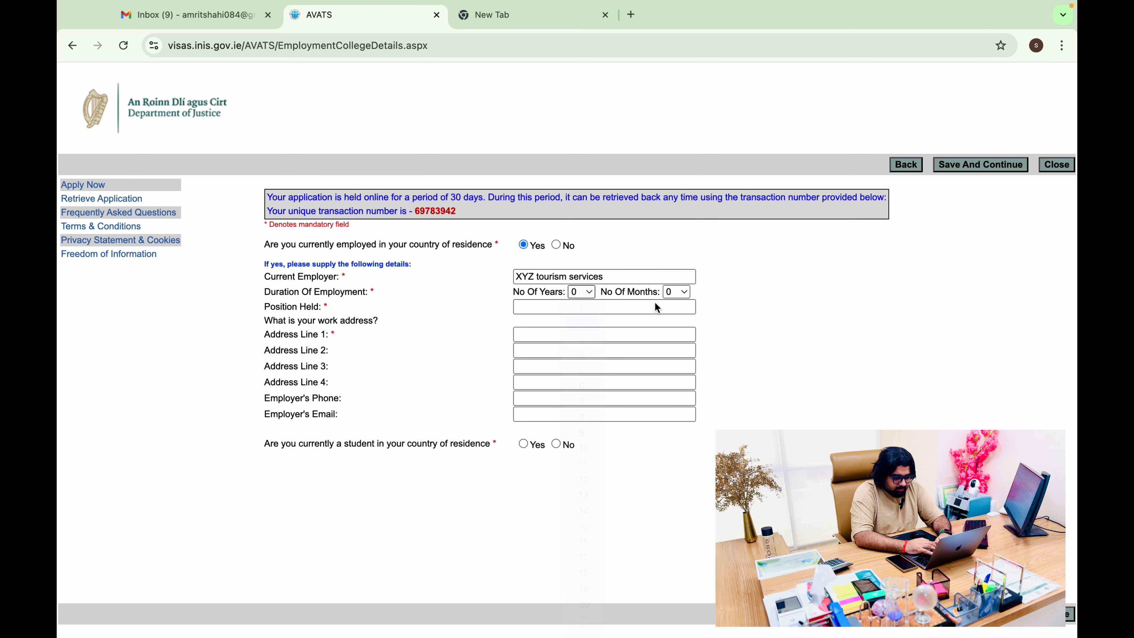
Set employment length to 4 months and position to 'manager', and fill in the work address
click(687, 300)
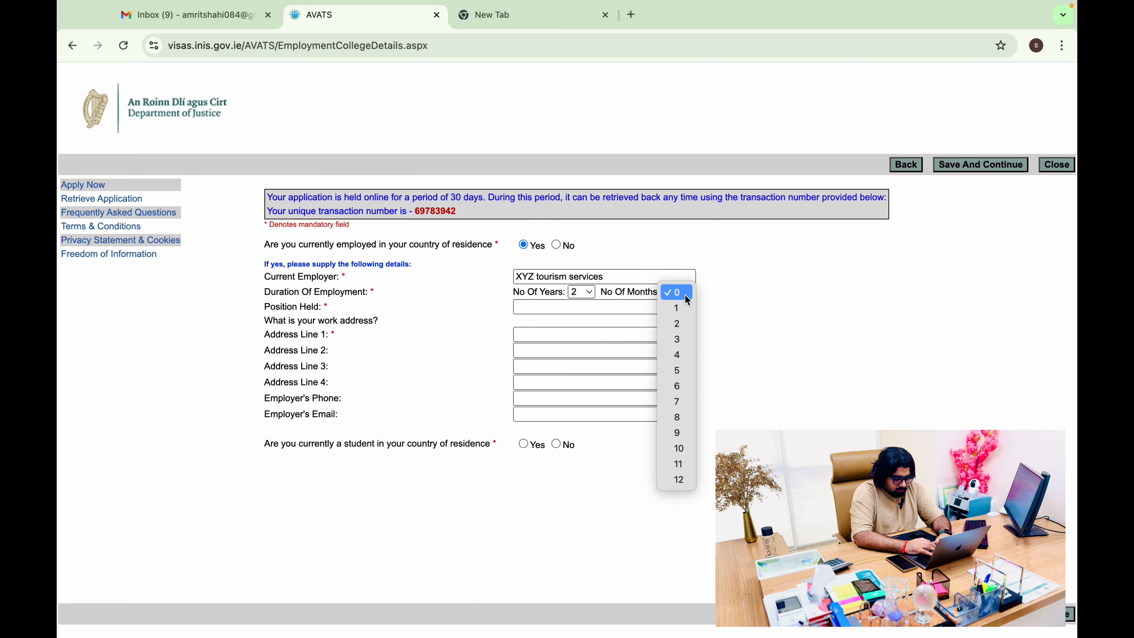
click(678, 355)
click(573, 309)
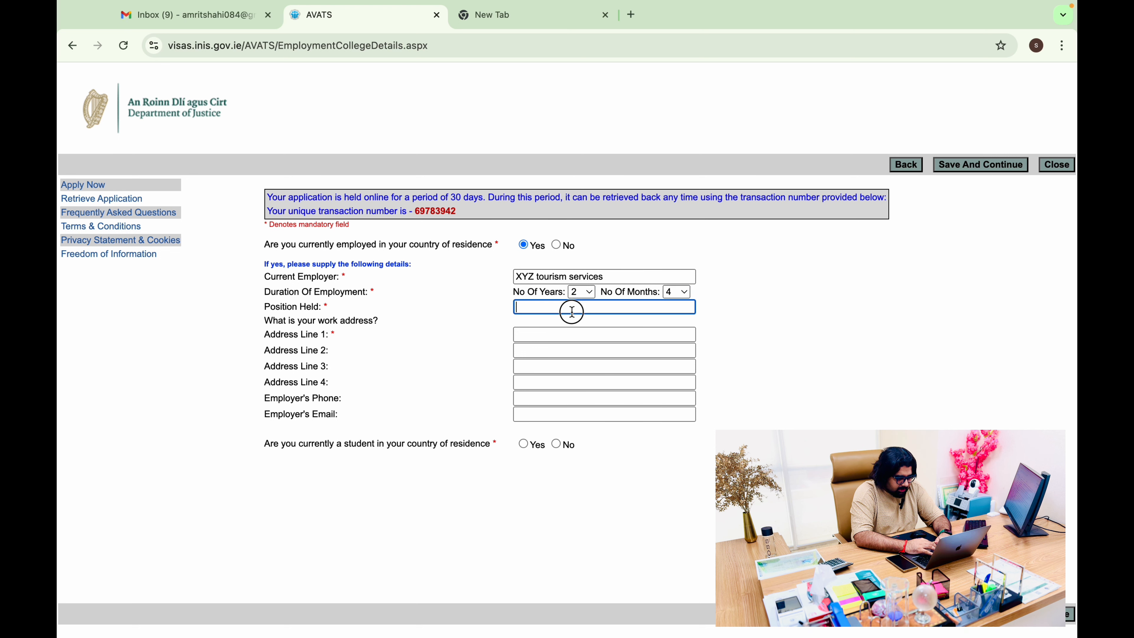
text(manager)
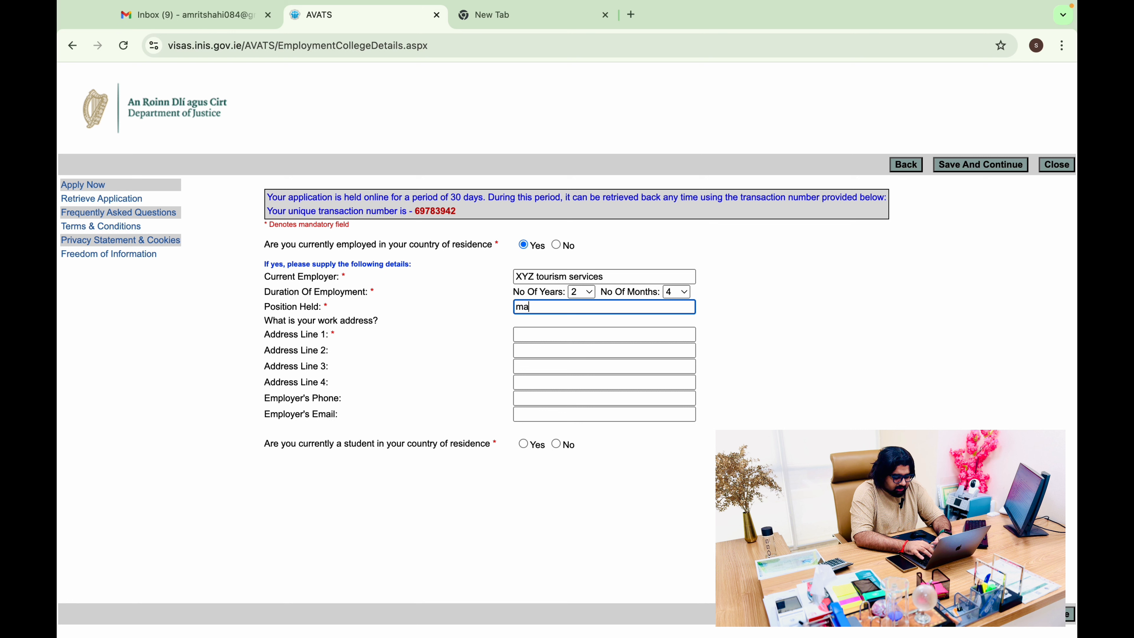
key(Tab)
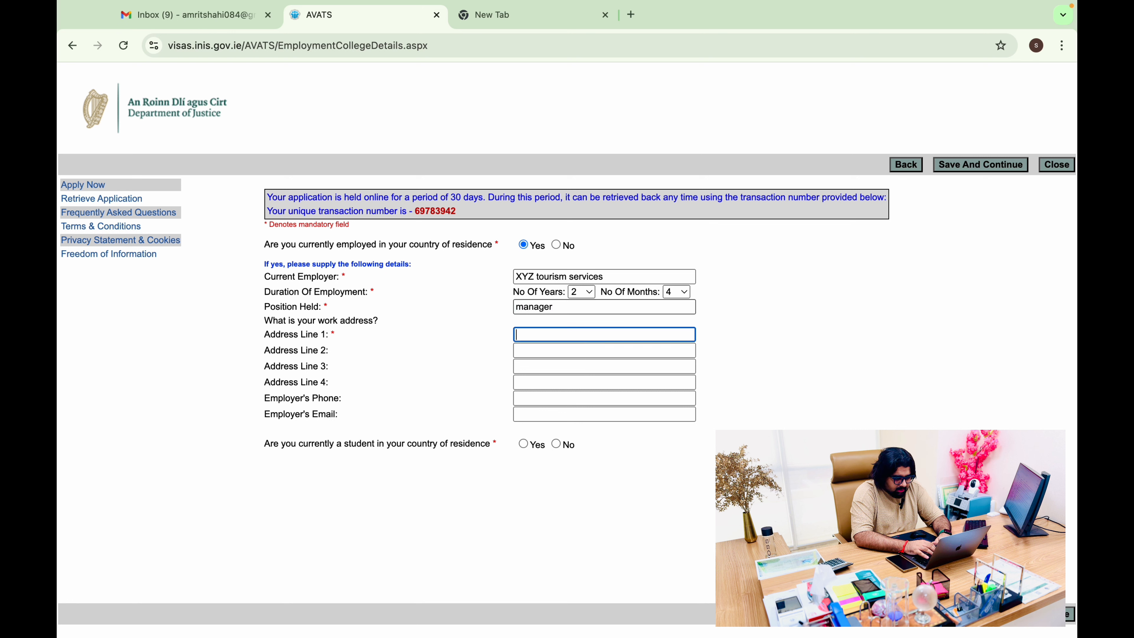
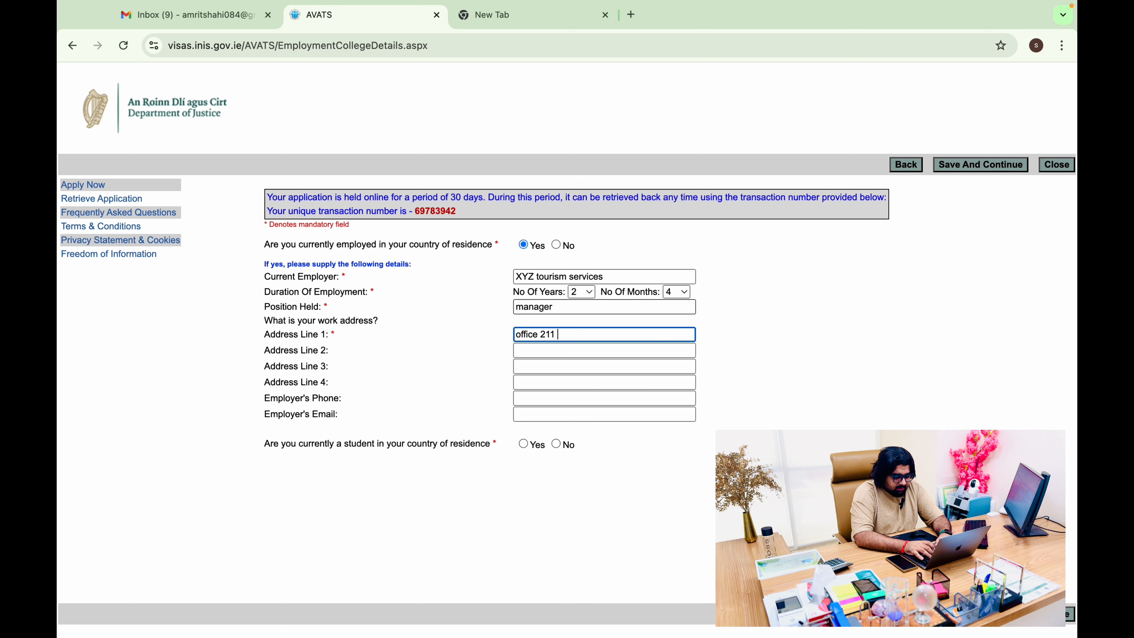
key(Tab)
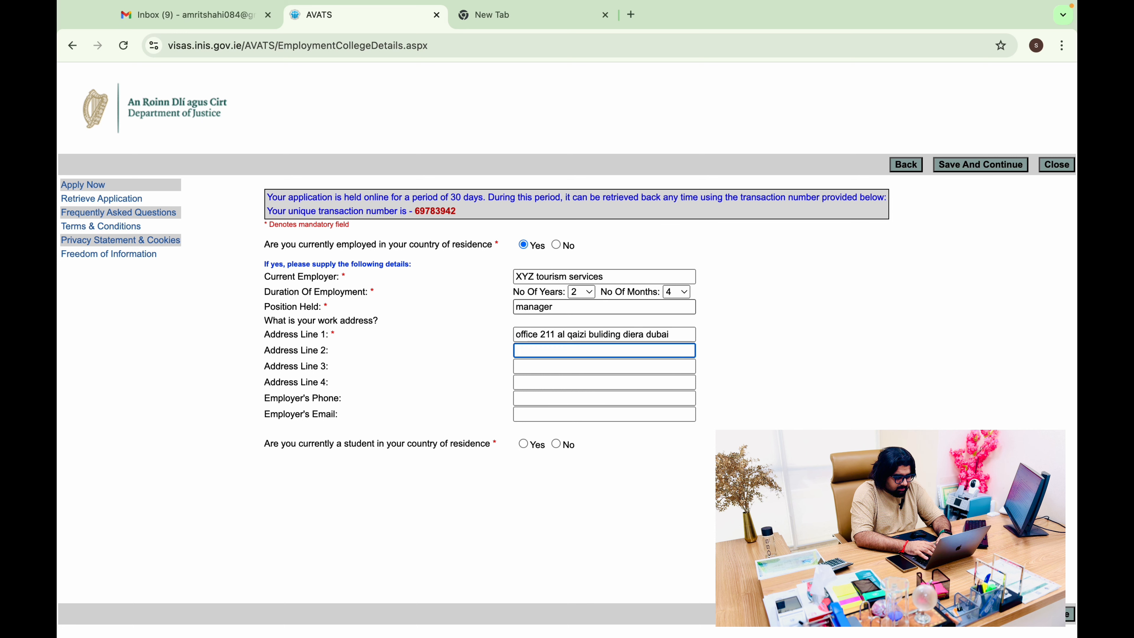
Enter the employer's phone number and e-mail address, and answer No to being a student
key(Tab)
key(Tab)
key(Tab)
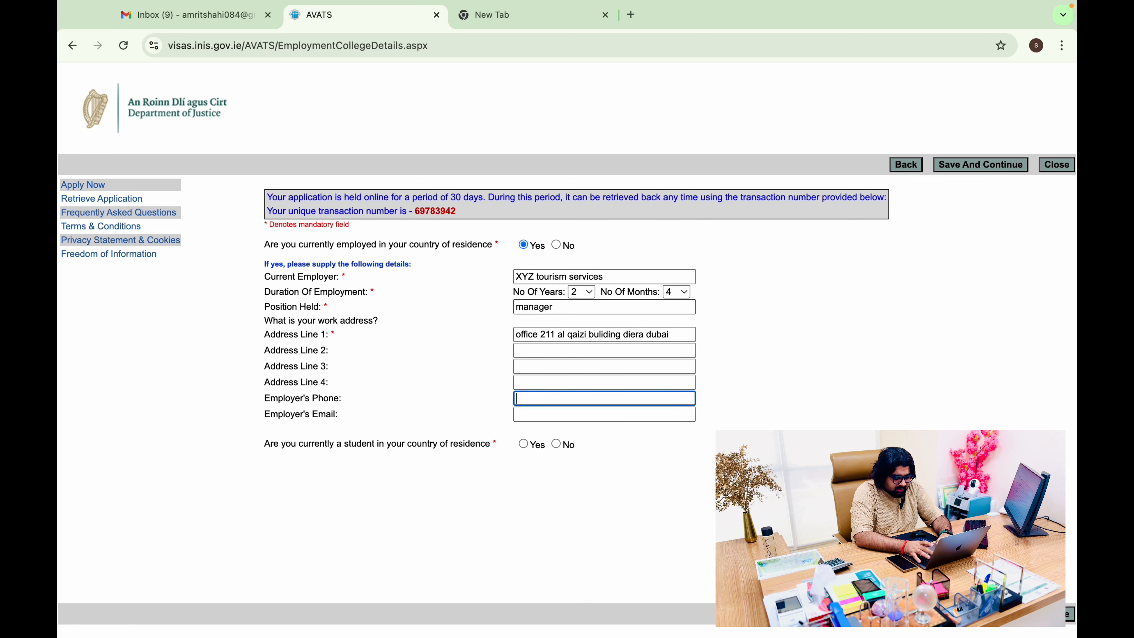
text(04)
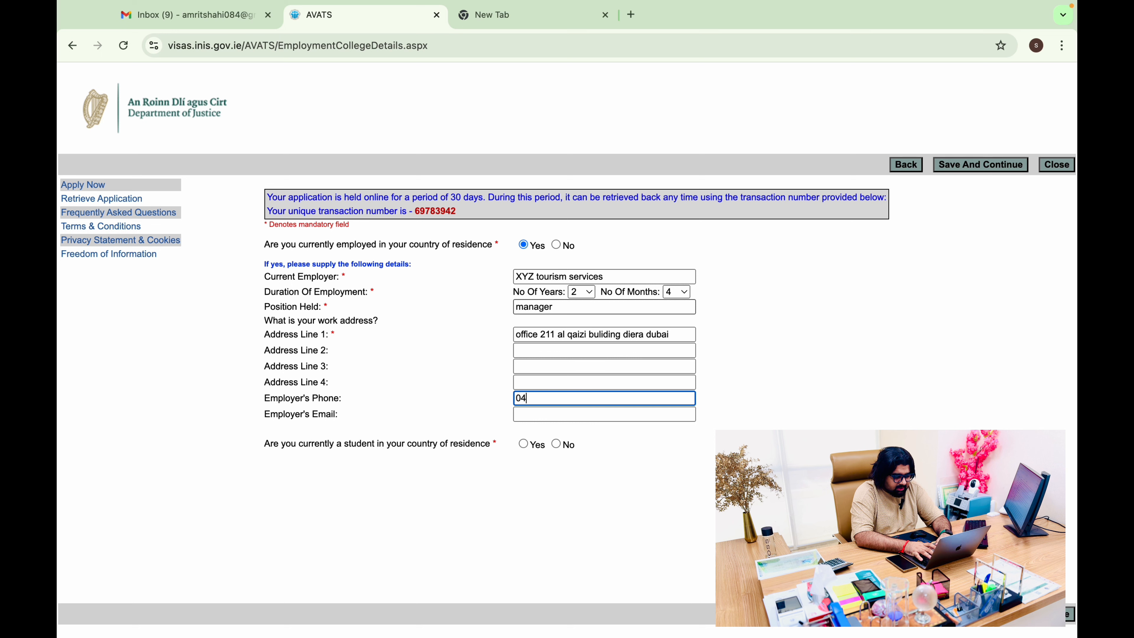
key(BackSpace)
key(BackSpace)
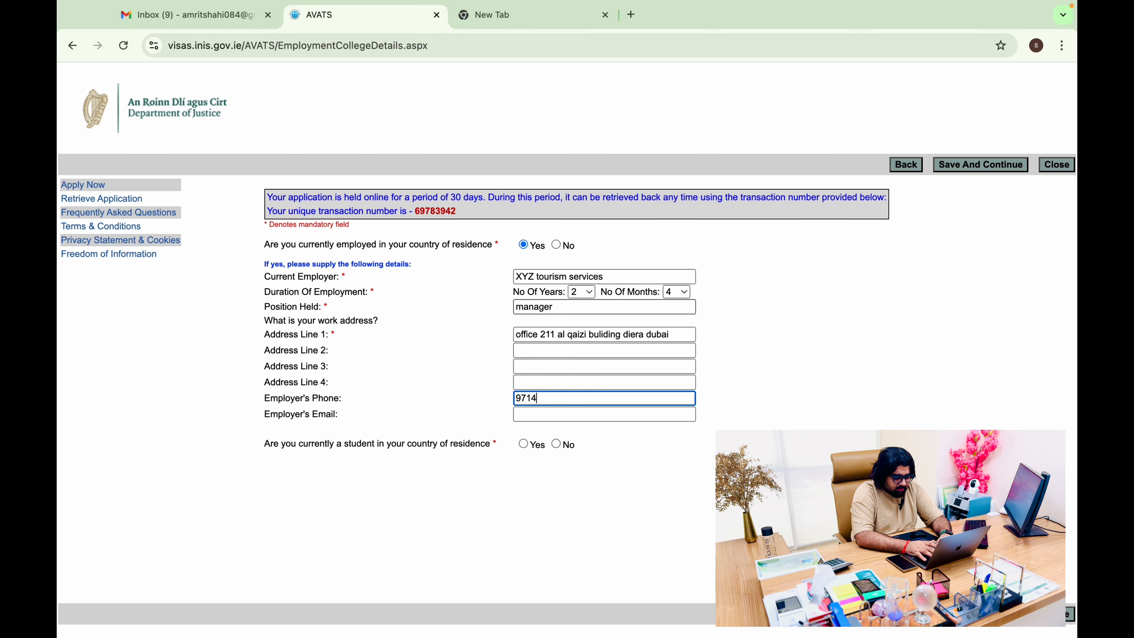
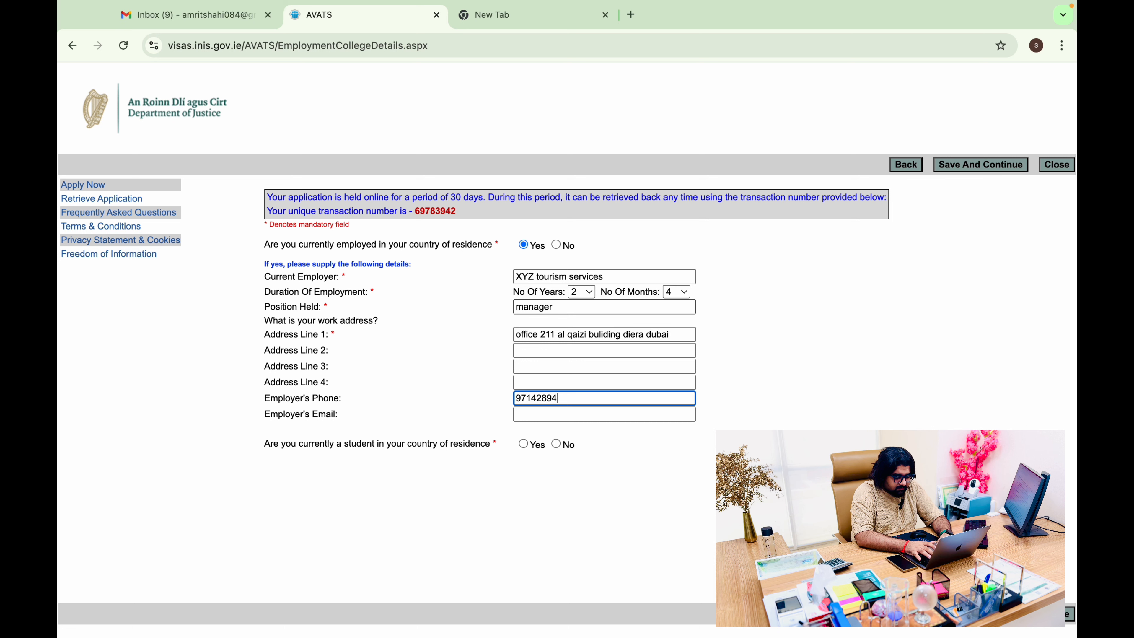
key(Tab)
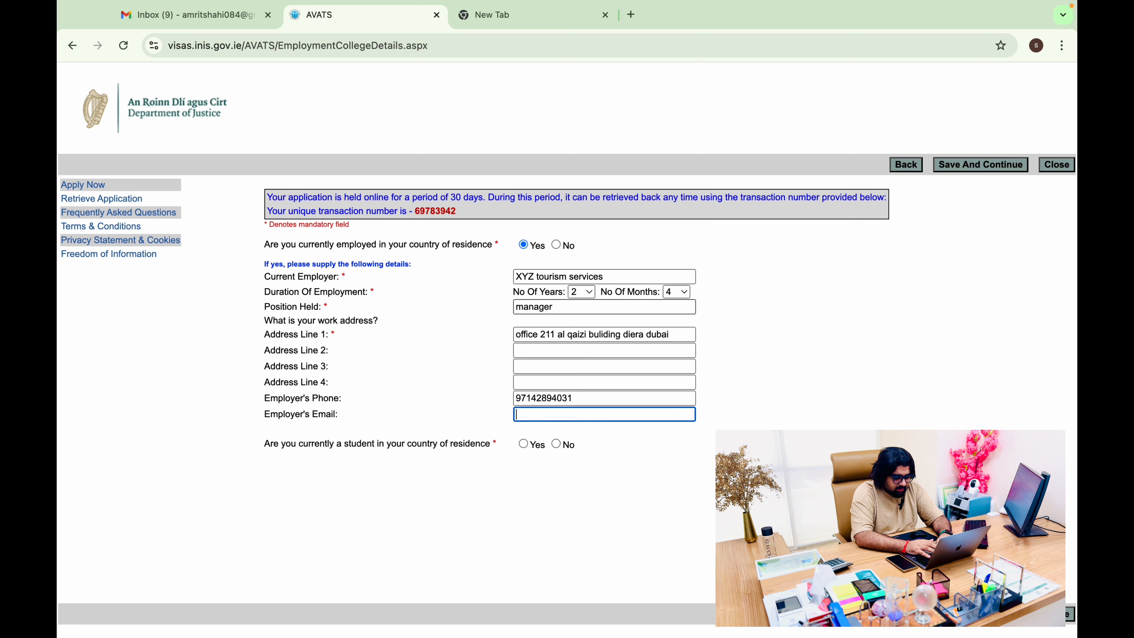
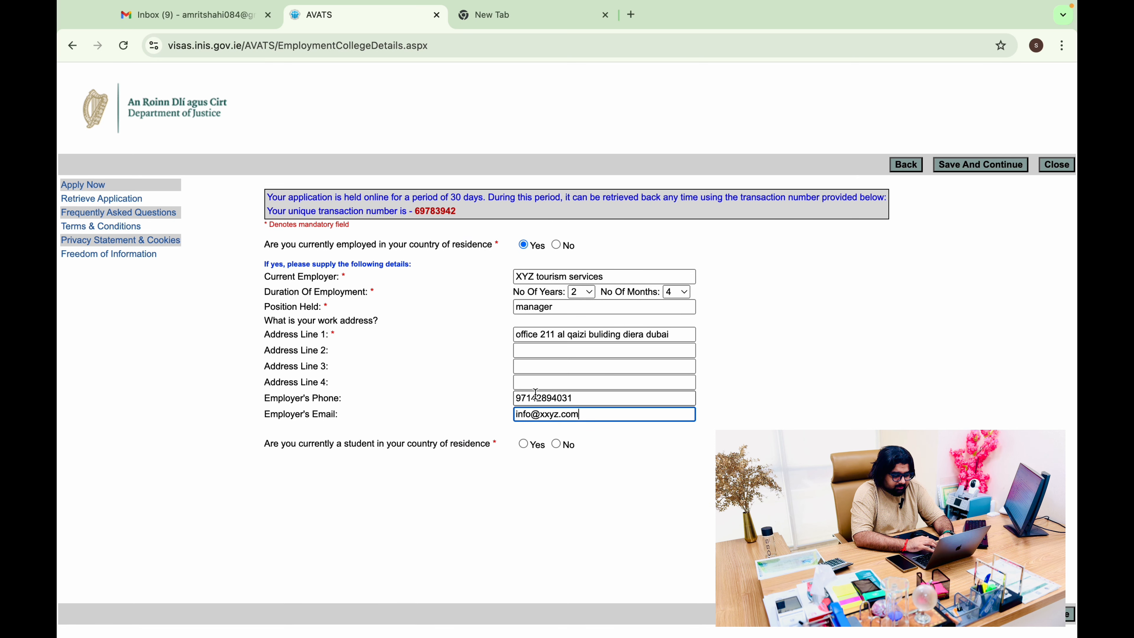
click(556, 446)
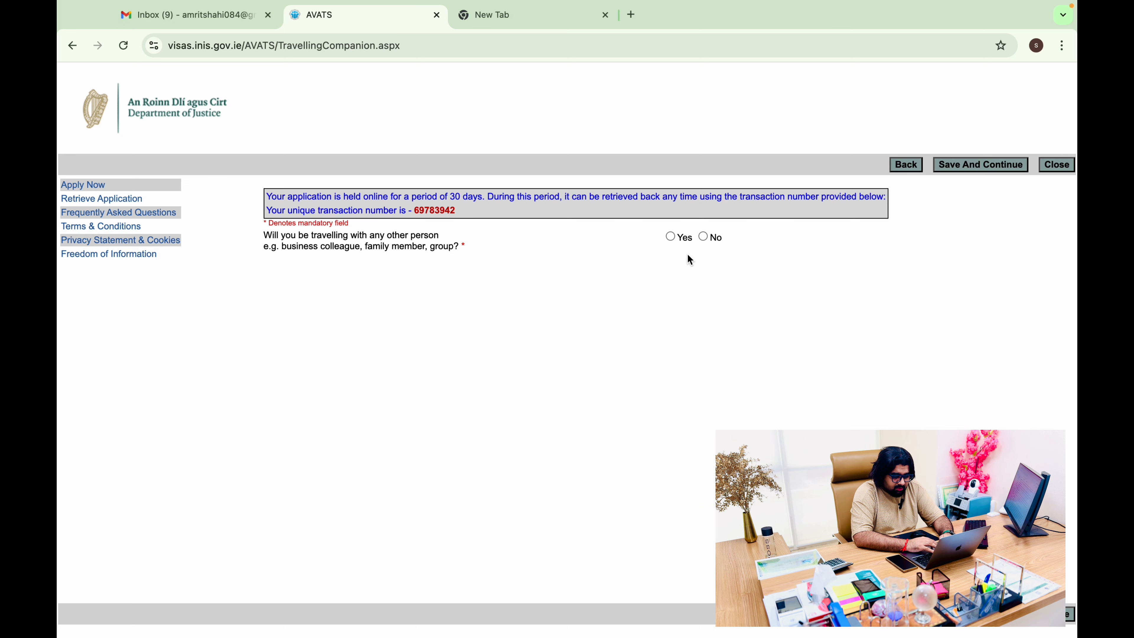
Answer No to travelling with another person and save, then start typing 'bookin' in the spare tab
click(703, 236)
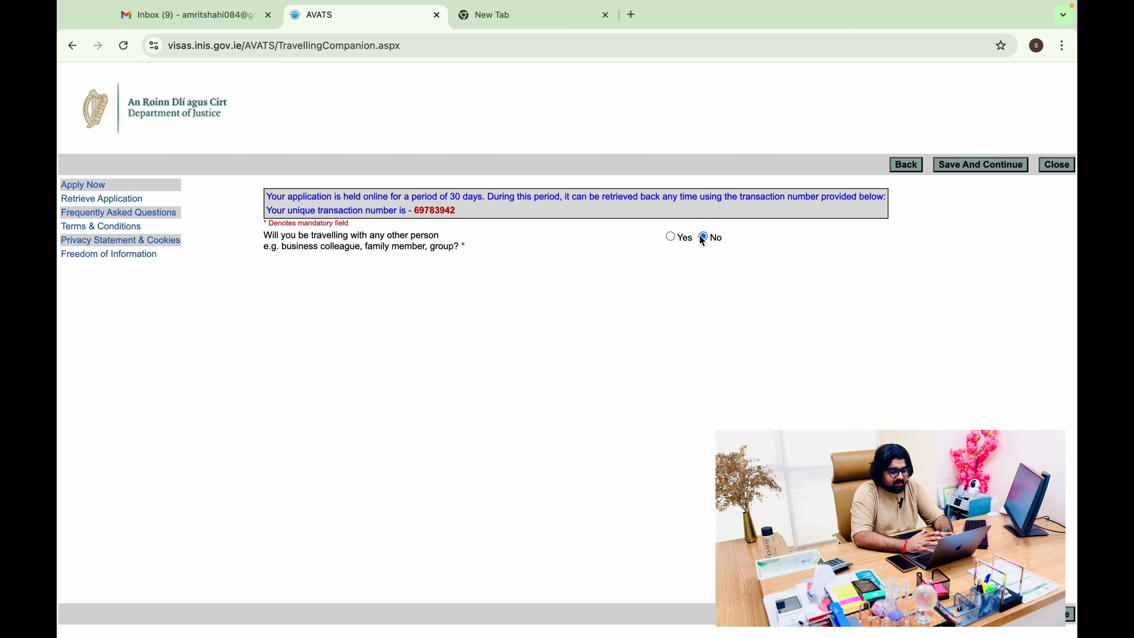
click(974, 174)
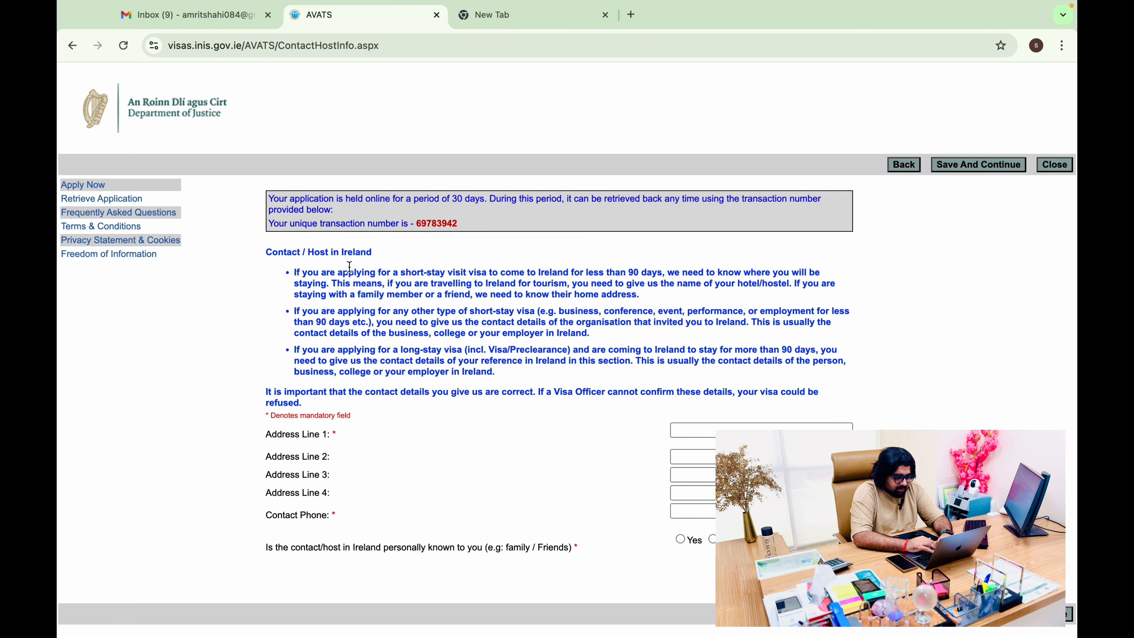
click(743, 427)
click(744, 427)
click(871, 371)
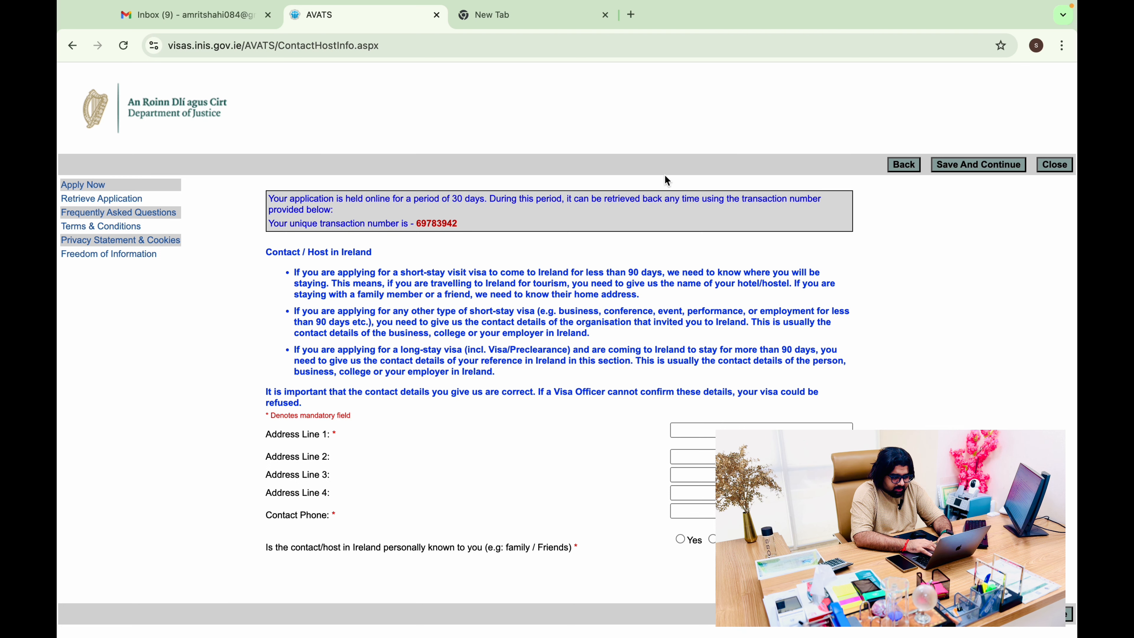
click(576, 15)
text(boo)
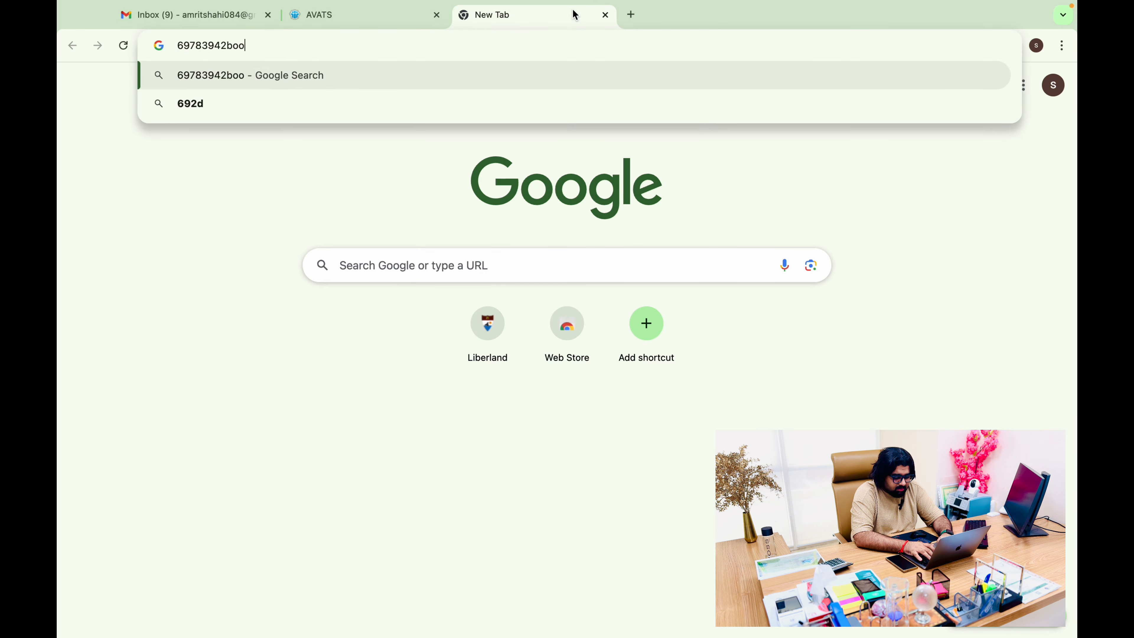
text(kin)
Search Google for 'booking' in a new tab and open the Booking.com site
key(BackSpace)
key(BackSpace)
key(BackSpace)
key(BackSpace)
key(BackSpace)
key(BackSpace)
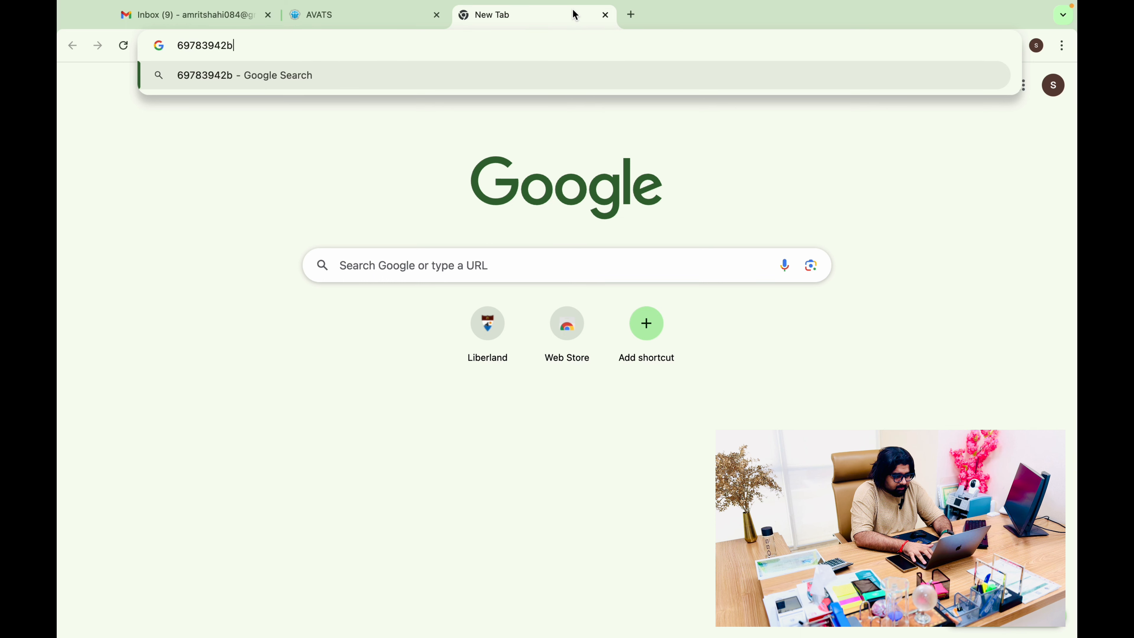
click(635, 16)
text(bo)
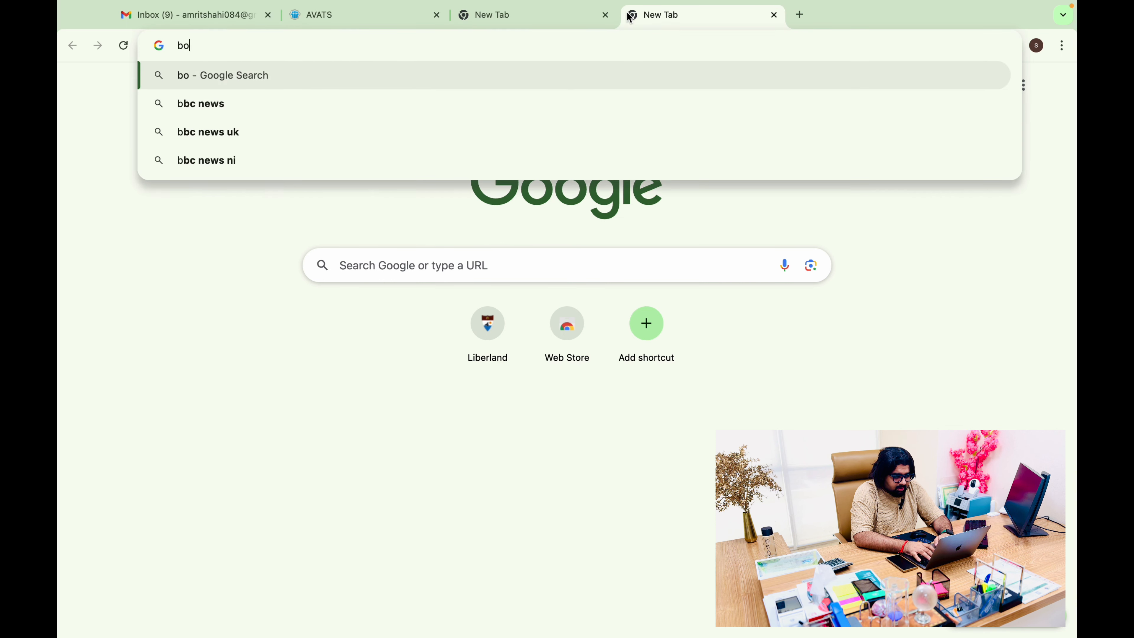
text(oking)
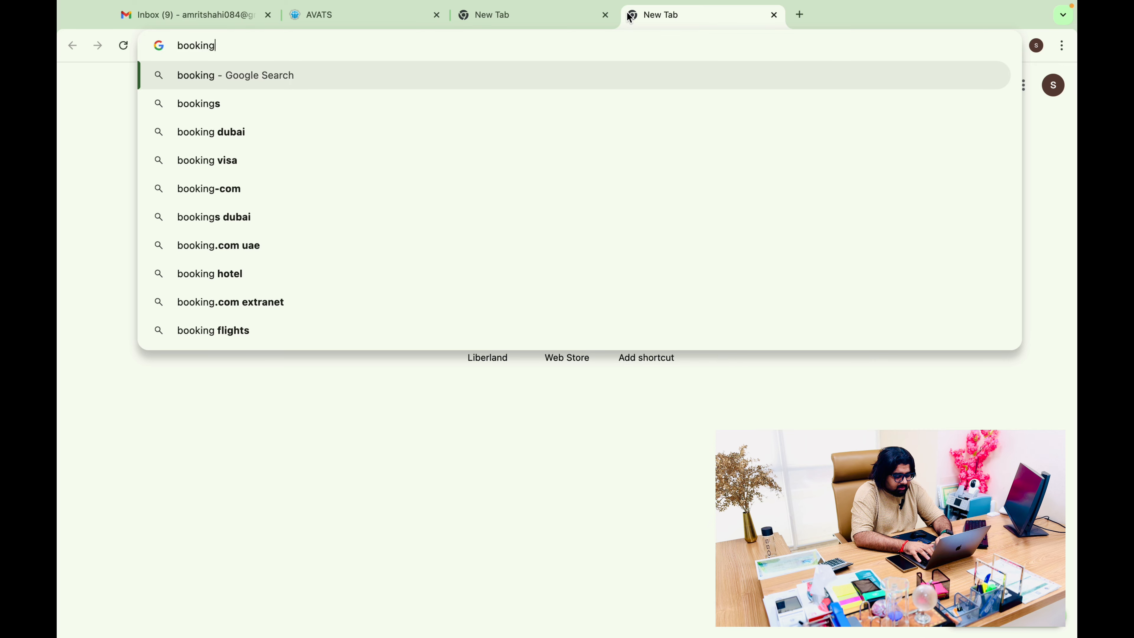
key(Return)
click(339, 237)
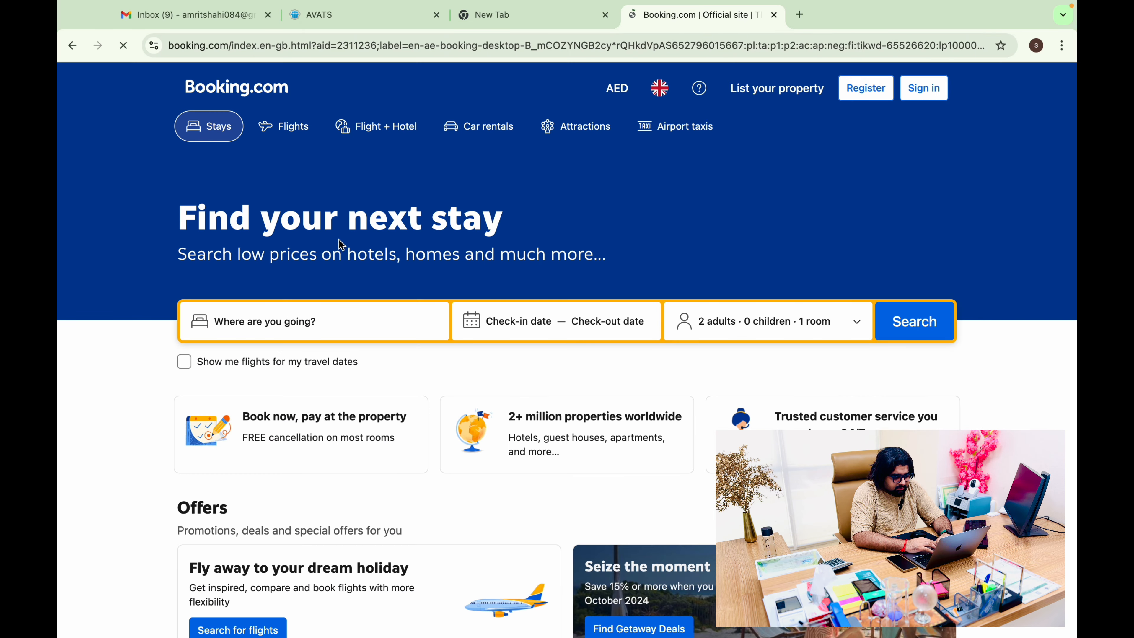
Search Booking.com for Dublin stays from 1 to 10 September 2024
text(irela)
key(BackSpace)
key(BackSpace)
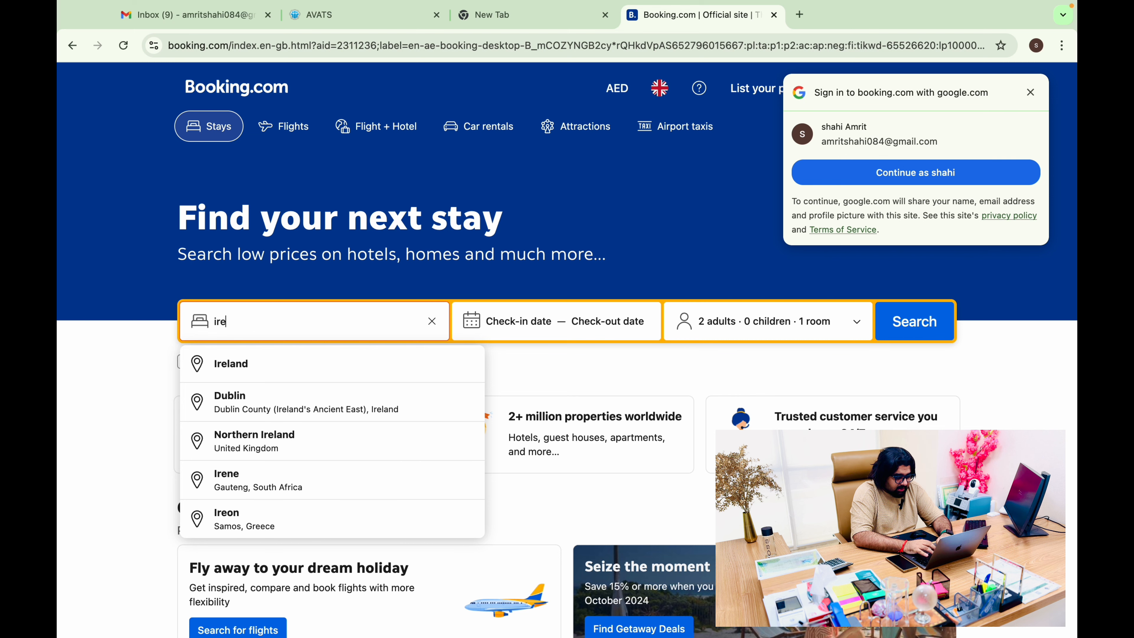
click(352, 407)
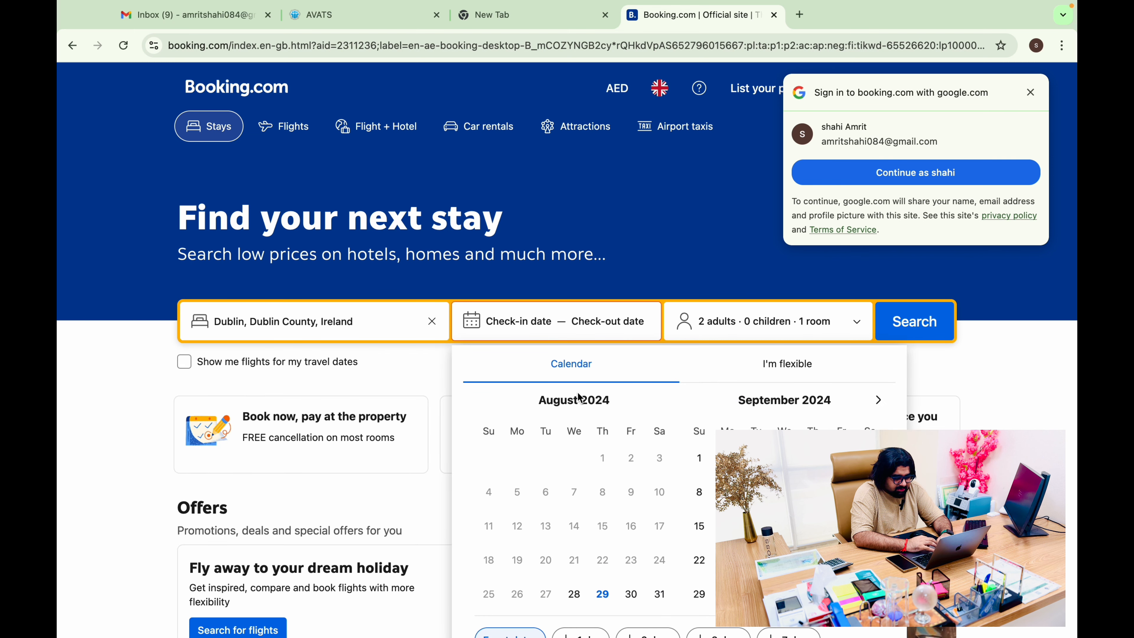
click(699, 326)
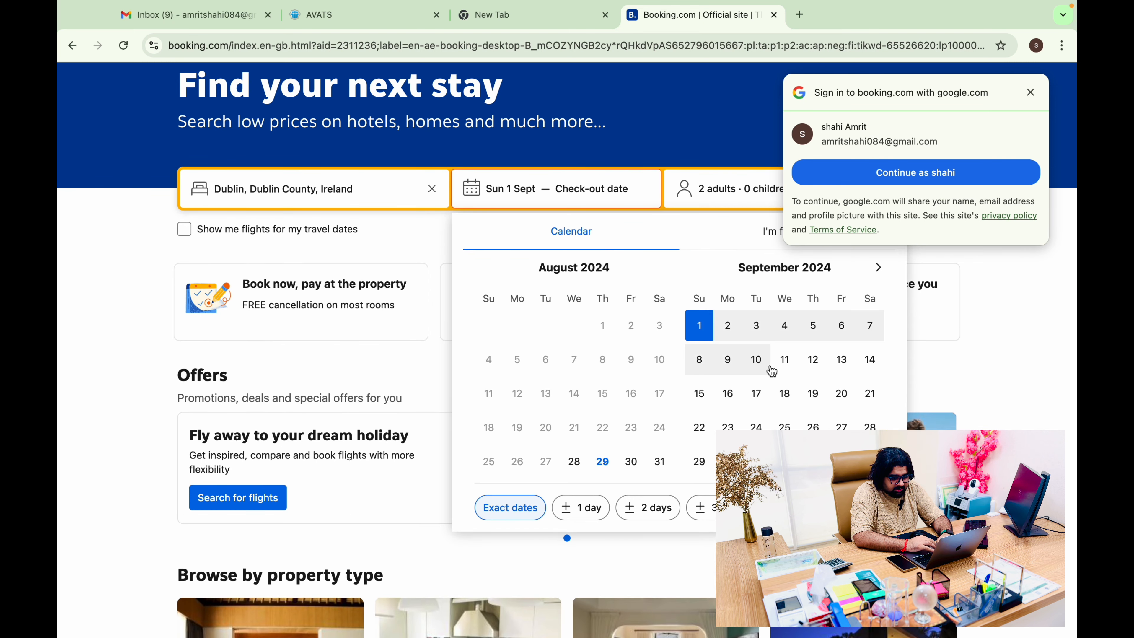
click(758, 361)
click(1035, 89)
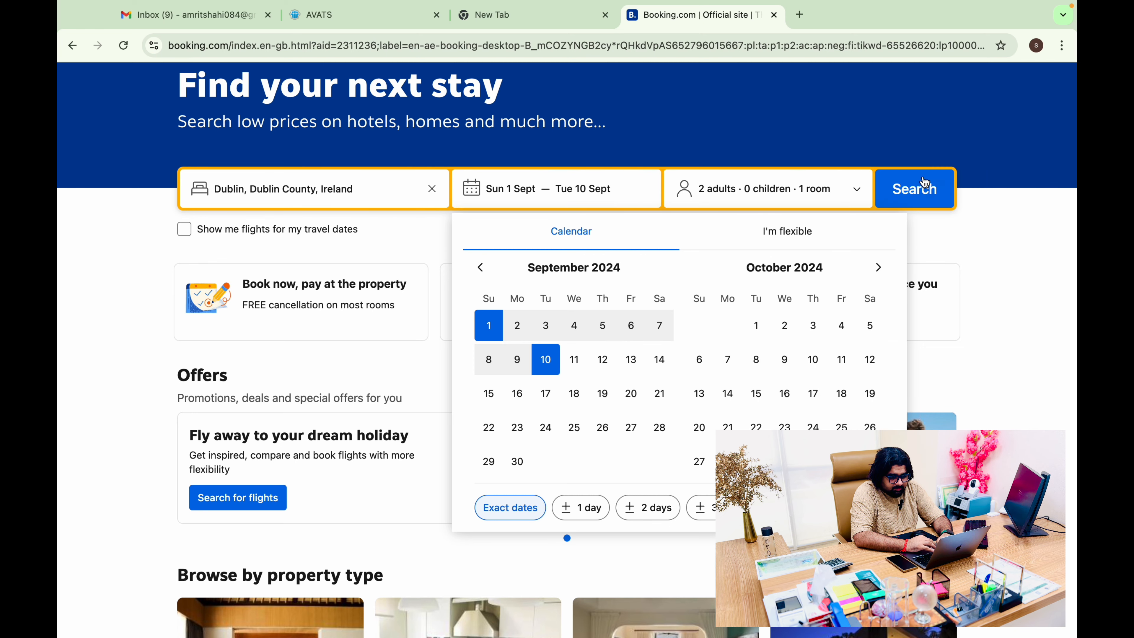
click(915, 187)
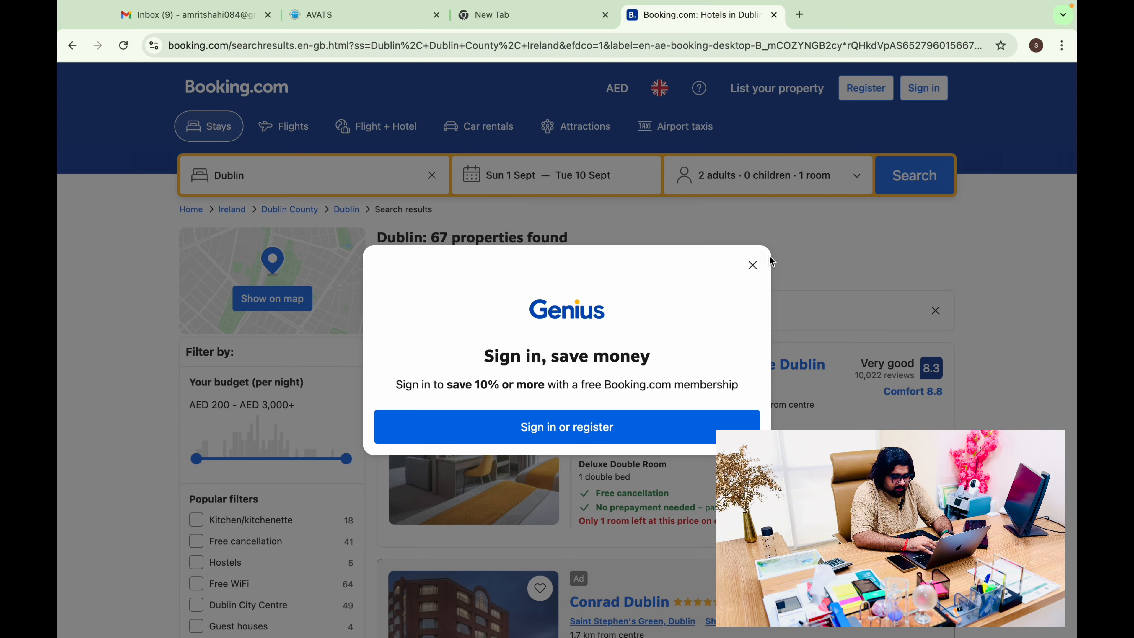
Copy the Maldron Hotel Parnell Square Dublin City name and return to the AVATS application
click(753, 265)
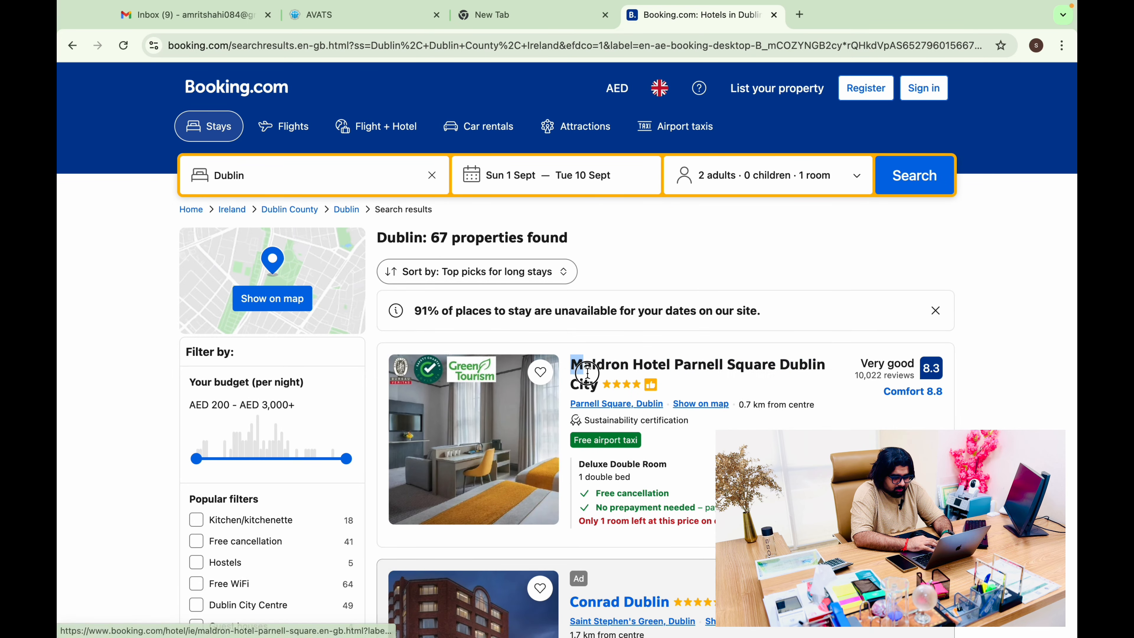
drag(567, 369, 600, 388)
key(super+c)
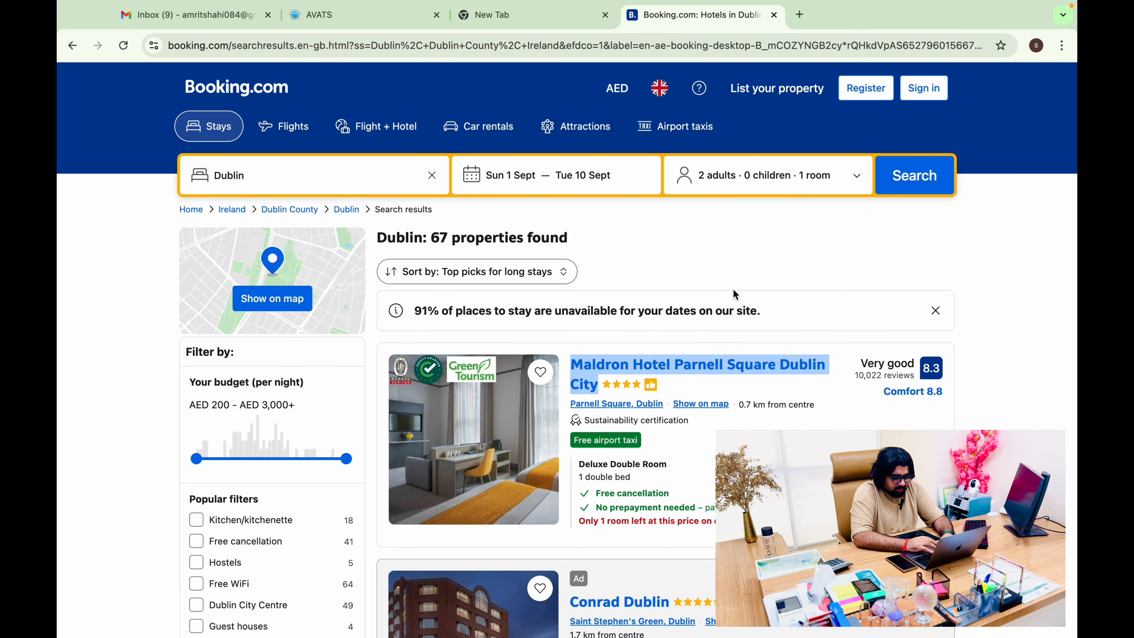
click(357, 22)
Enter Maldron Hotel Parnell Square Dublin City as host address with its phone, answer No to knowing them, and save
click(716, 427)
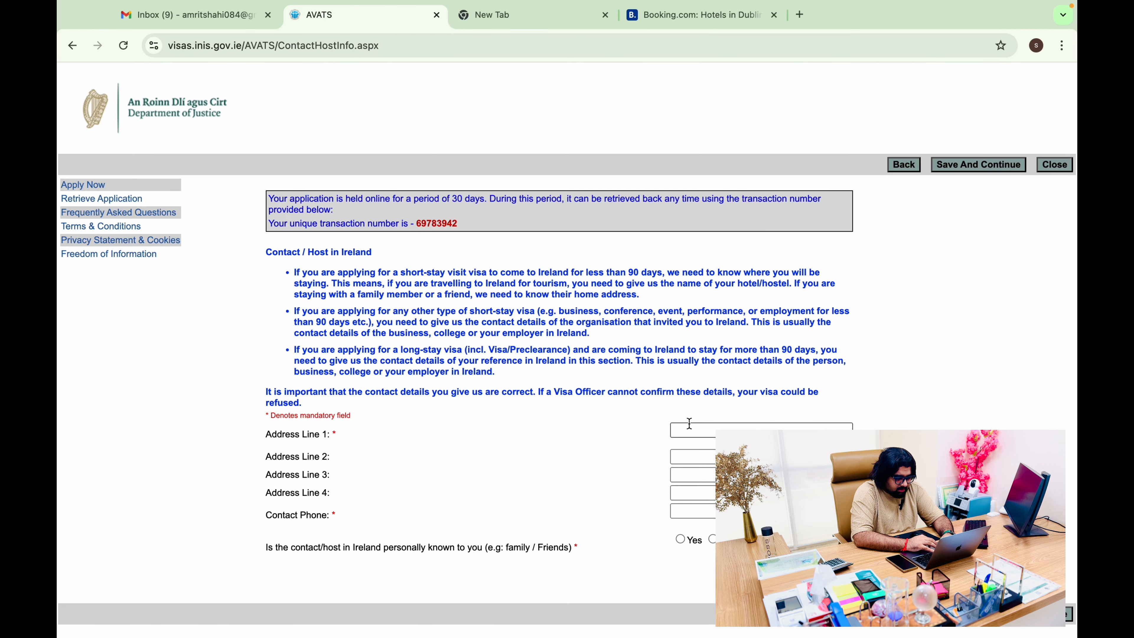
key(super+v)
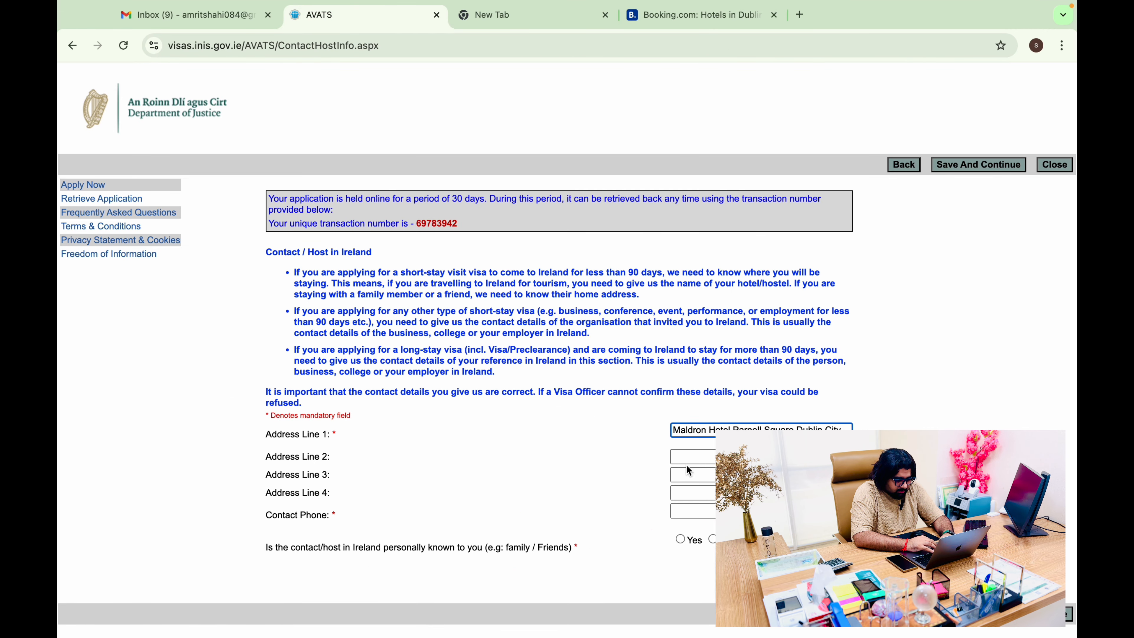
click(710, 510)
key(super+v)
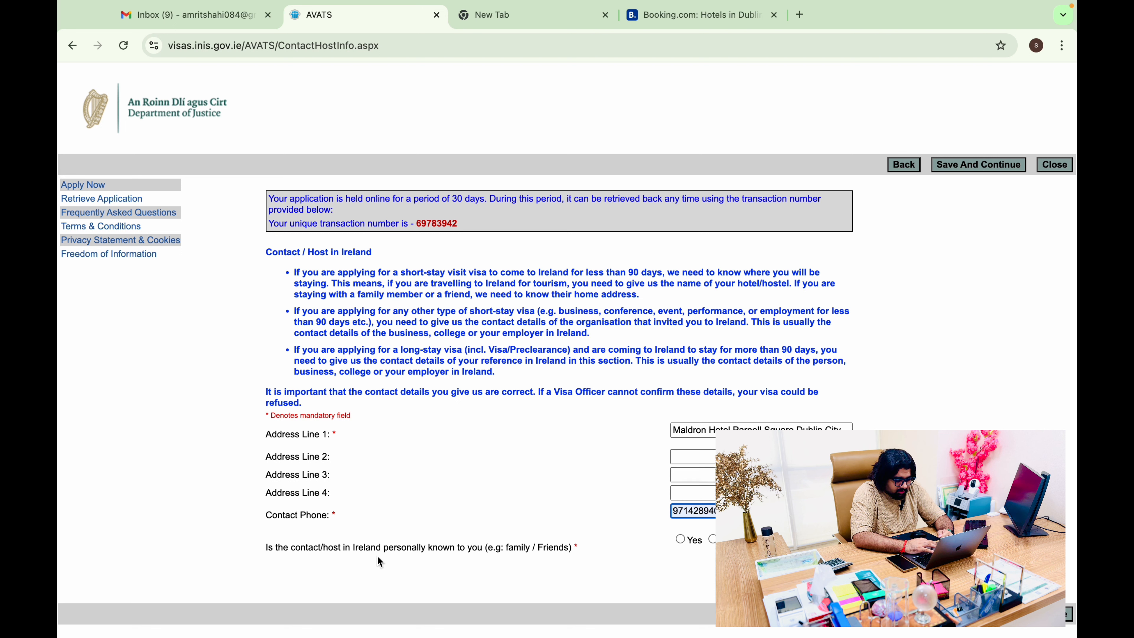
drag(590, 549, 307, 552)
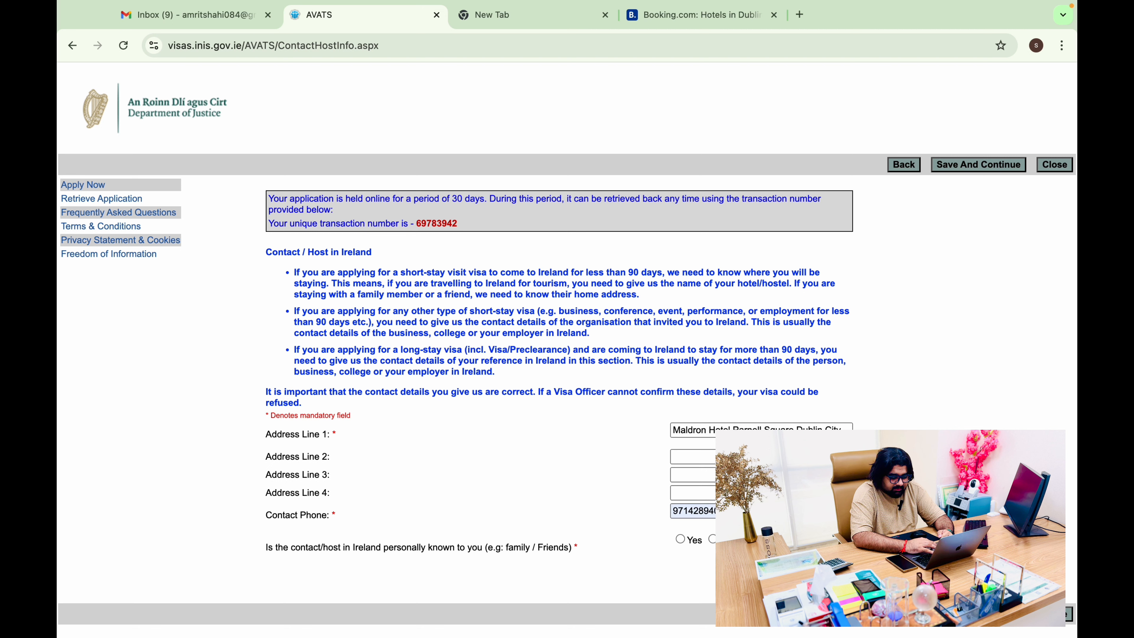
click(713, 539)
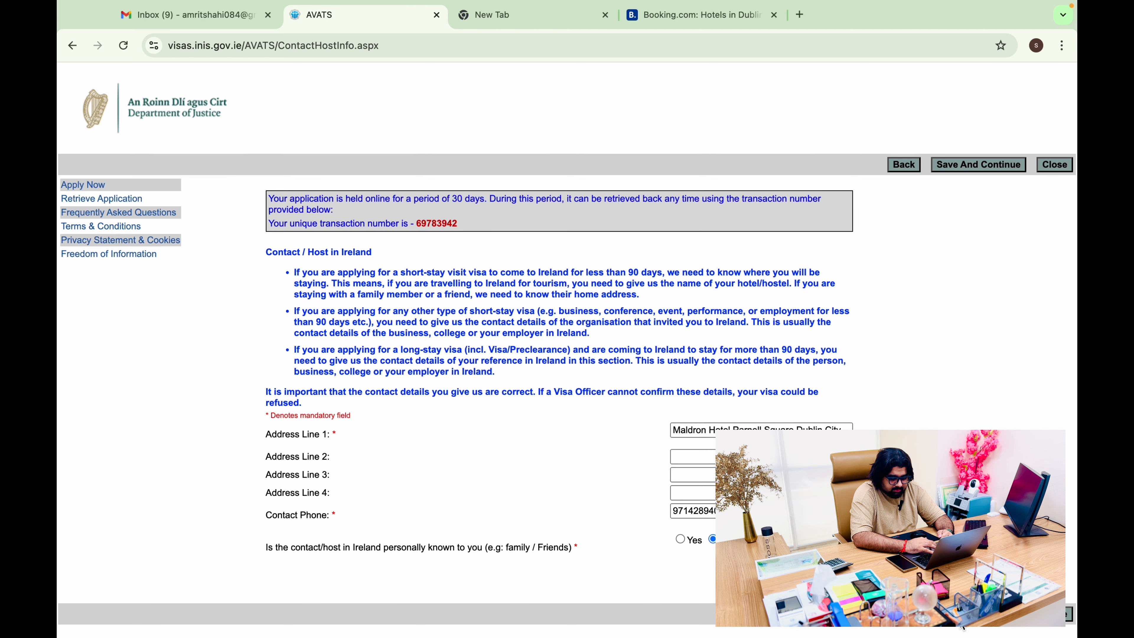
click(961, 620)
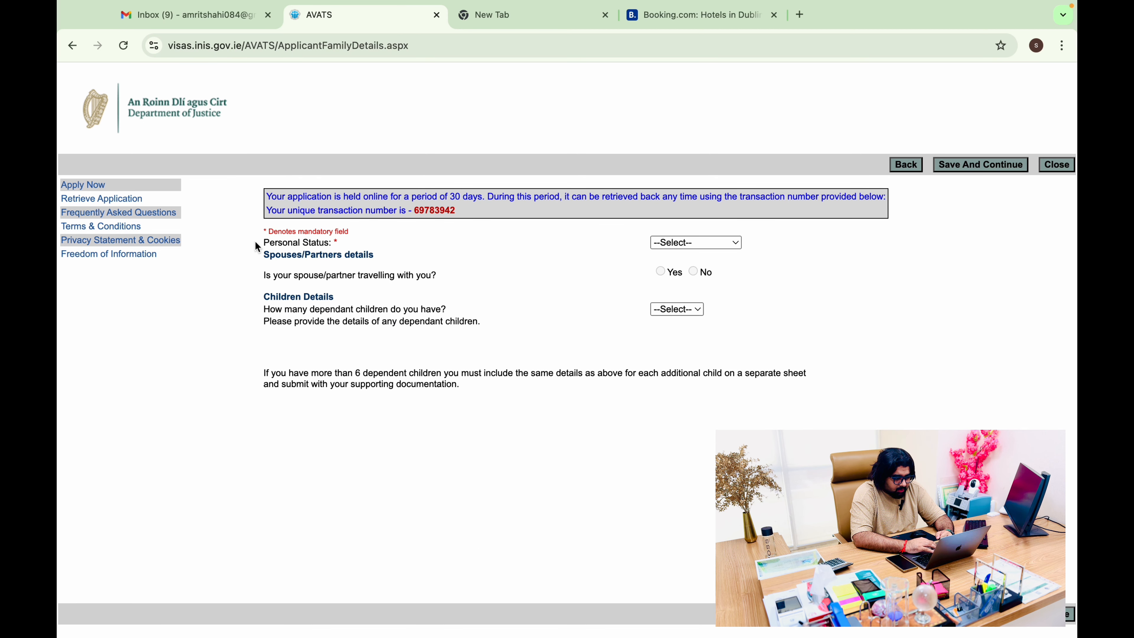
Set personal status to Single
click(737, 243)
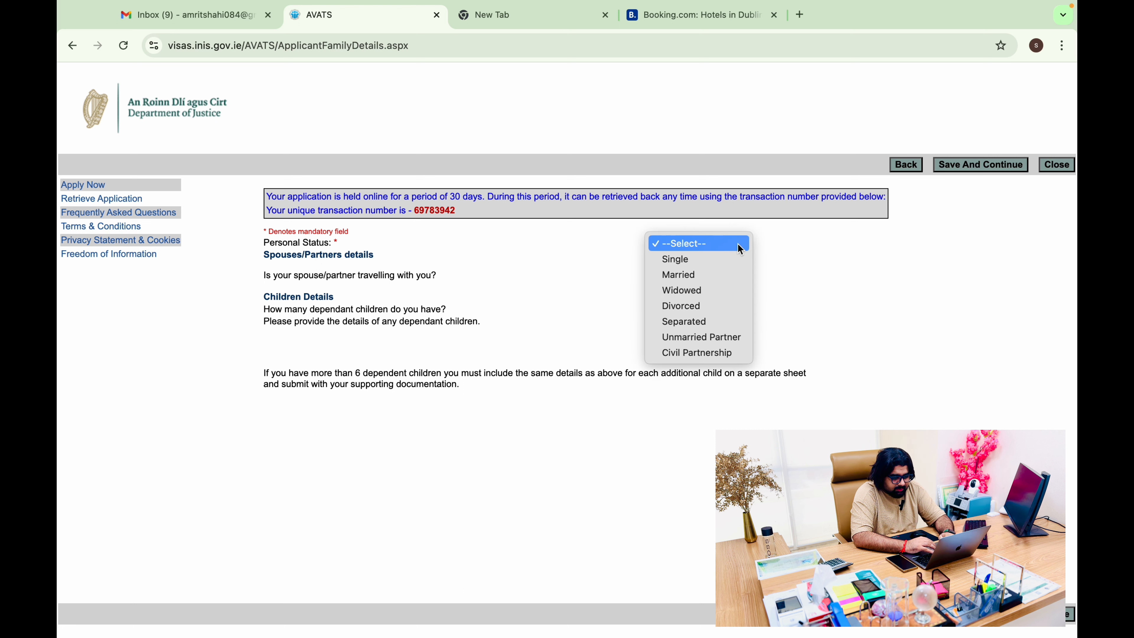
click(730, 260)
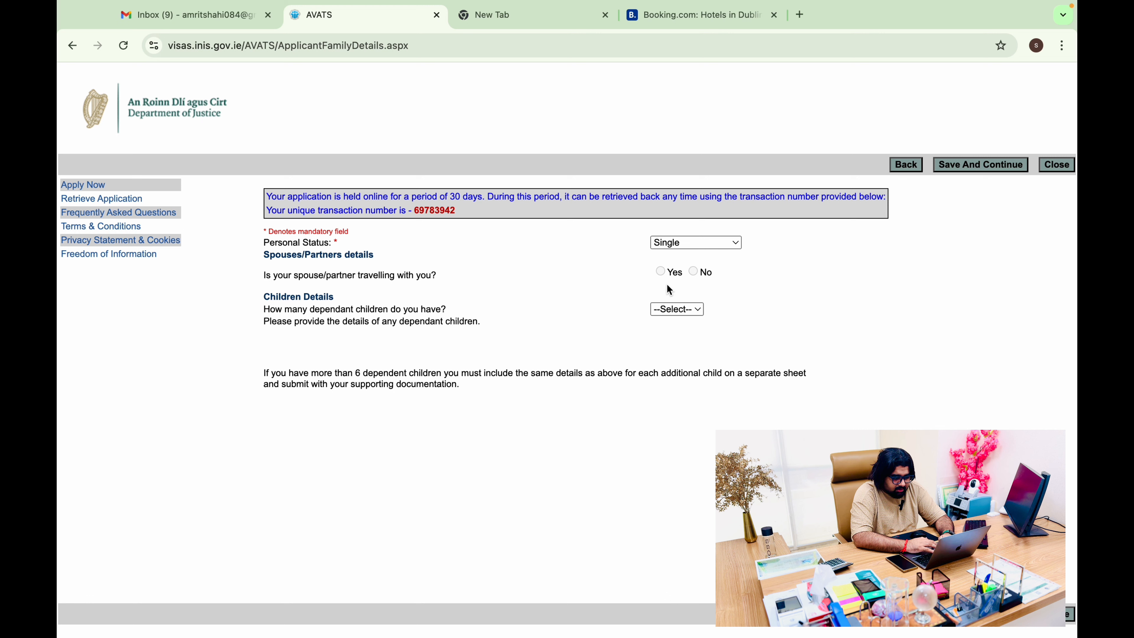
click(733, 275)
drag(728, 271, 575, 270)
drag(766, 278, 554, 278)
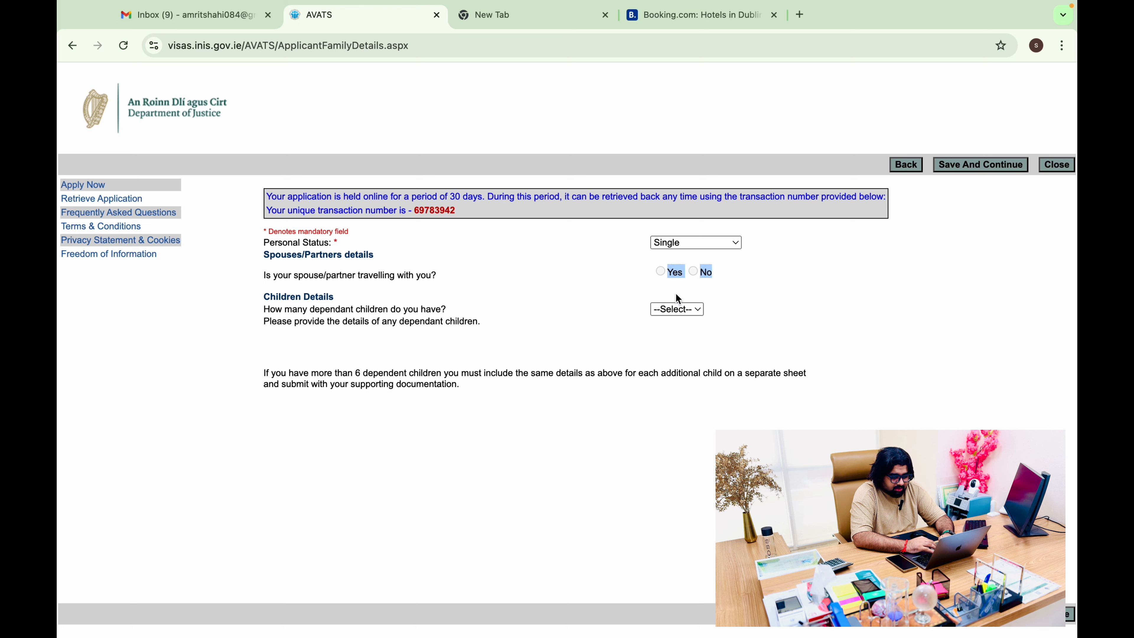
Set dependant children to 0, answer No to agent assistance, and save
click(688, 310)
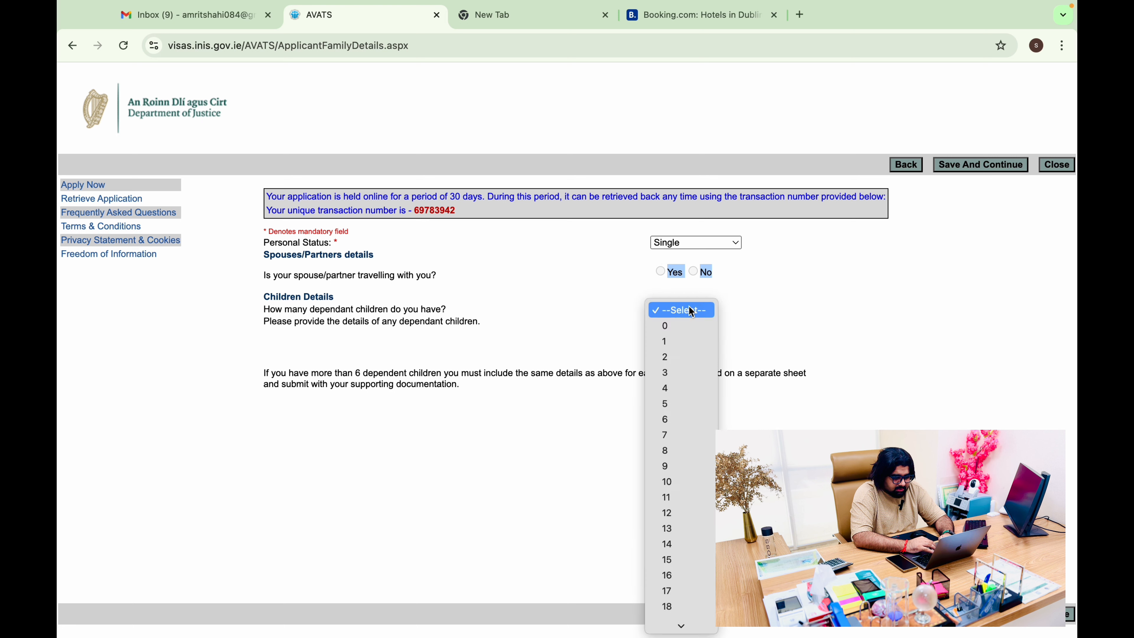
click(753, 278)
click(672, 309)
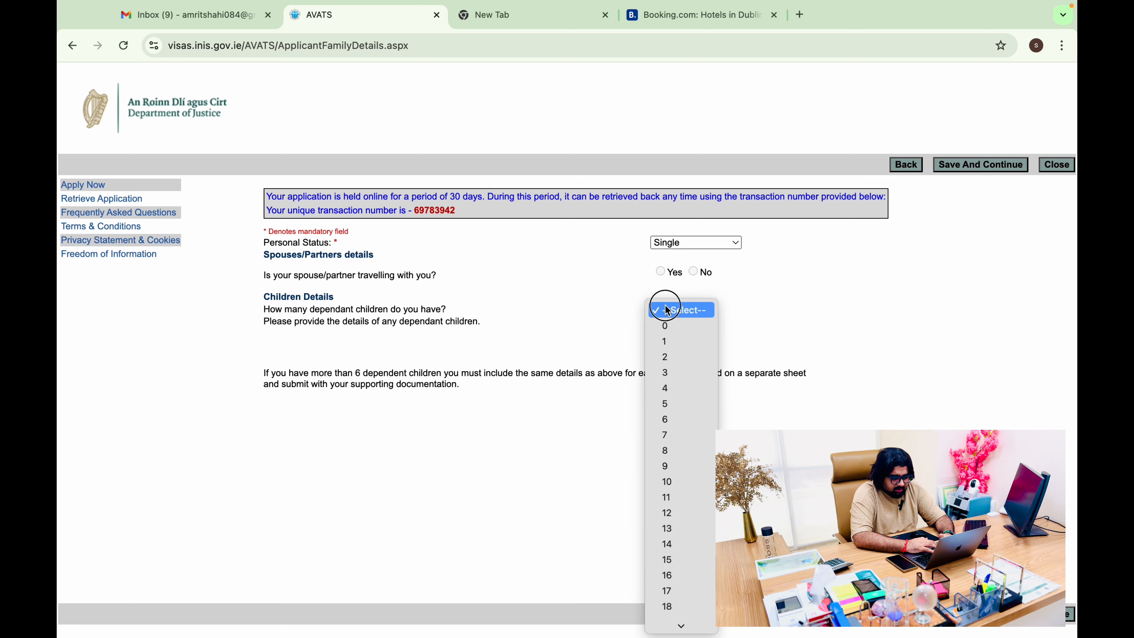
click(674, 328)
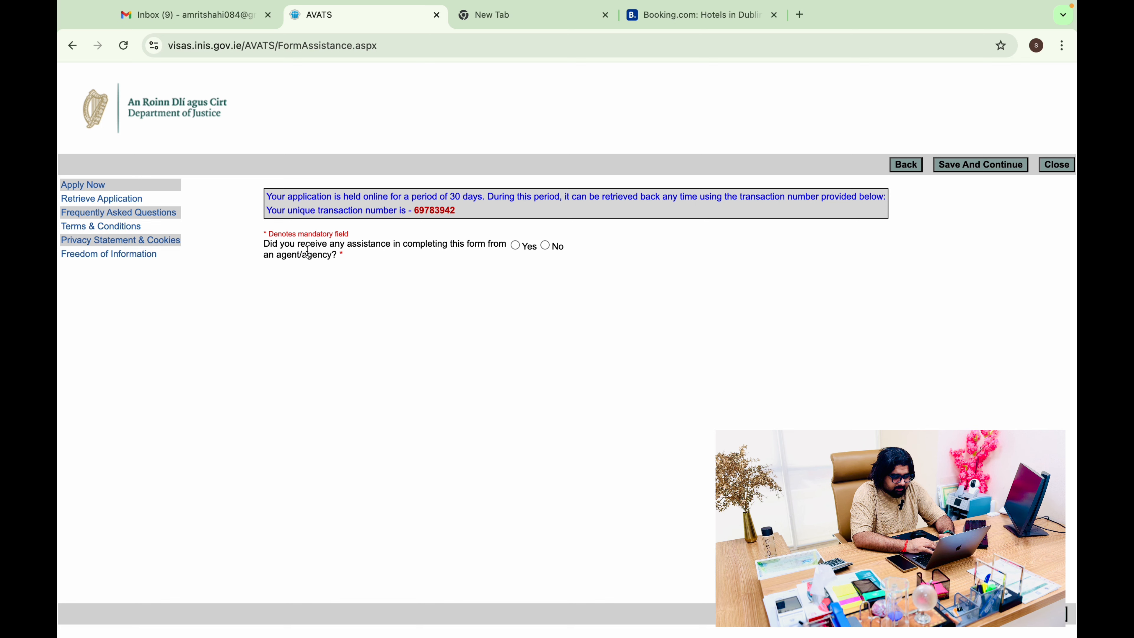
click(541, 243)
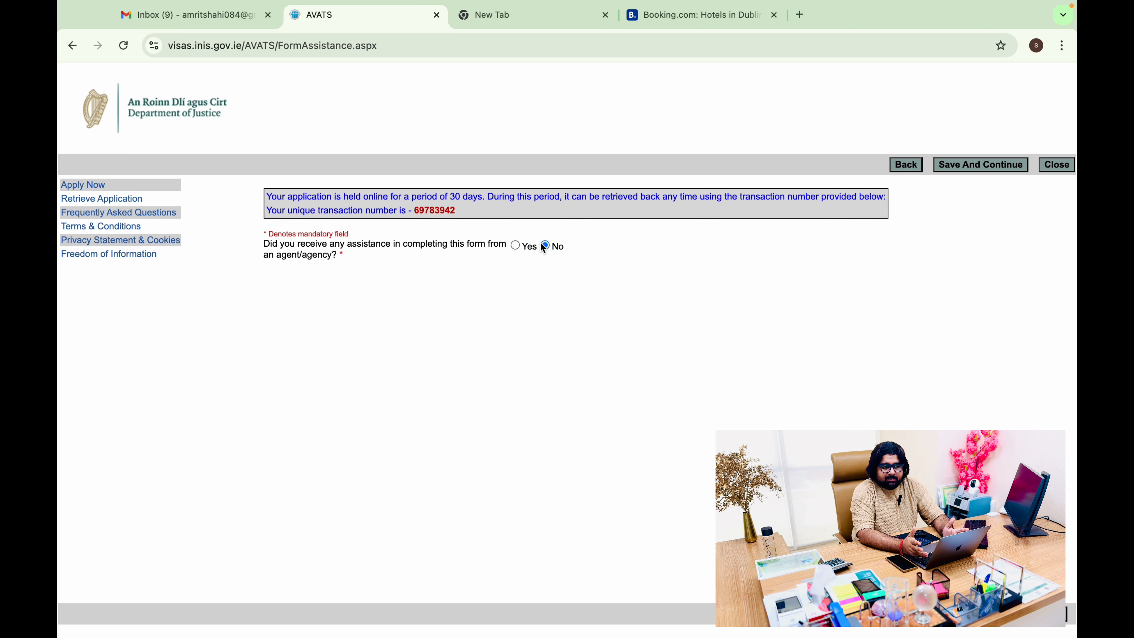
click(991, 619)
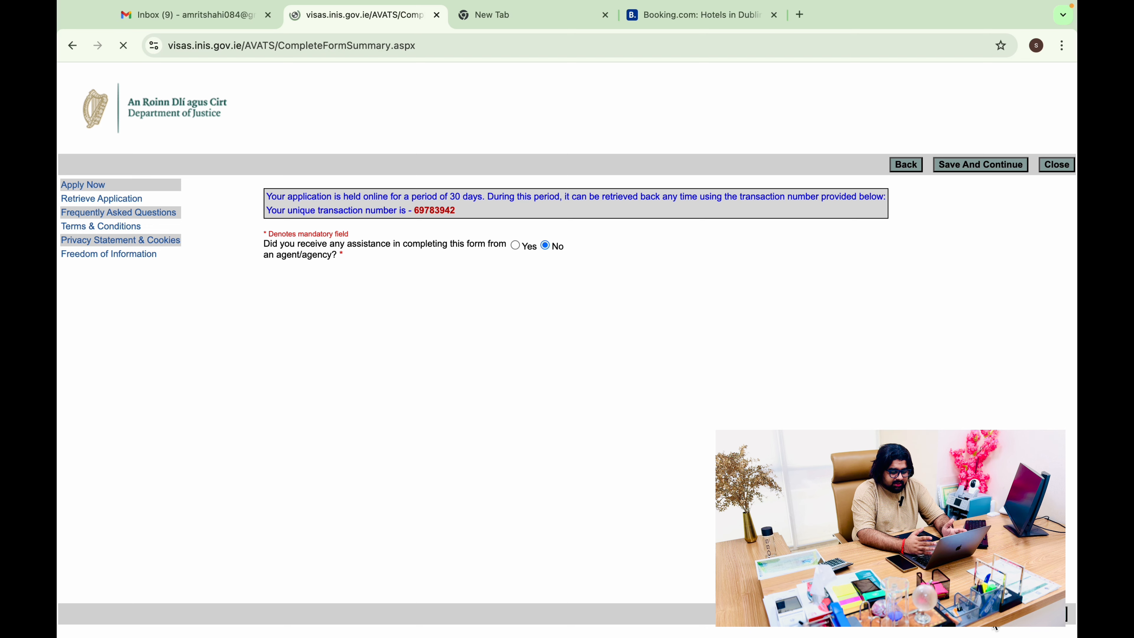
Review the form summary, tick 'By ticking the box I hereby agree to all the above', and submit
scroll(995, 627, down, 1)
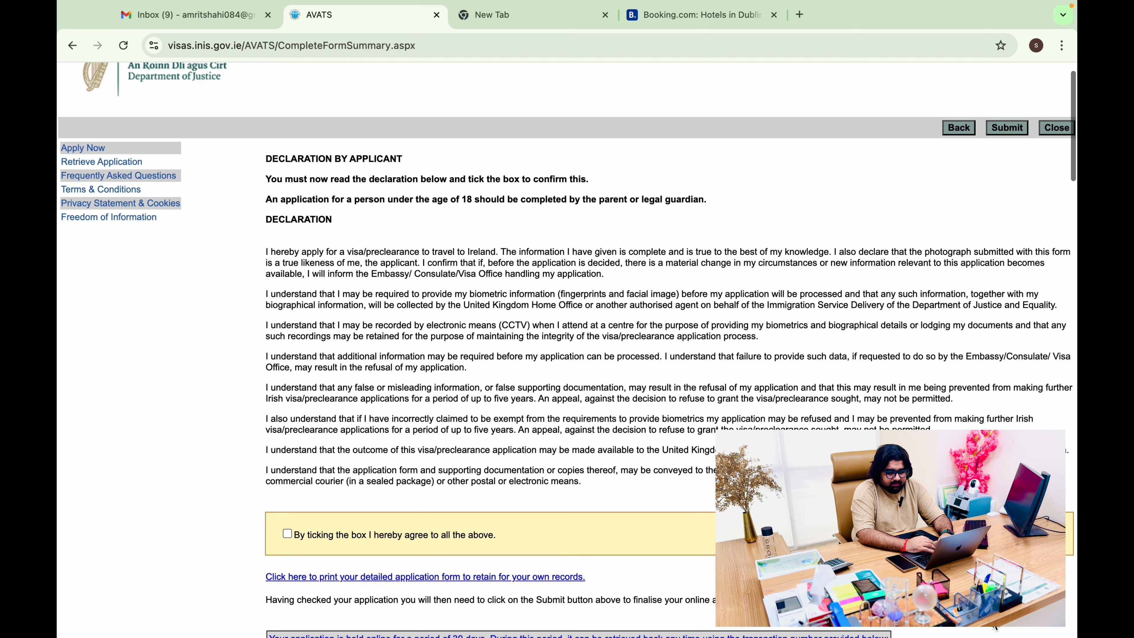
scroll(329, 489, down, 1)
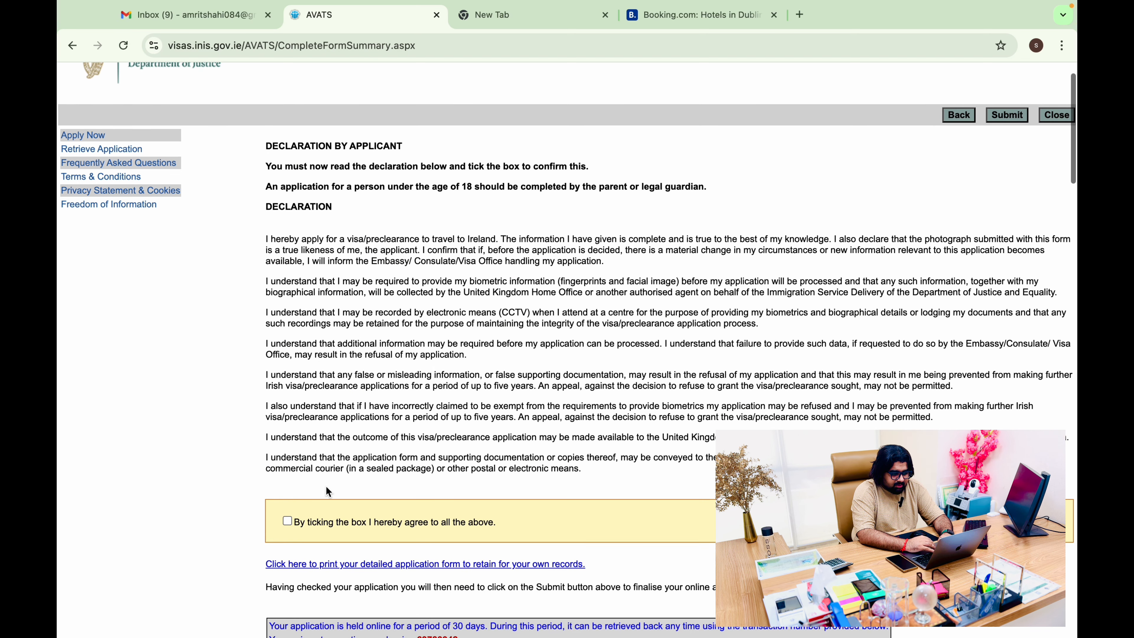
scroll(328, 492, down, 15)
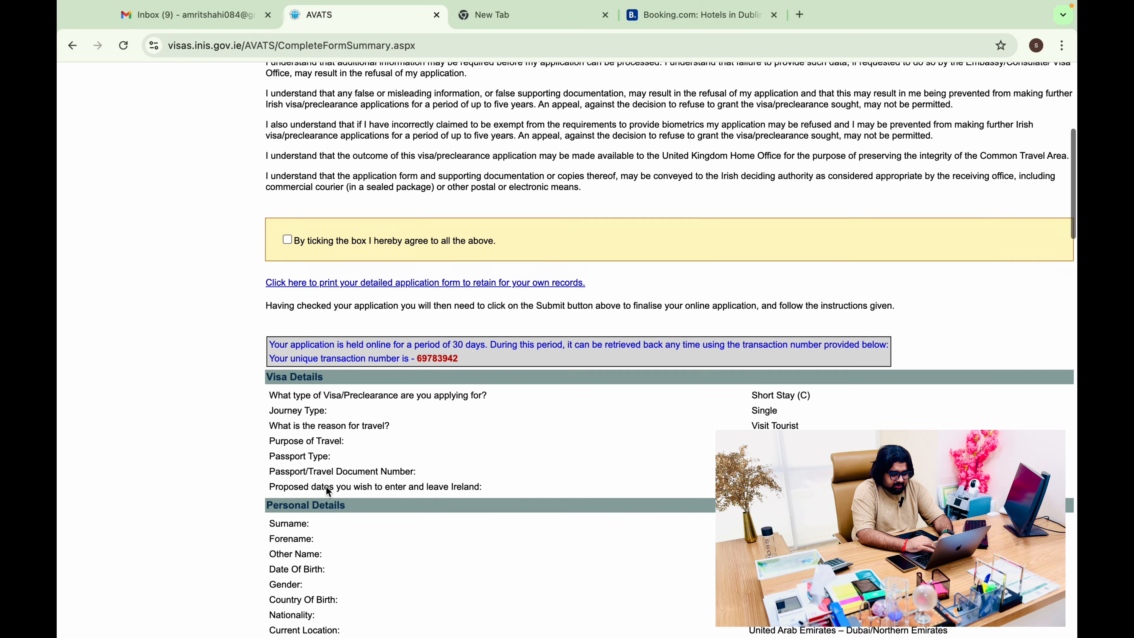
scroll(329, 492, down, 1)
scroll(326, 487, up, 18)
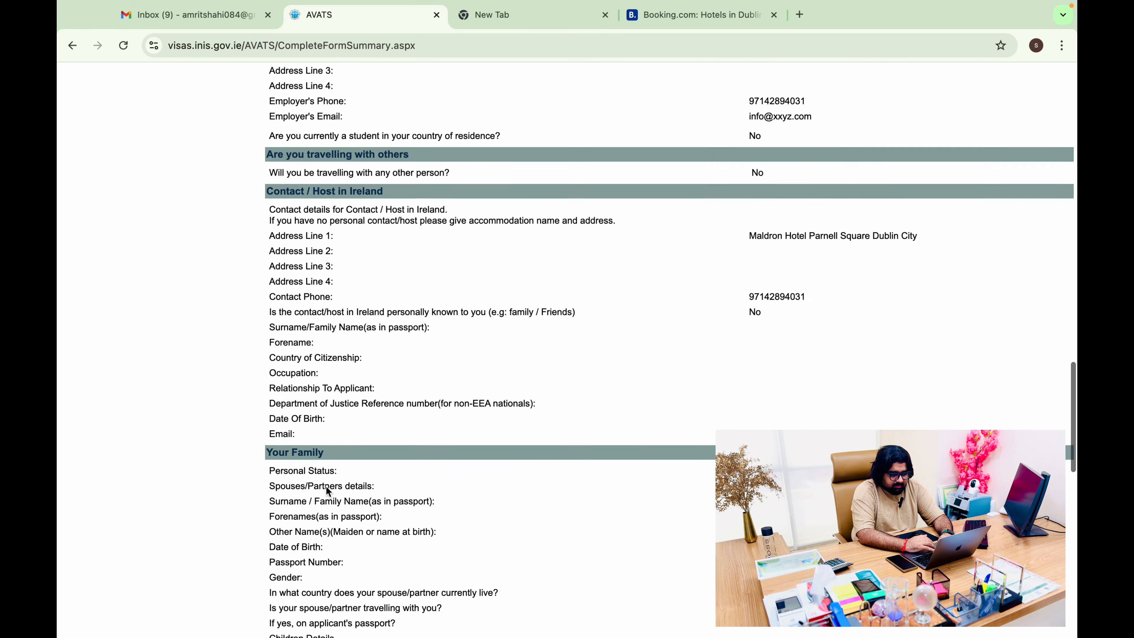
scroll(326, 487, up, 6)
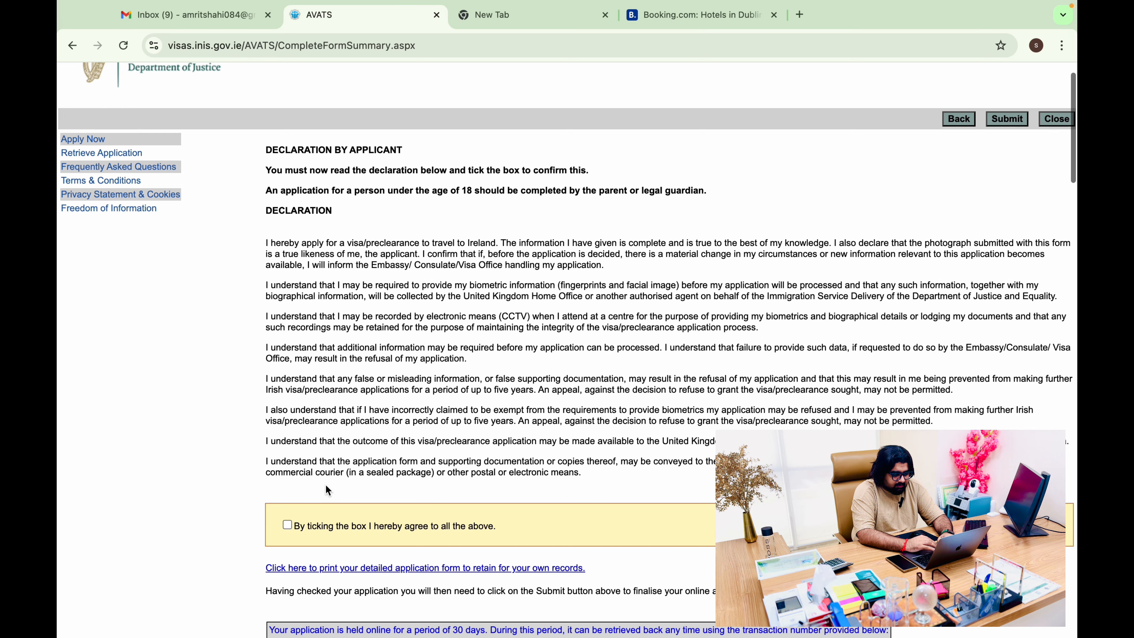
click(288, 525)
scroll(291, 528, down, 15)
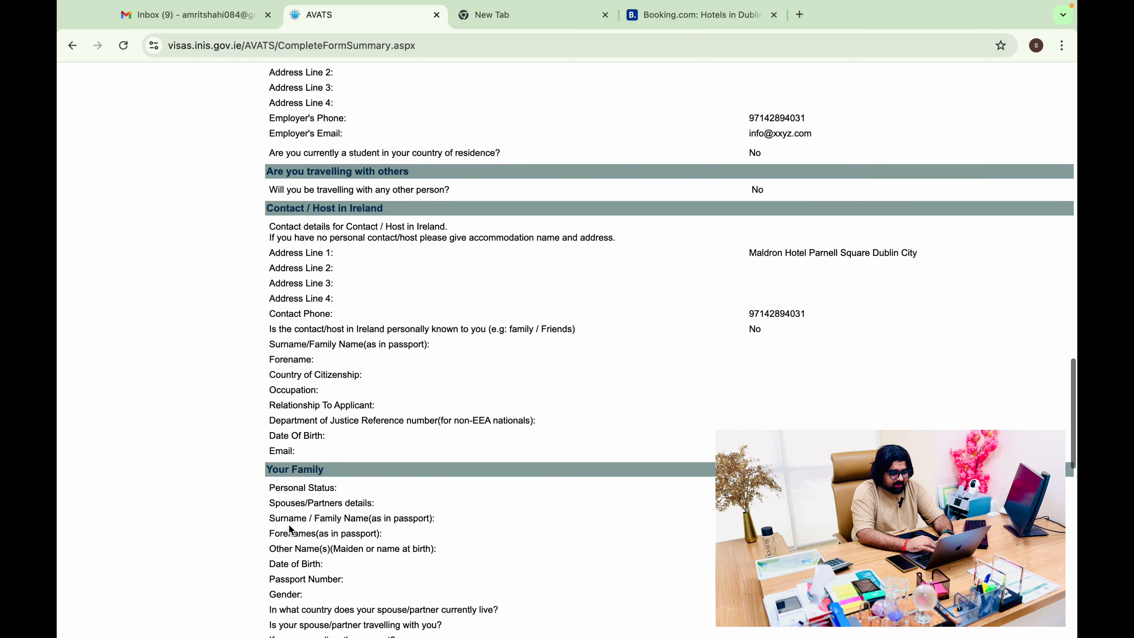
scroll(292, 551, up, 15)
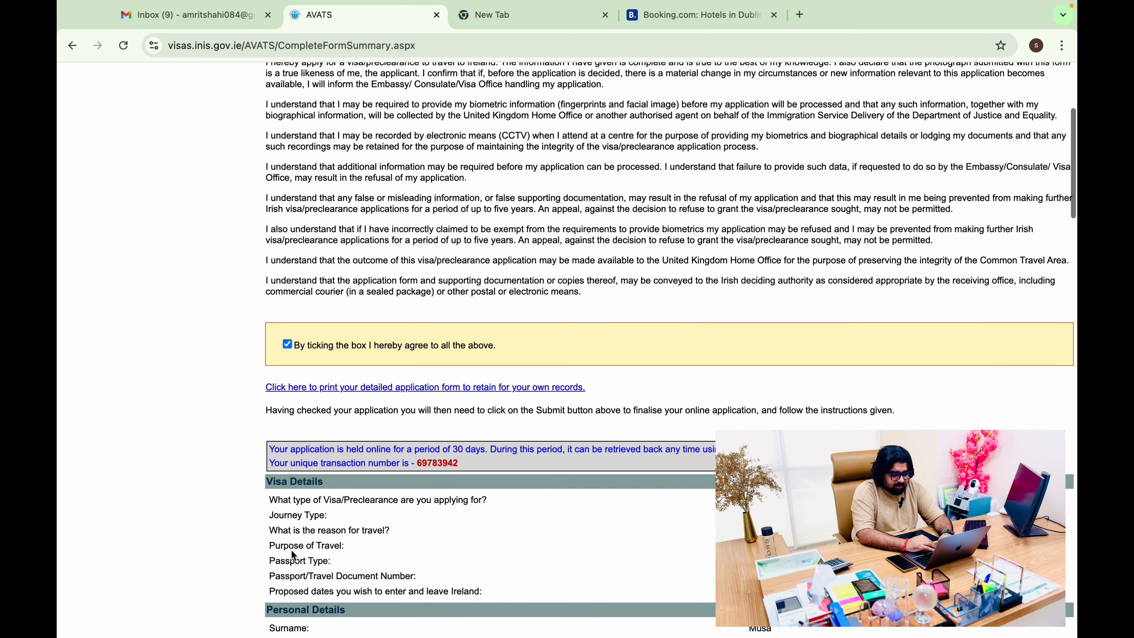
scroll(414, 342, up, 5)
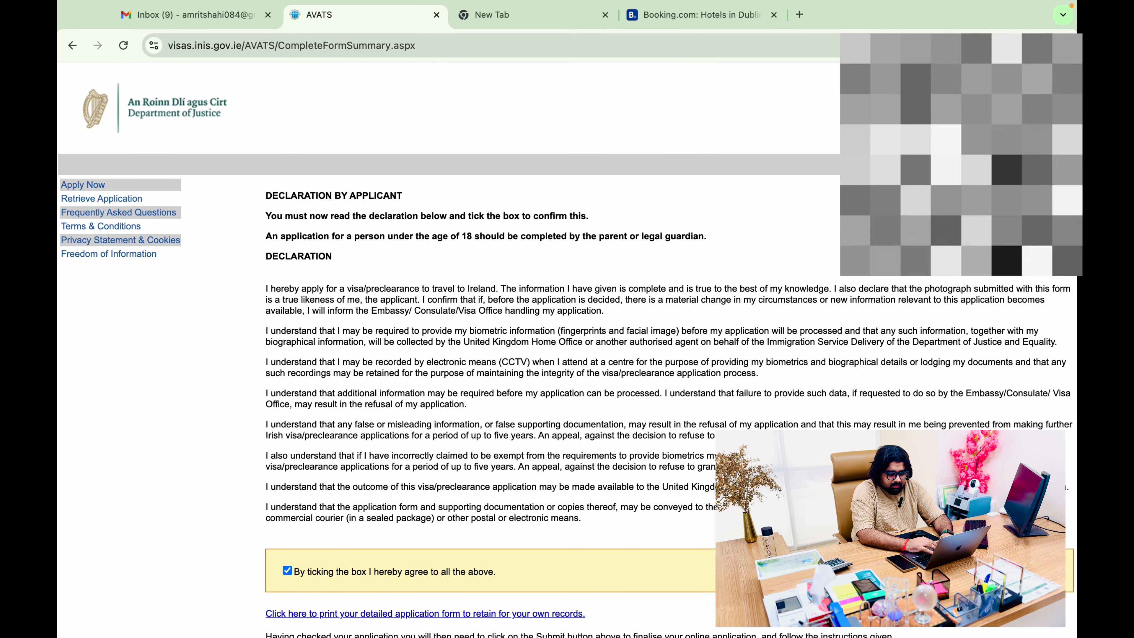
click(997, 162)
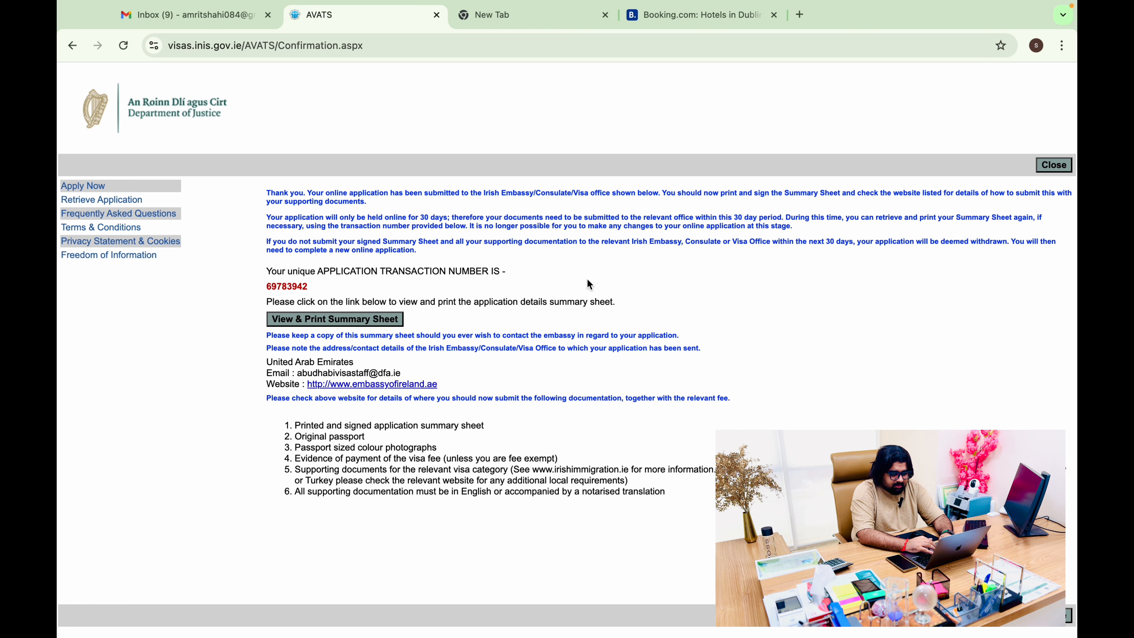
click(391, 323)
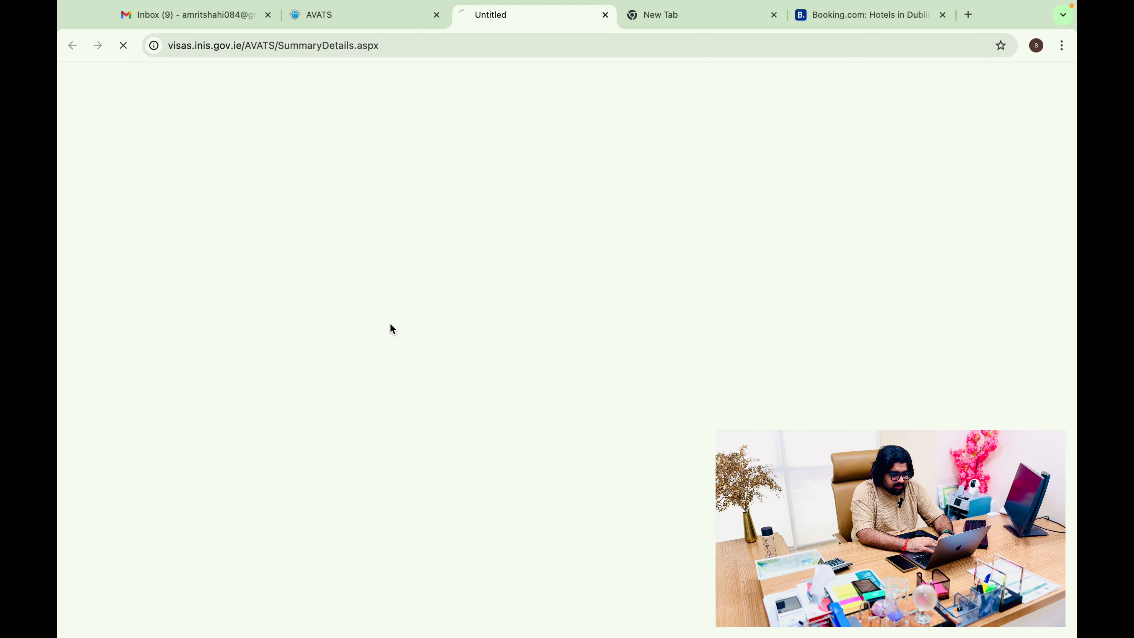
scroll(605, 309, down, 15)
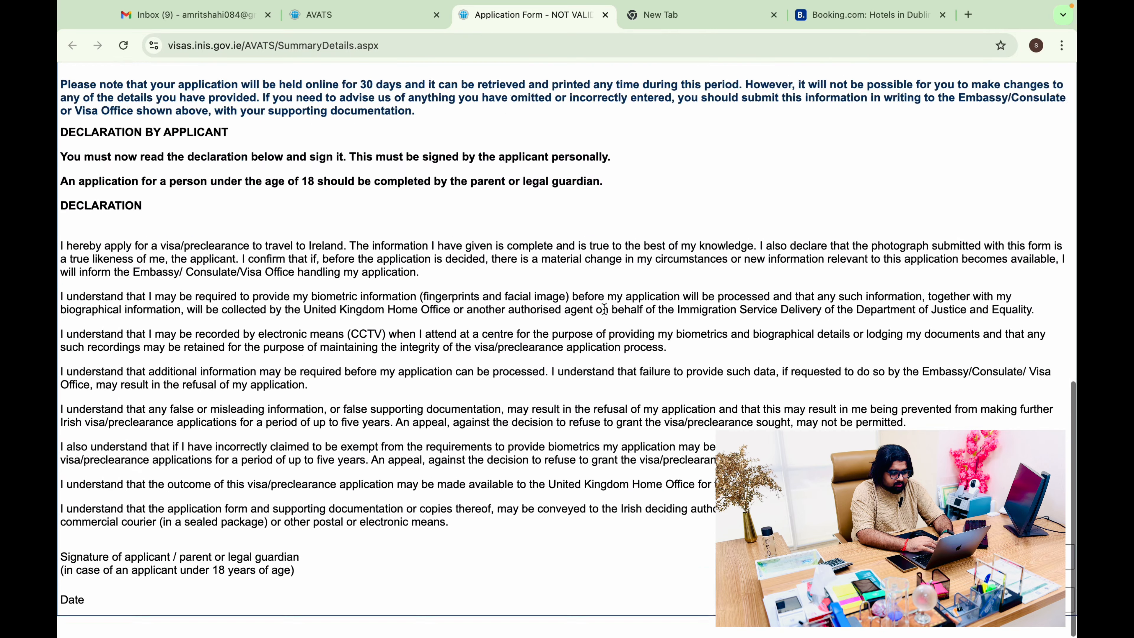
scroll(607, 314, up, 1)
scroll(604, 309, up, 15)
scroll(605, 307, down, 15)
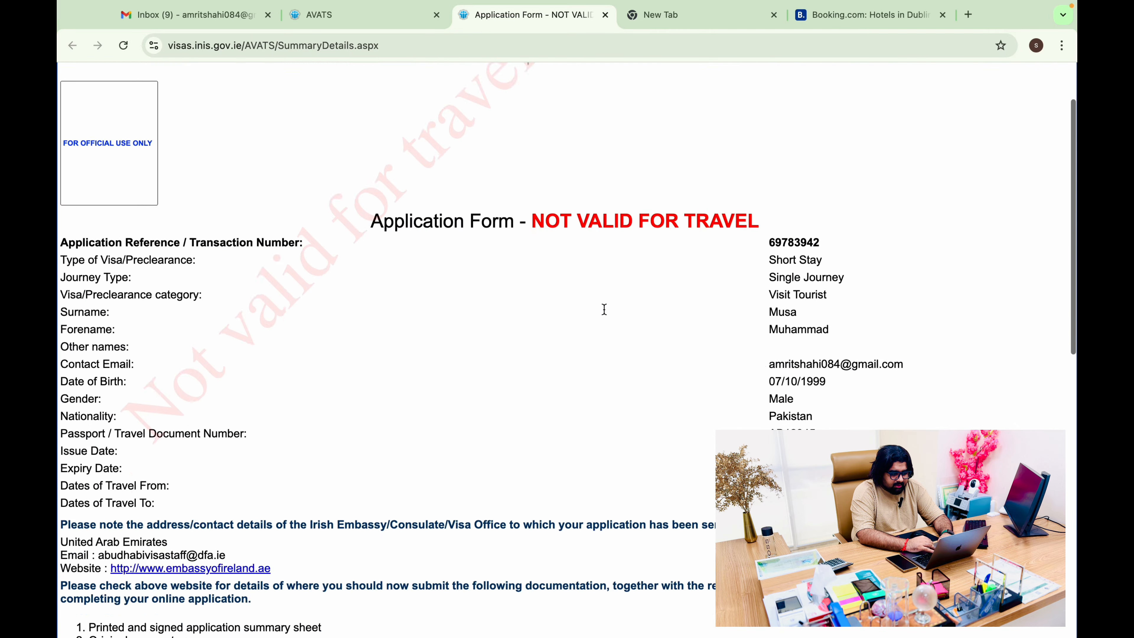
scroll(601, 94, up, 15)
scroll(638, 157, down, 15)
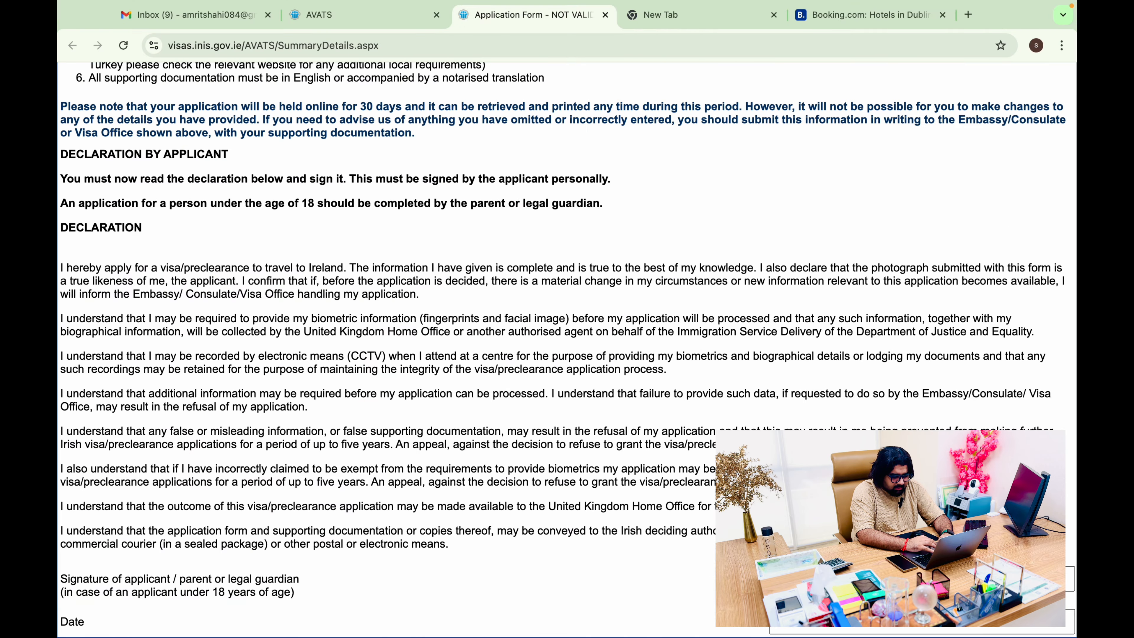
click(897, 629)
click(897, 578)
scroll(519, 286, up, 15)
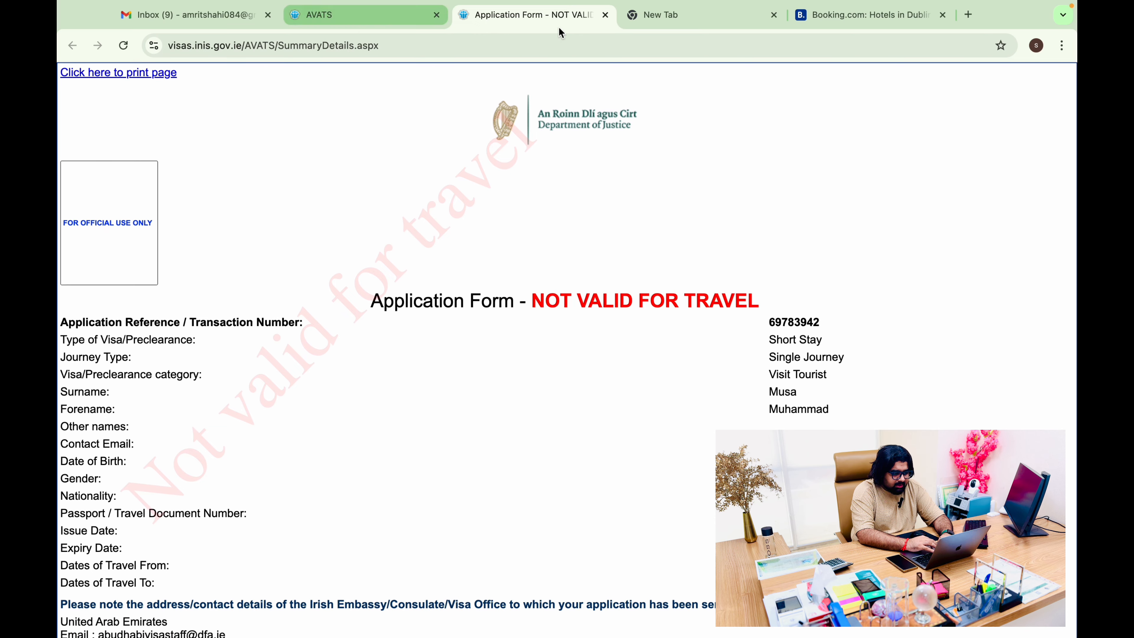
click(127, 78)
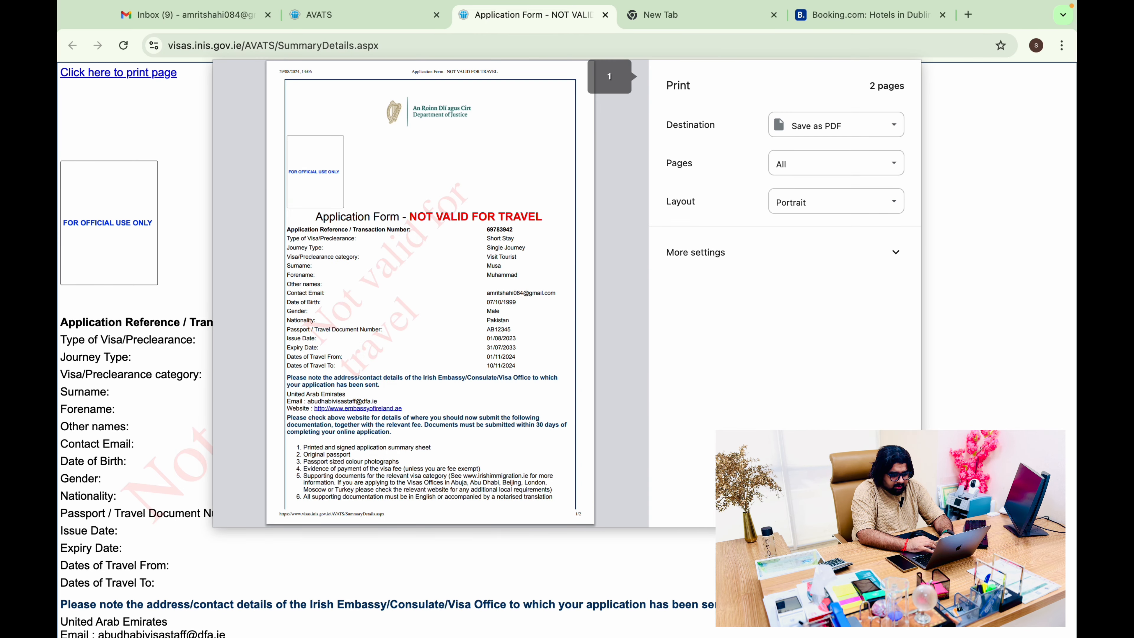
key(Escape)
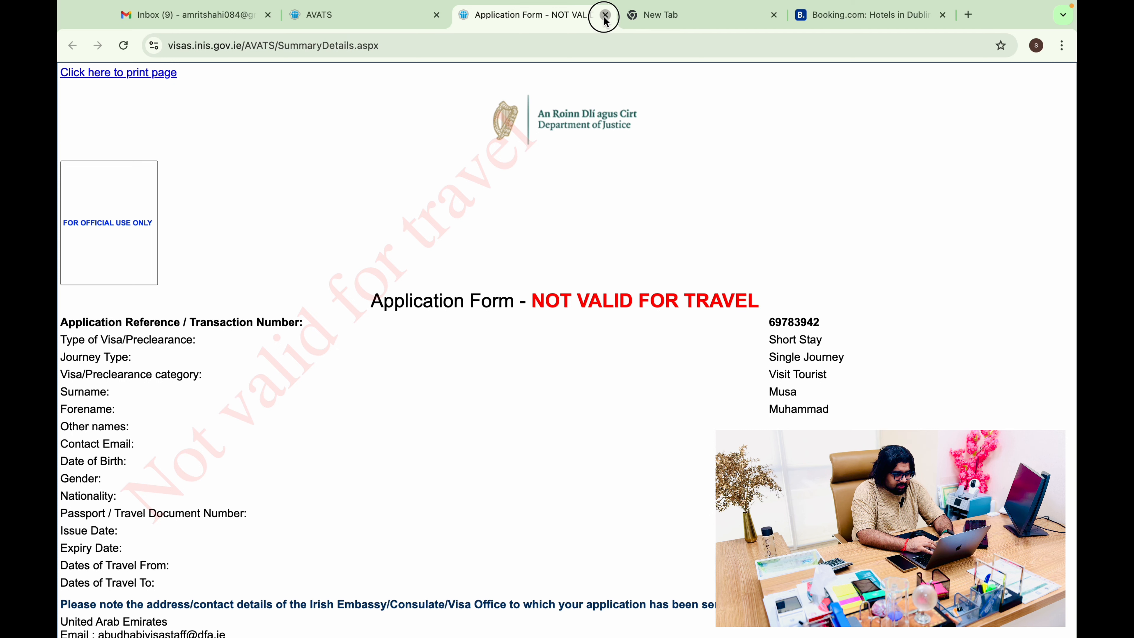
click(606, 16)
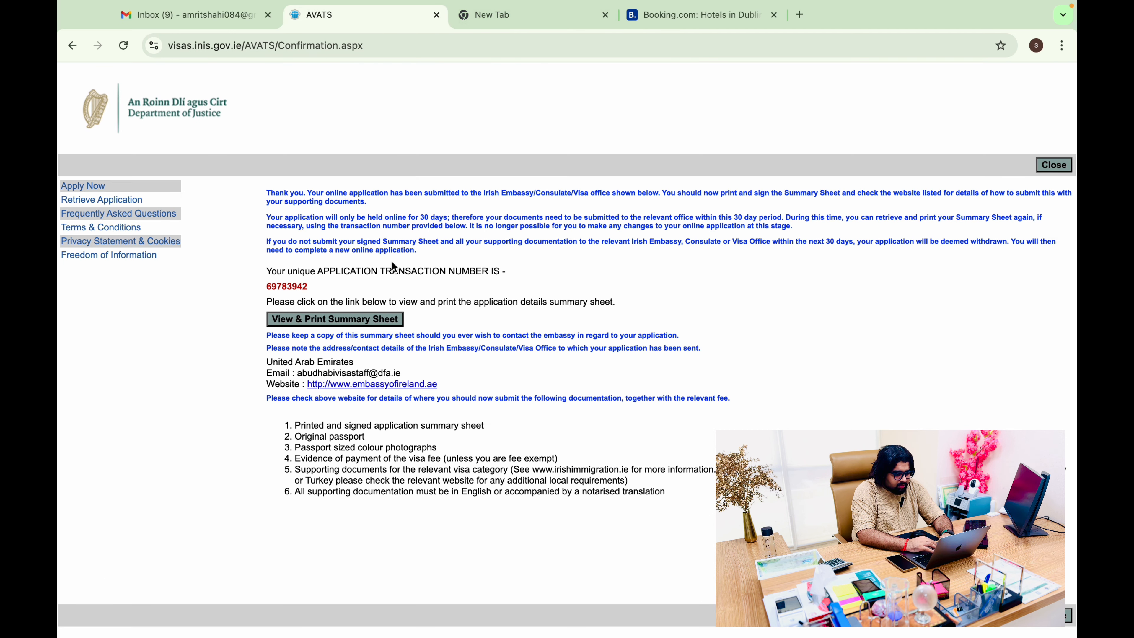
Highlight the passport and photo requirements in the supporting documents list, then go to the spare browser tab
drag(294, 437, 398, 448)
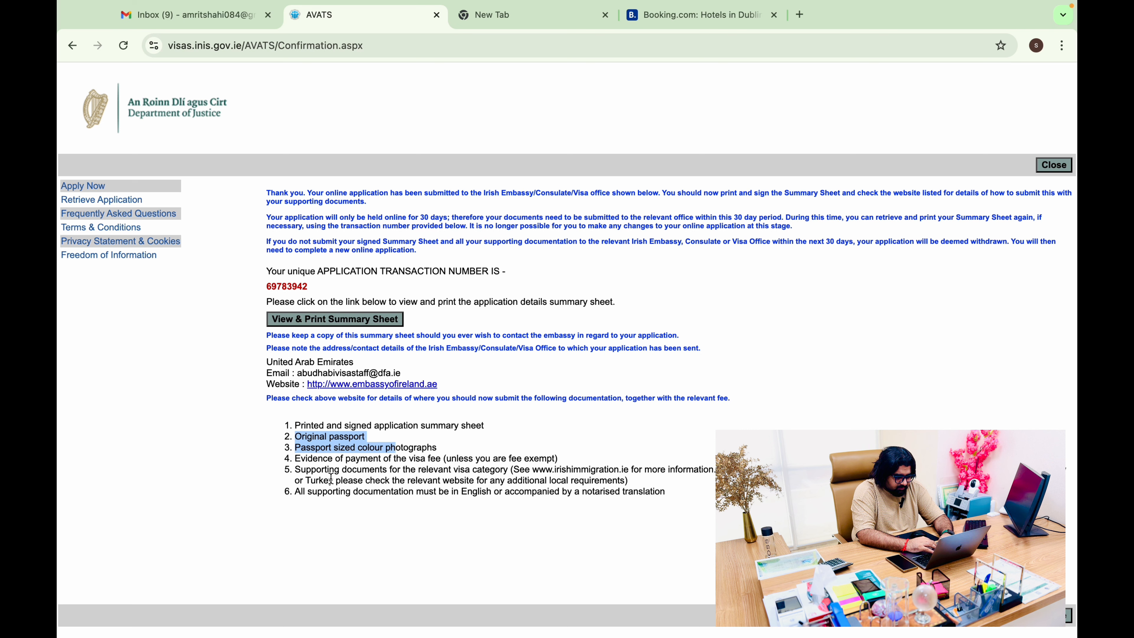
click(391, 518)
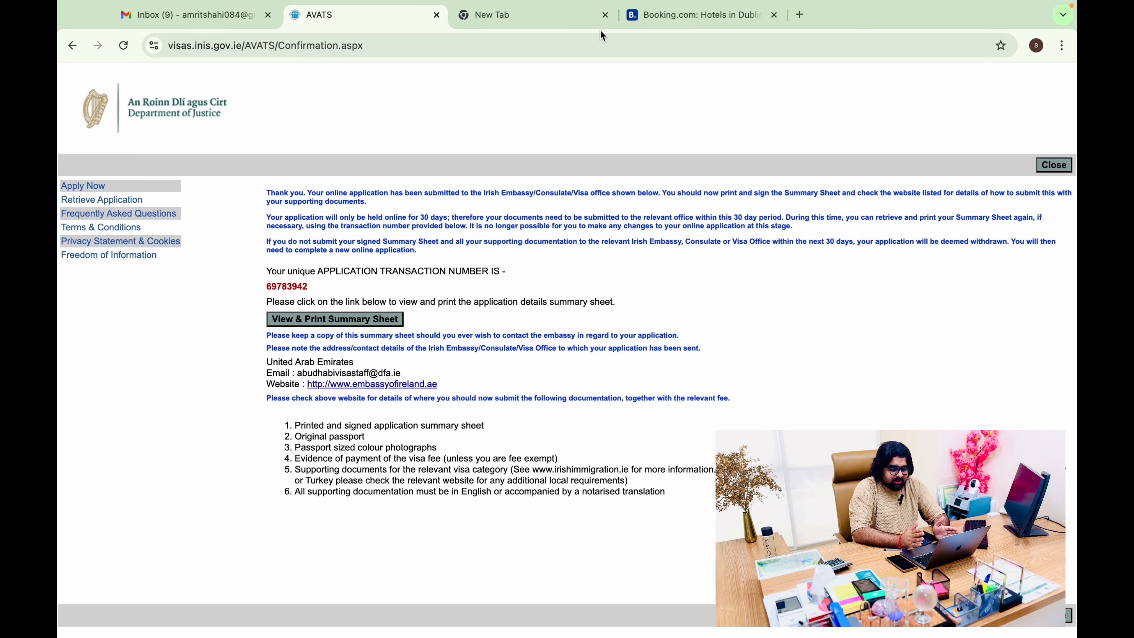
click(581, 18)
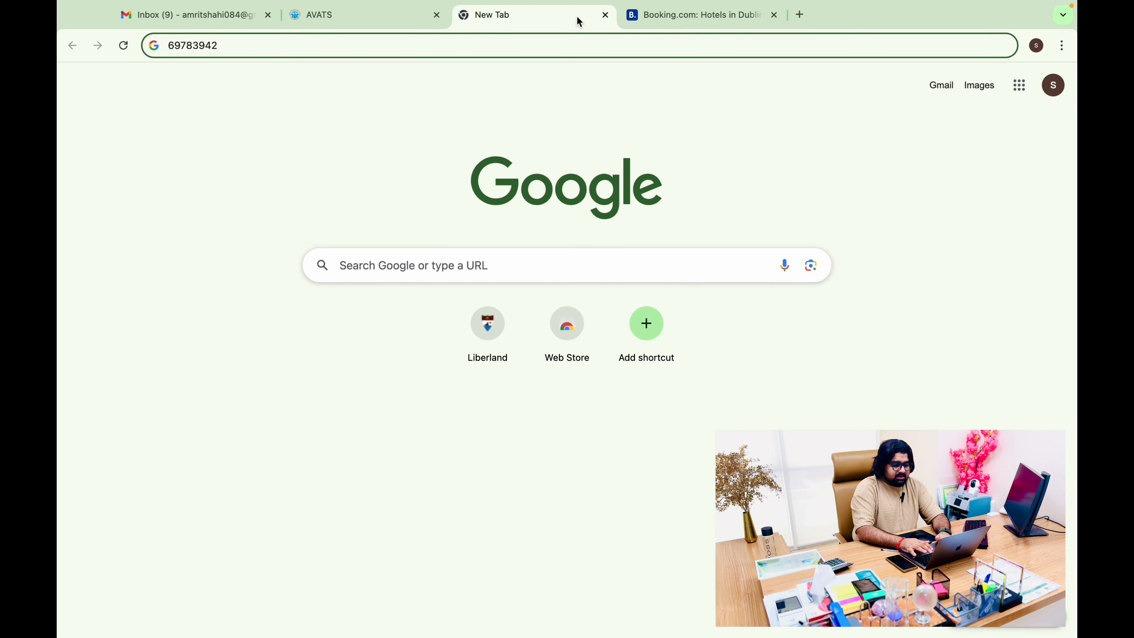
Search Google for 'vfs global' and open the 'Welcome to VFS Global | For Individuals | Home' result
click(801, 16)
text(vf)
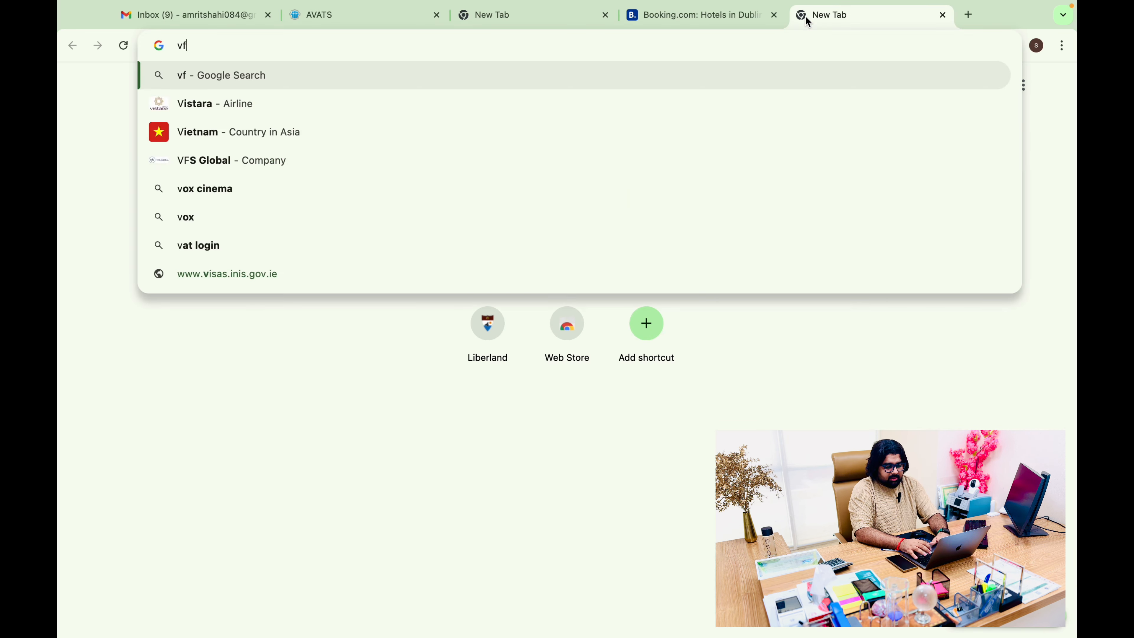
text(s glov)
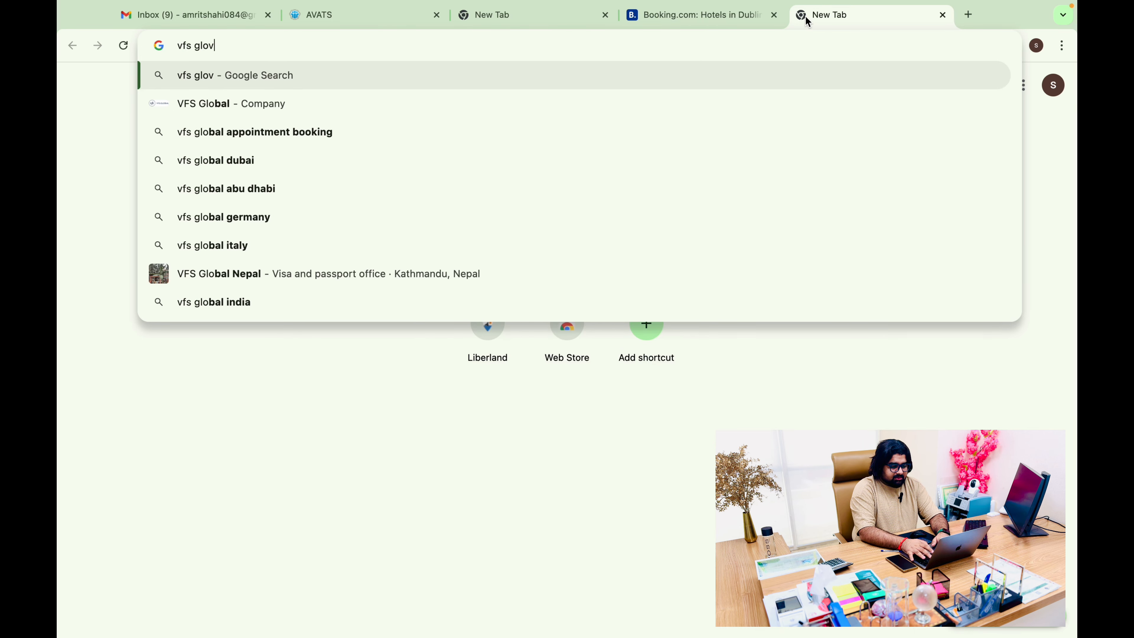
key(BackSpace)
text(bal)
key(Return)
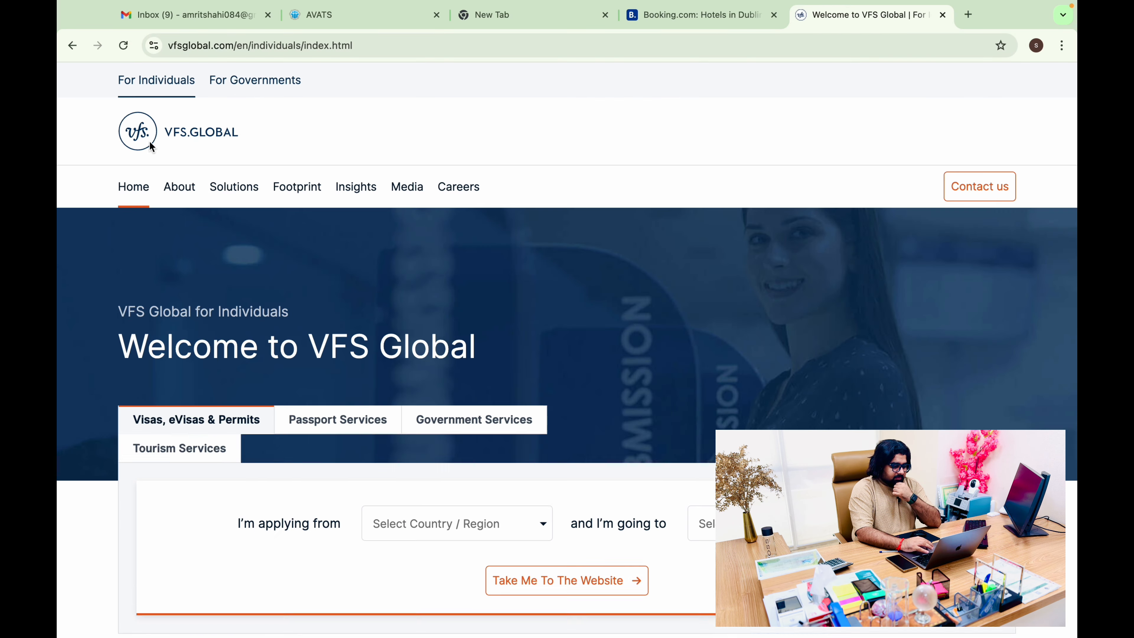
click(72, 46)
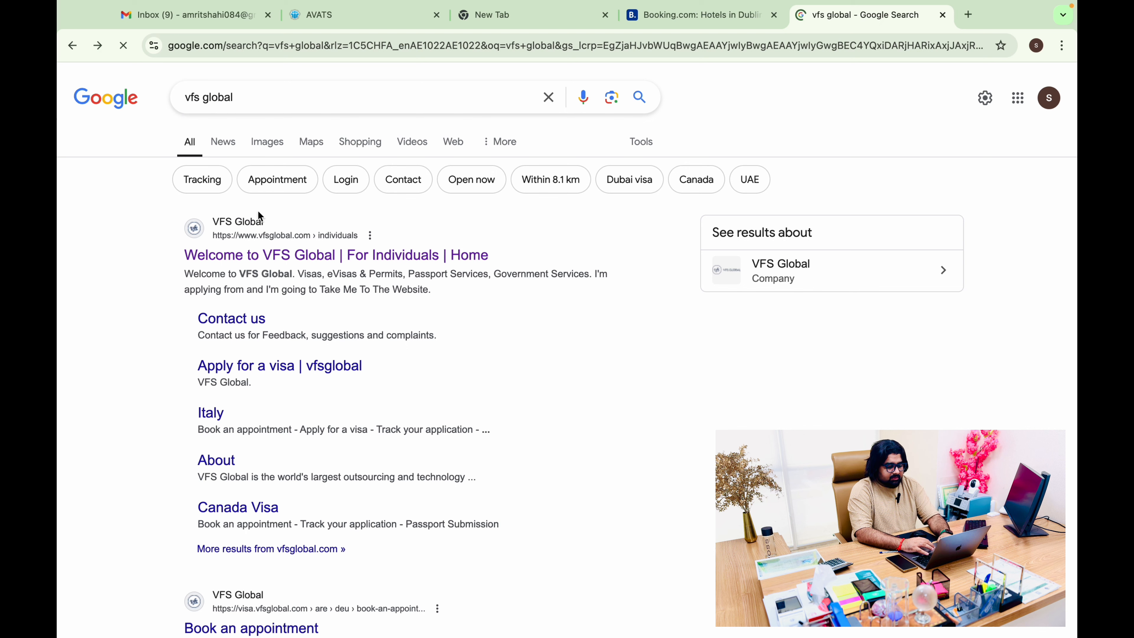
drag(333, 275, 347, 265)
click(346, 264)
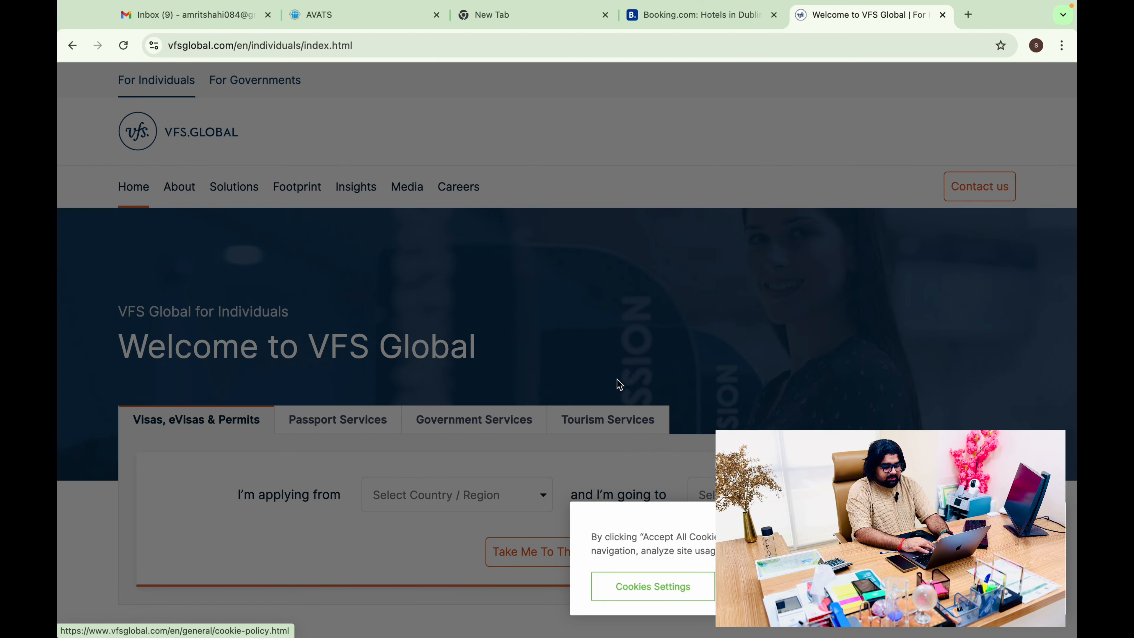
Choose Ireland as the destination in VFS Global and go to its visa website
scroll(894, 329, down, 5)
click(809, 288)
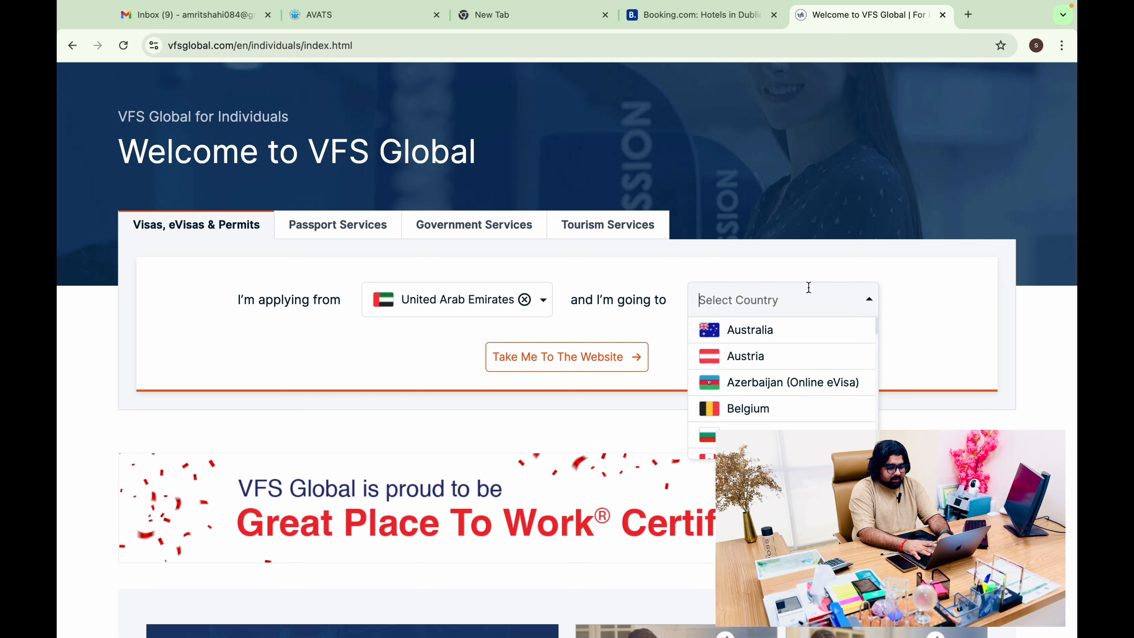
text(ire)
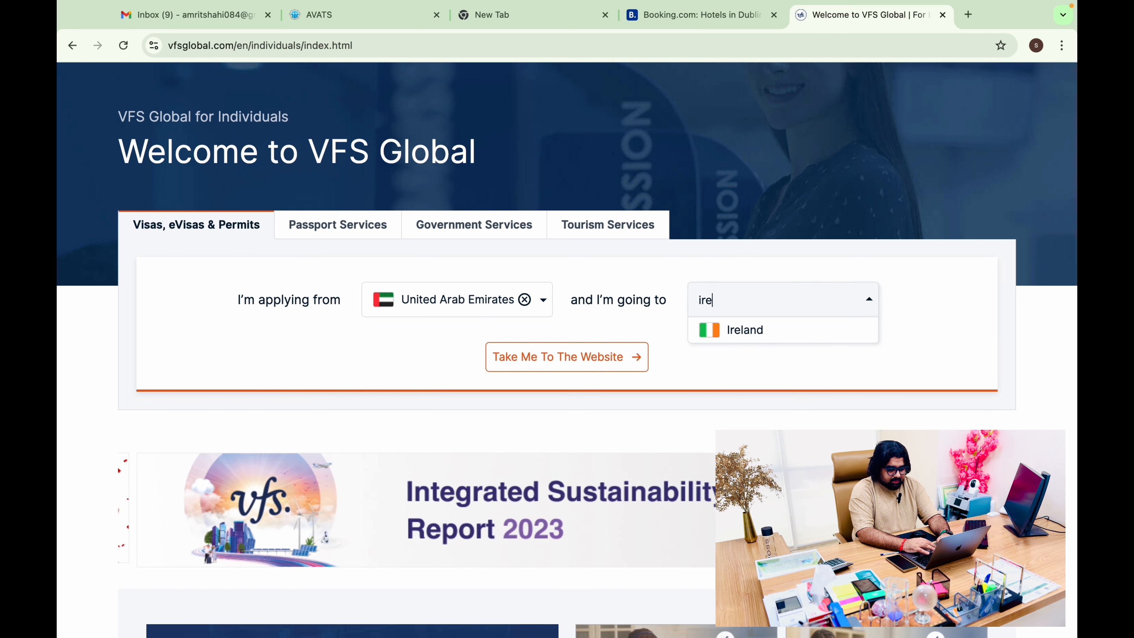
click(804, 332)
click(614, 431)
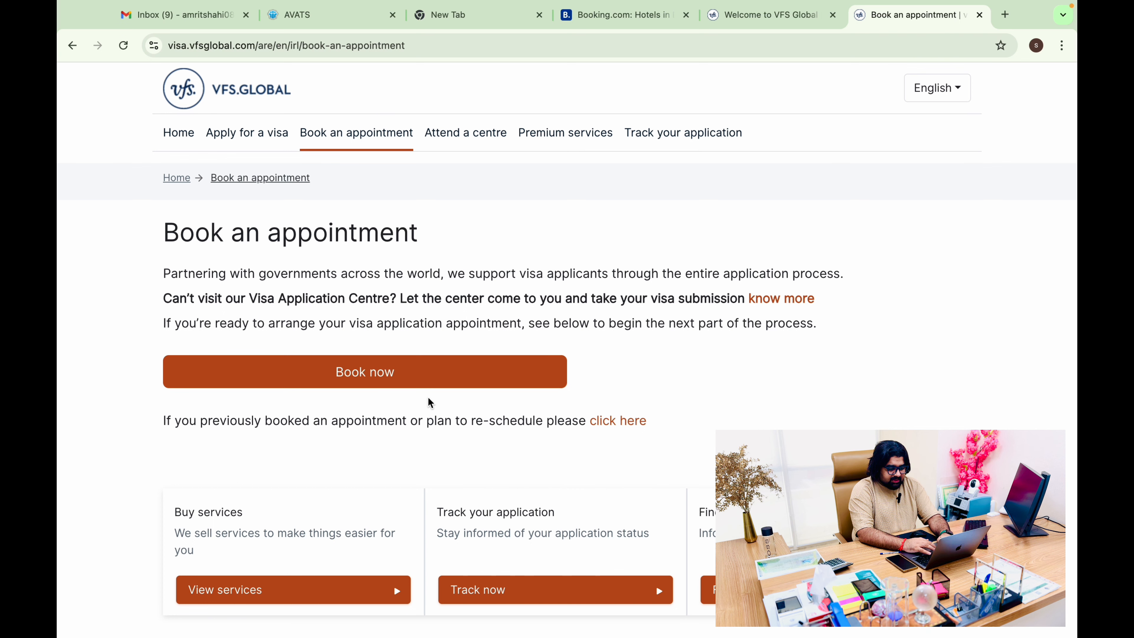